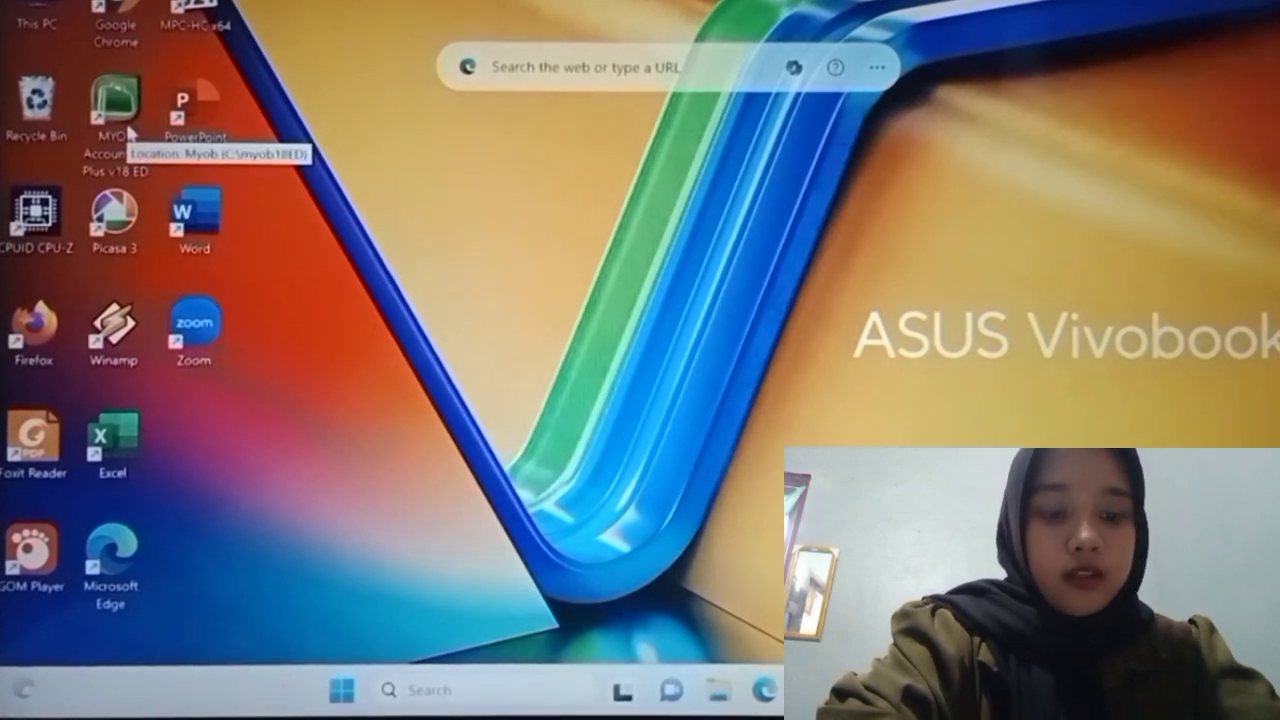
# Step: Launch MYOB Accounting and start a new company file, past the Introduction page
pyautogui.doubleClick(116, 100)
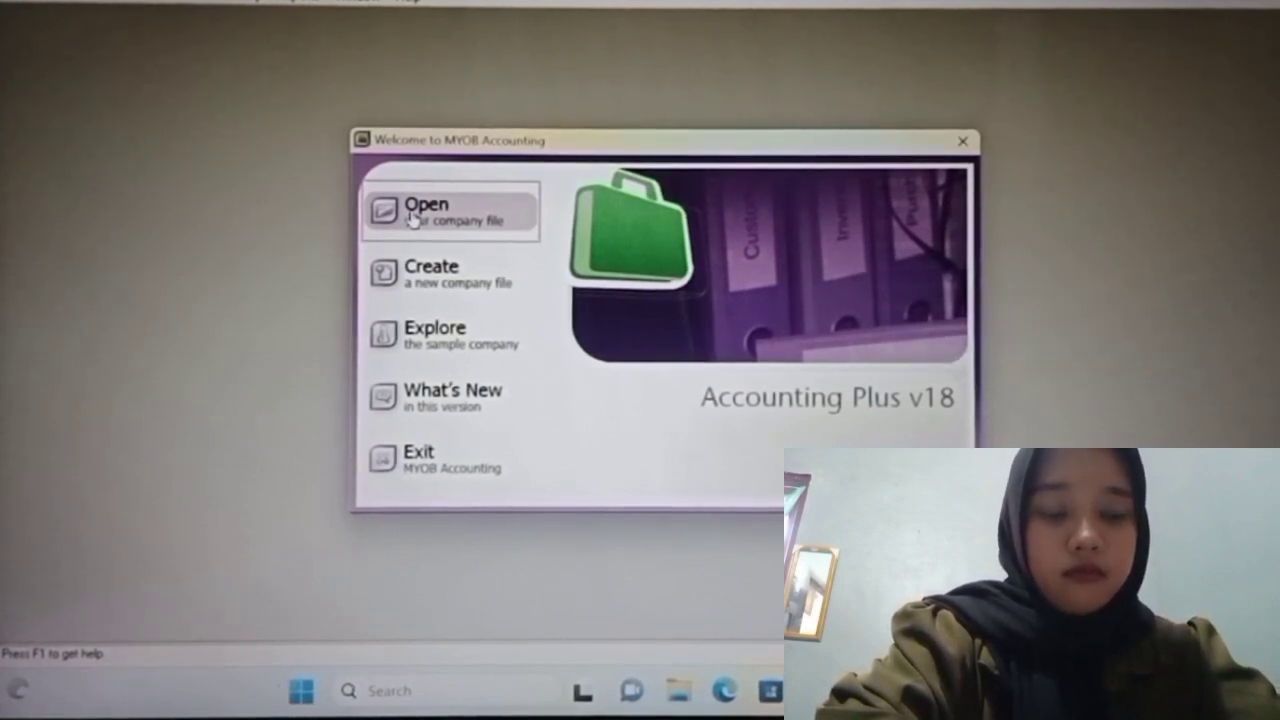
pyautogui.click(427, 290)
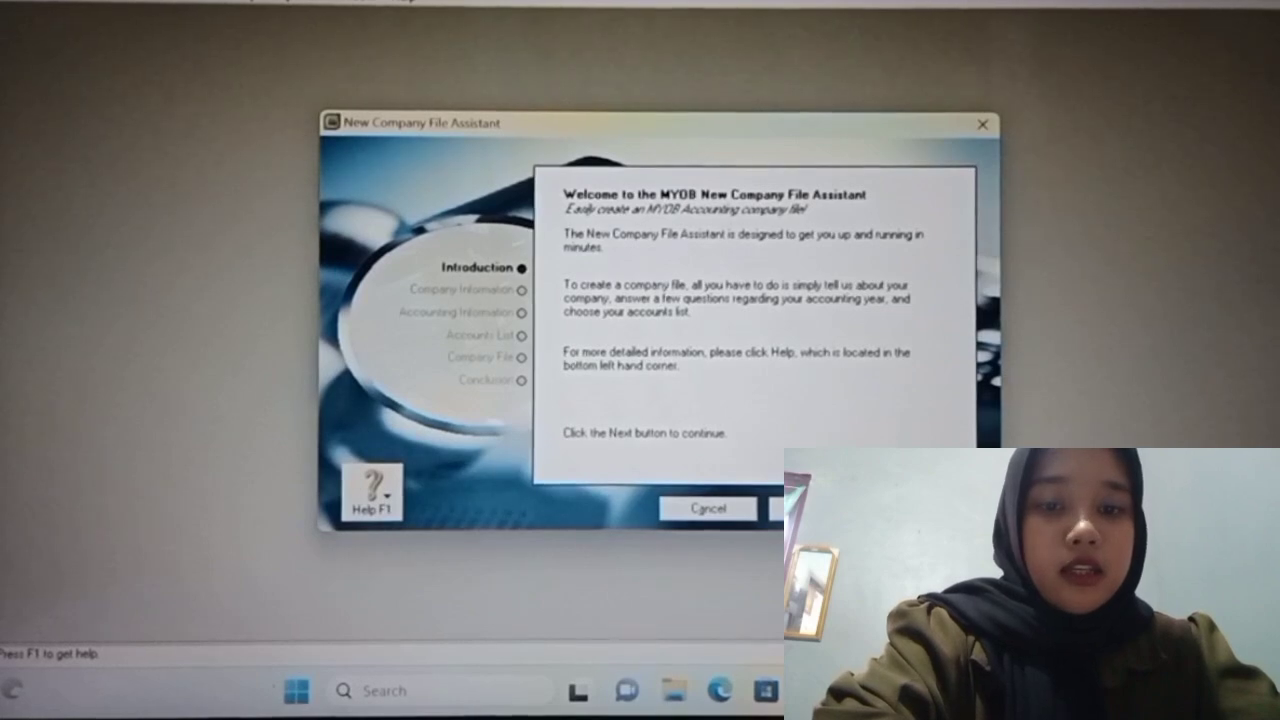
pyautogui.click(926, 509)
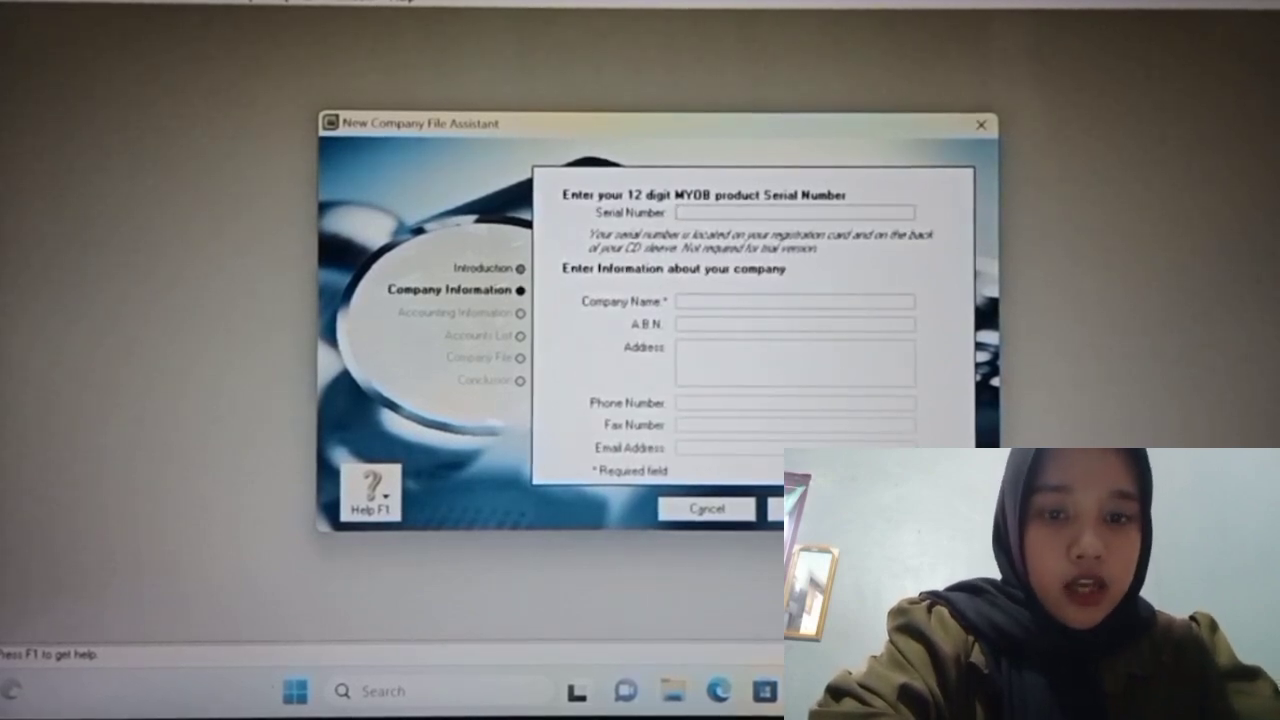
# Step: Enter company name PT UMB BENGKULU, its Bengkulu, Indonesia street address and the company phone number
pyautogui.click(844, 300)
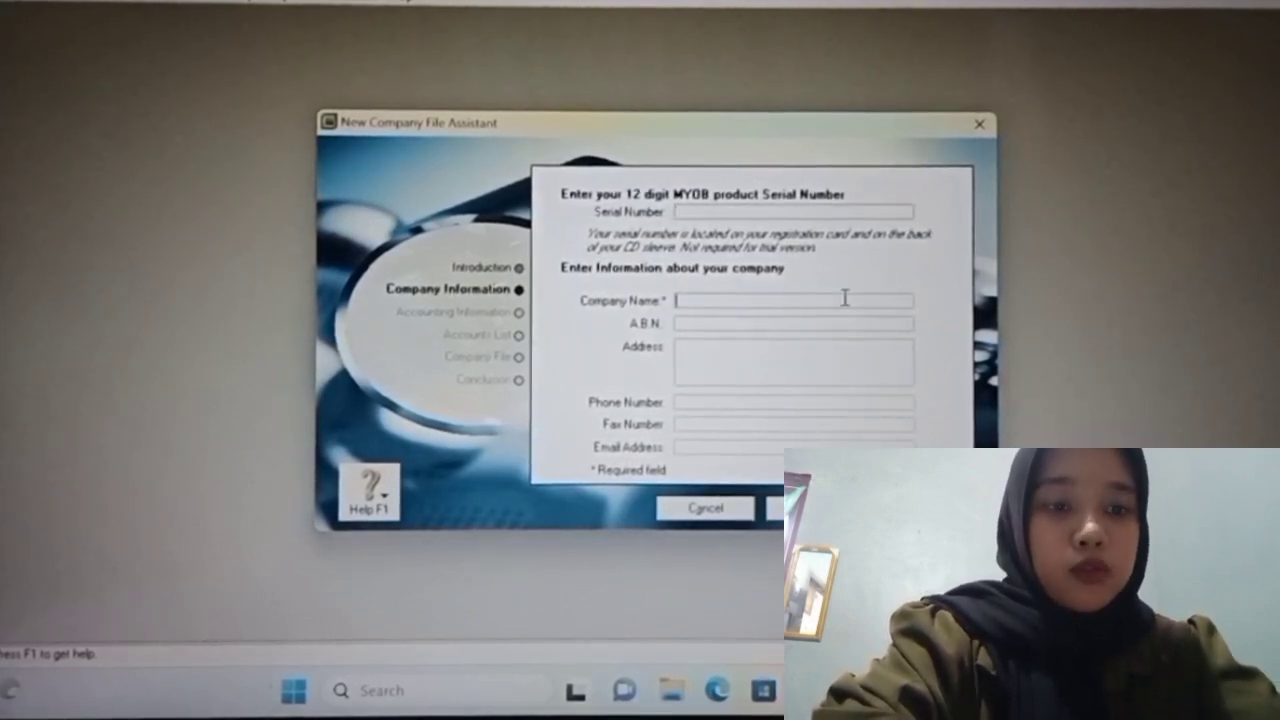
pyautogui.write('P')
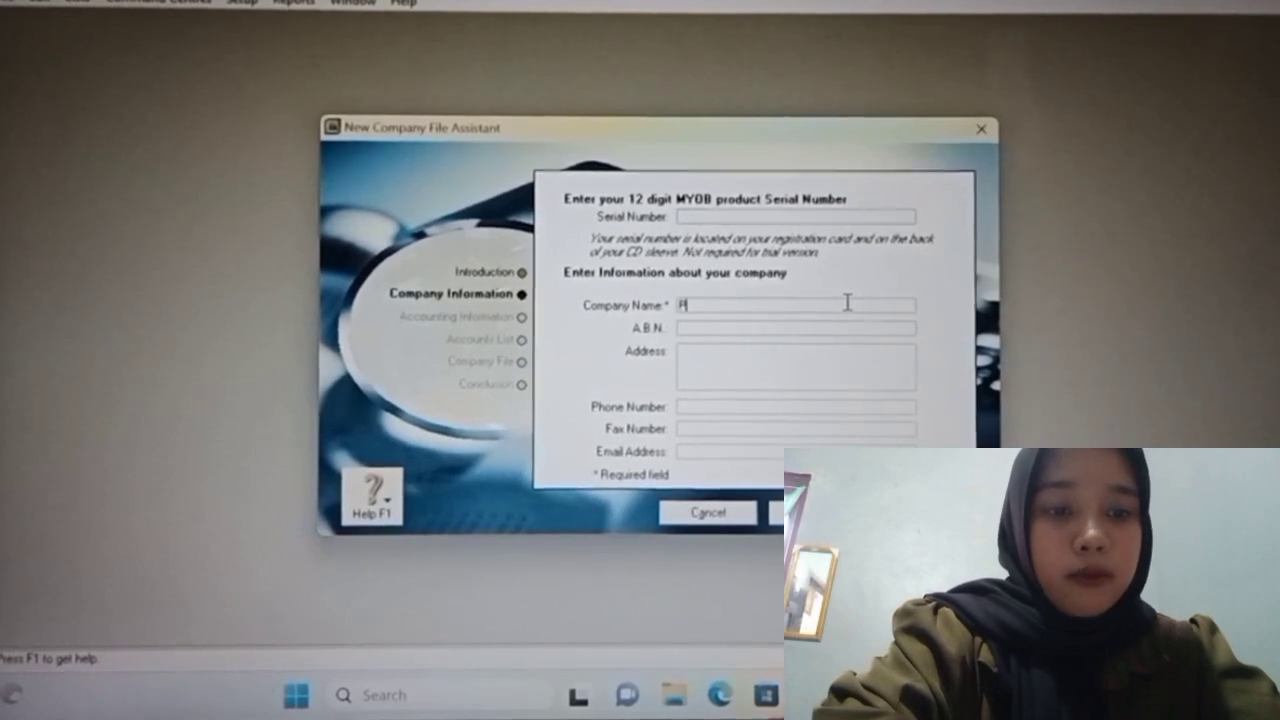
pyautogui.write('T IMB')
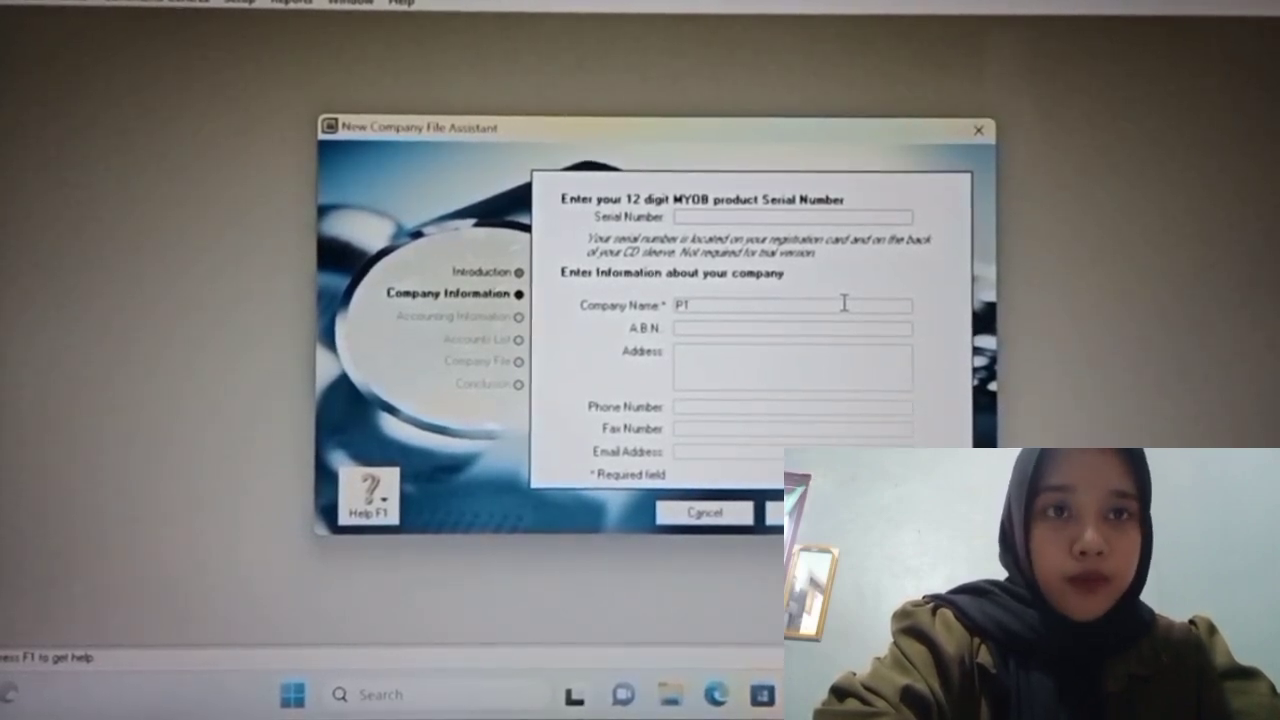
pyautogui.write('B BE')
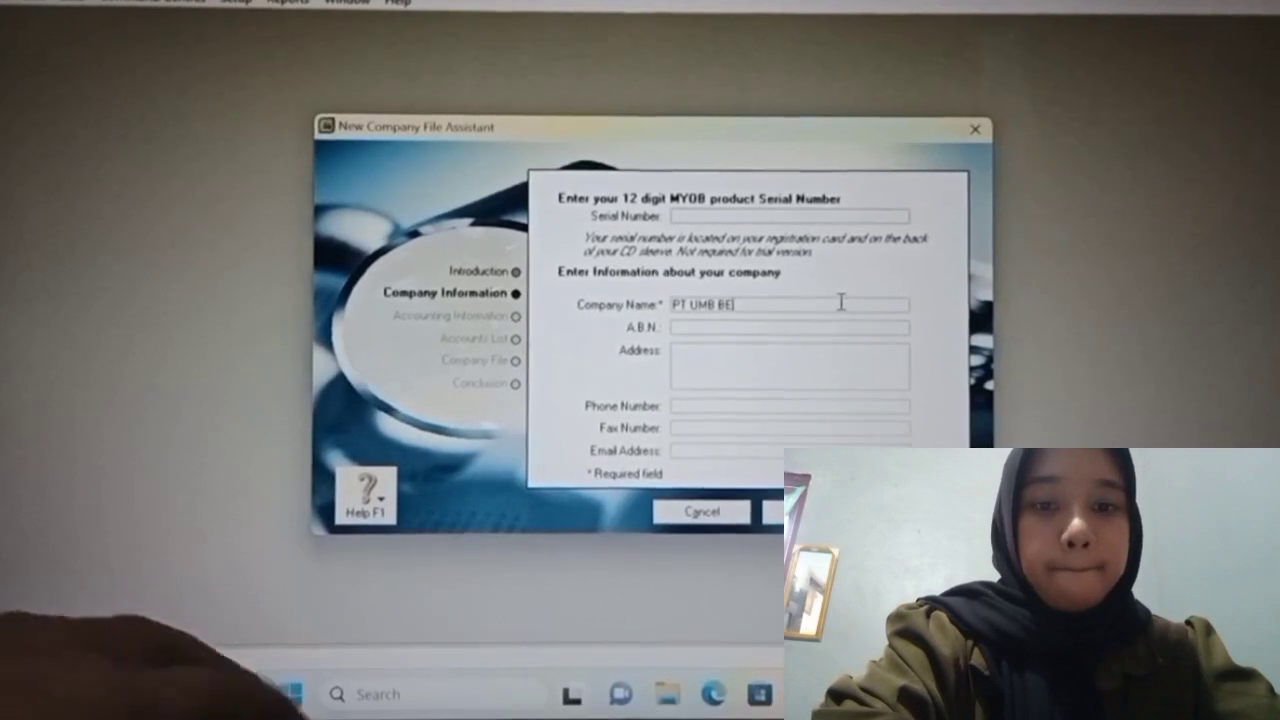
pyautogui.write('NGKULU')
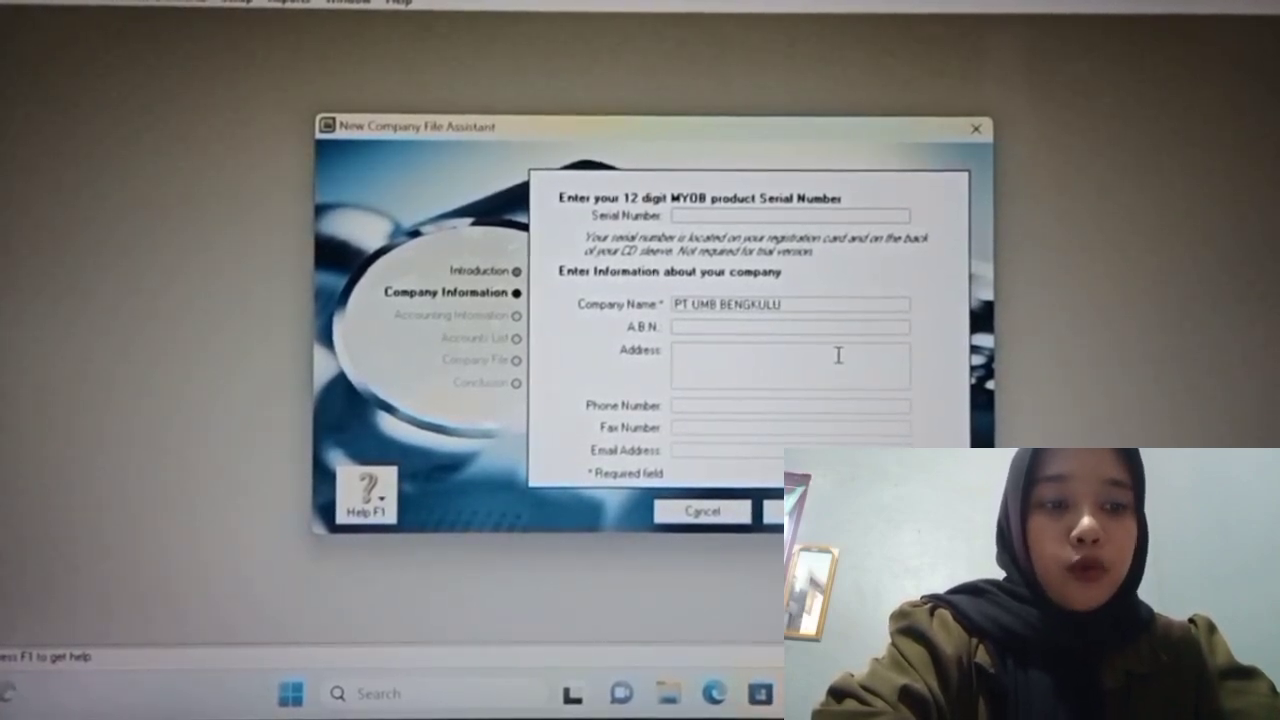
pyautogui.click(838, 355)
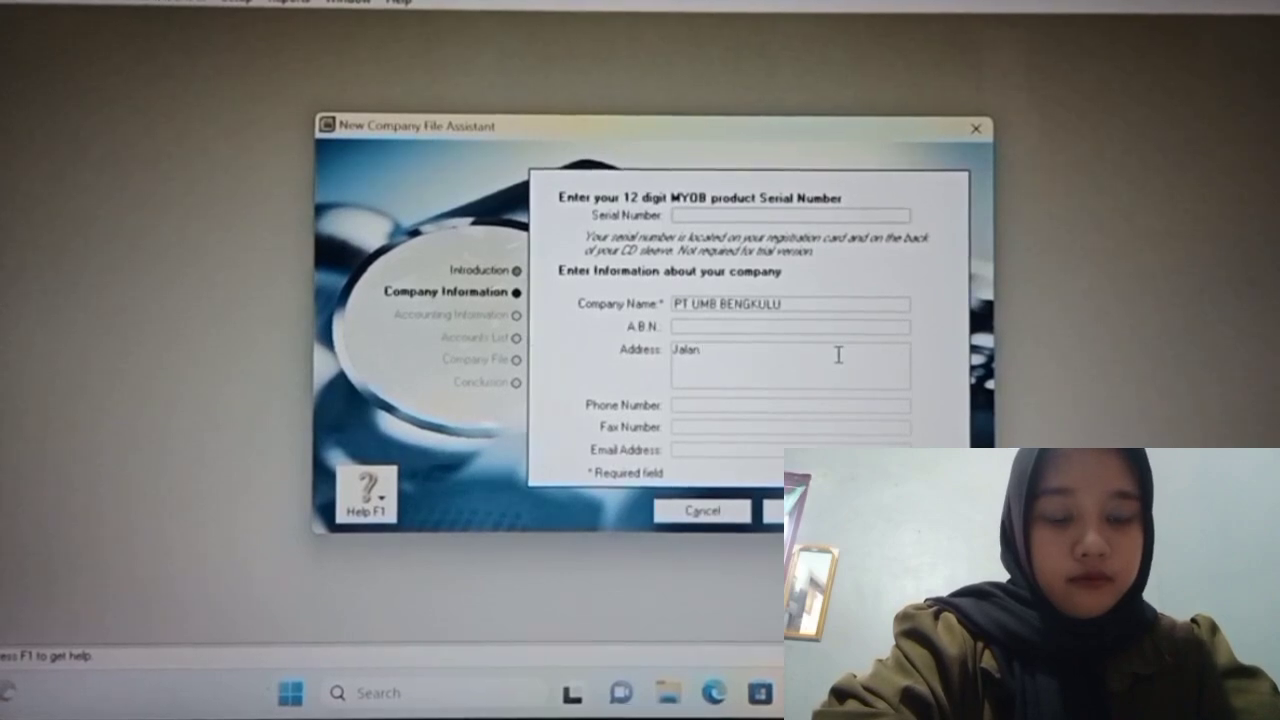
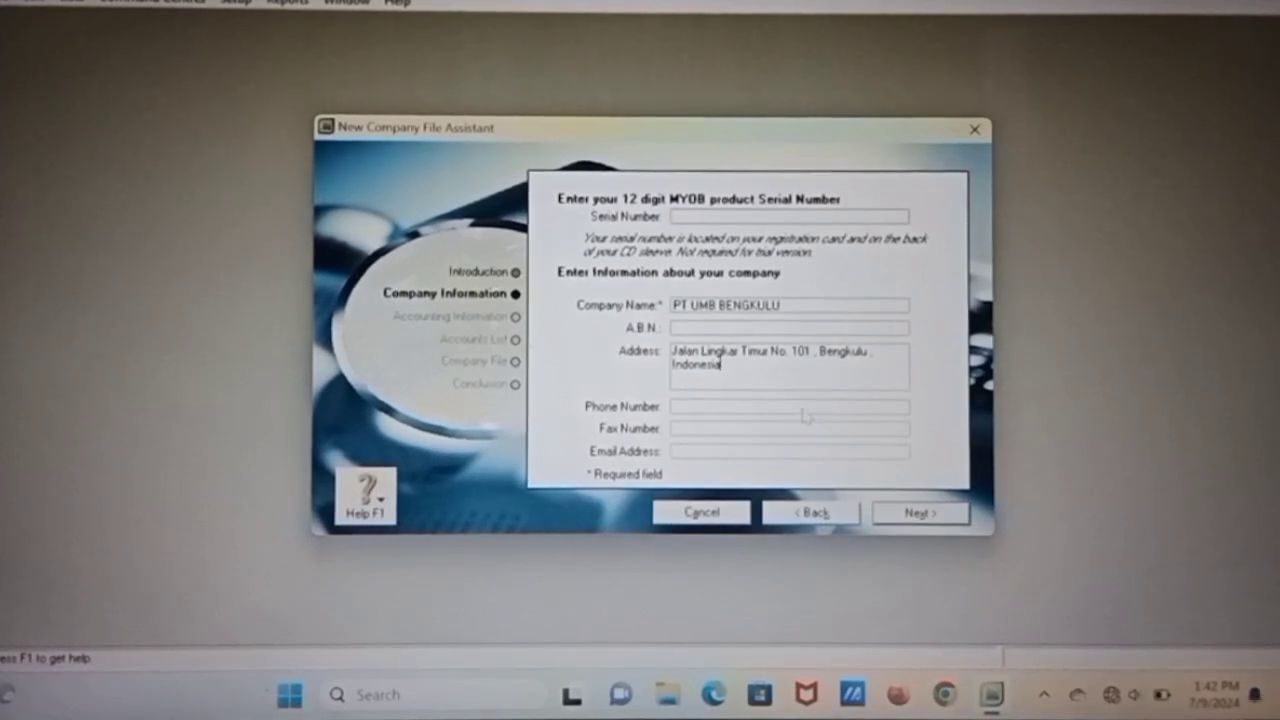
pyautogui.click(694, 403)
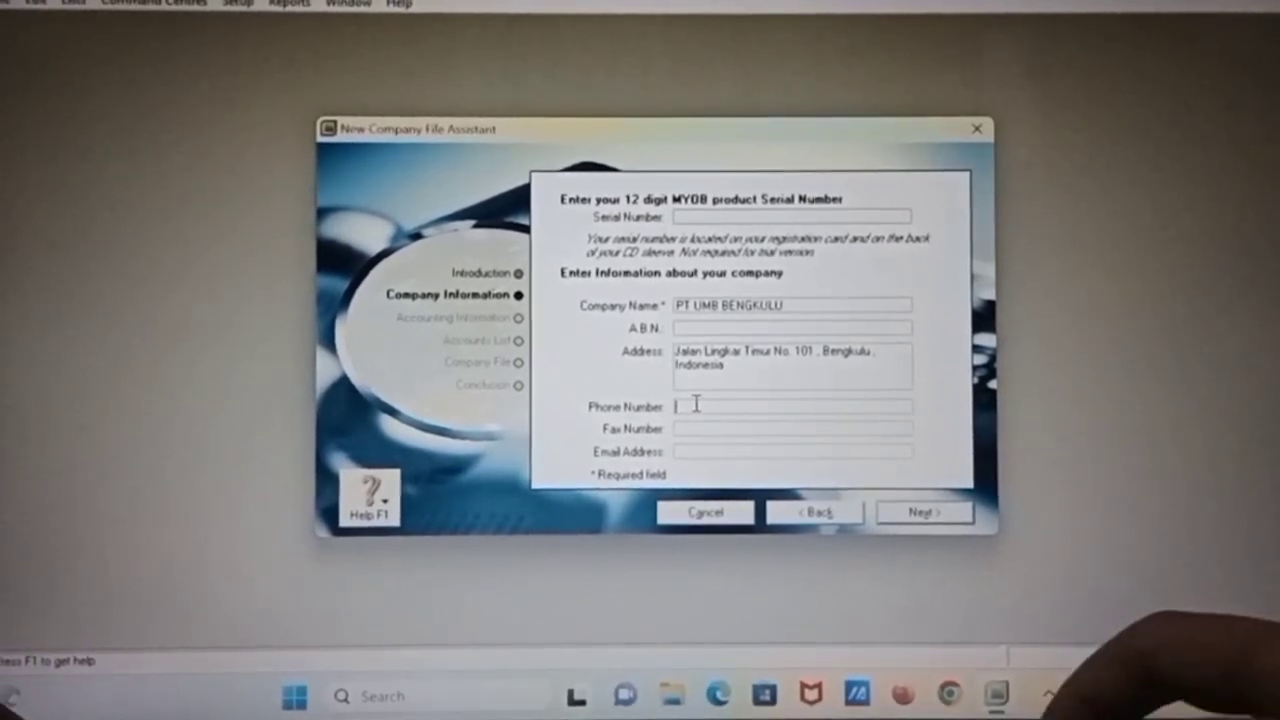
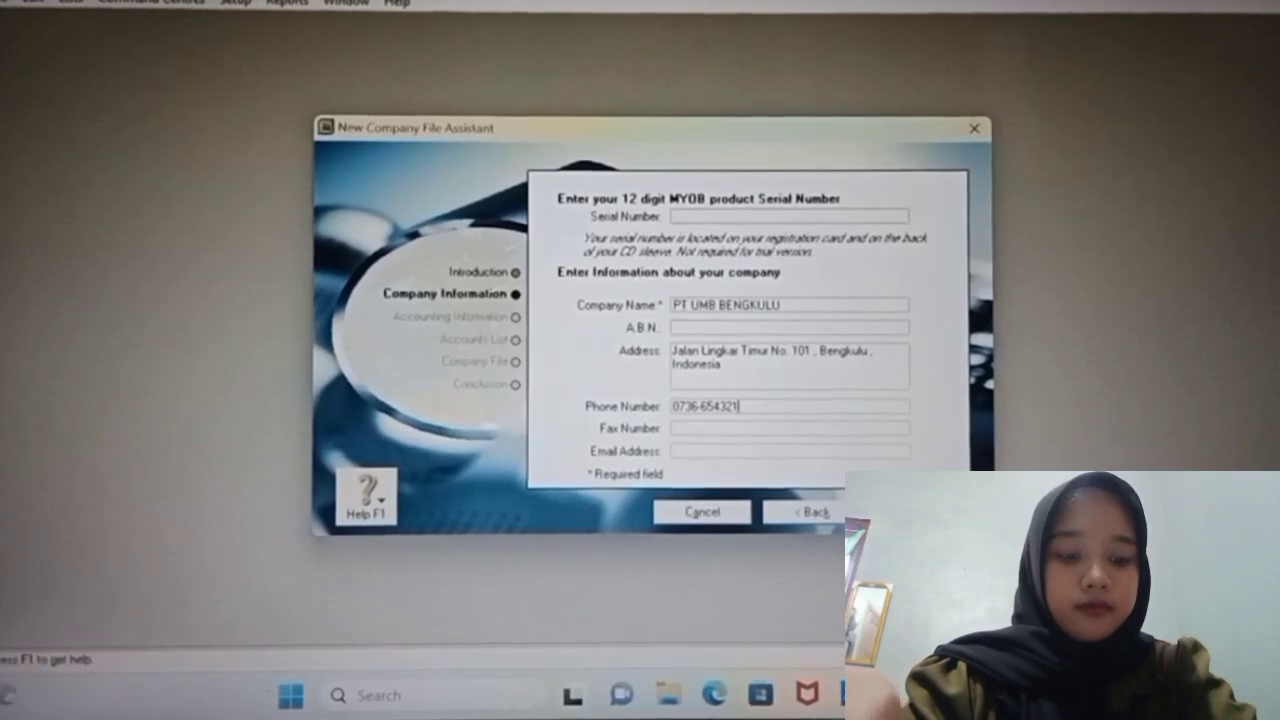
# Step: Set financial year 2016 ending December, conversion month January, with thirteen accounting periods
pyautogui.press('Return')
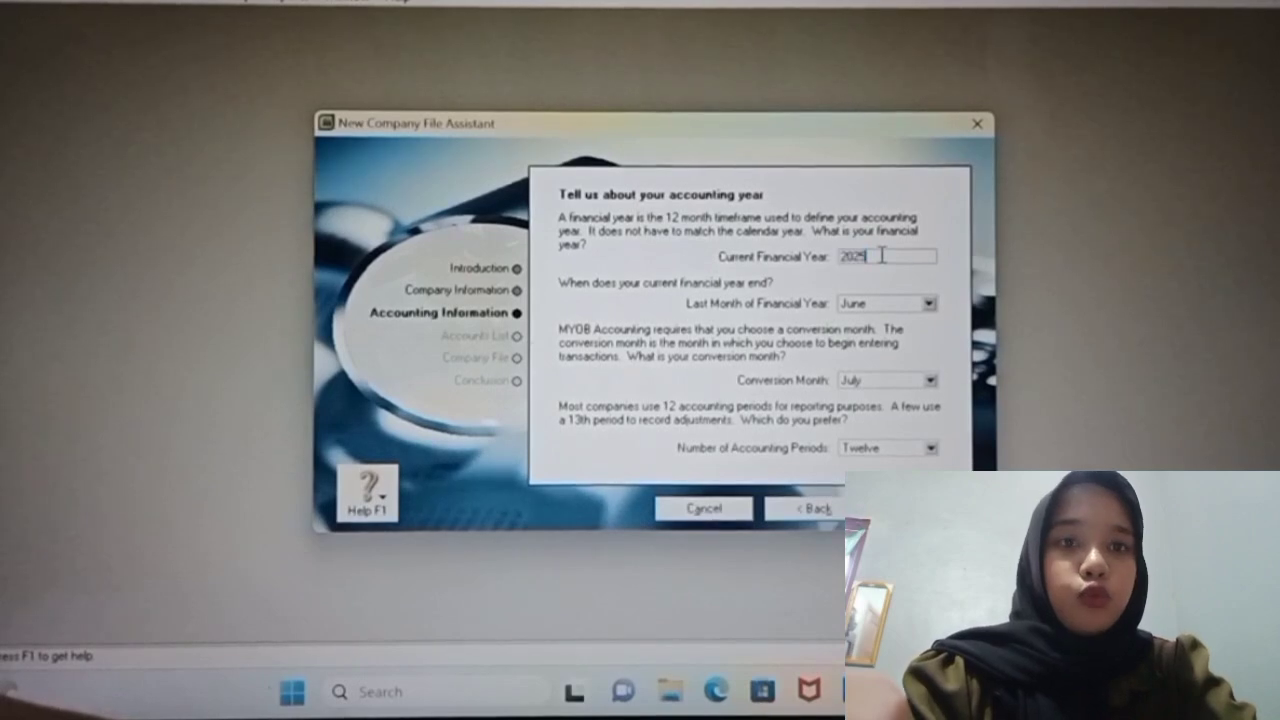
pyautogui.press('BackSpace')
pyautogui.press('BackSpace')
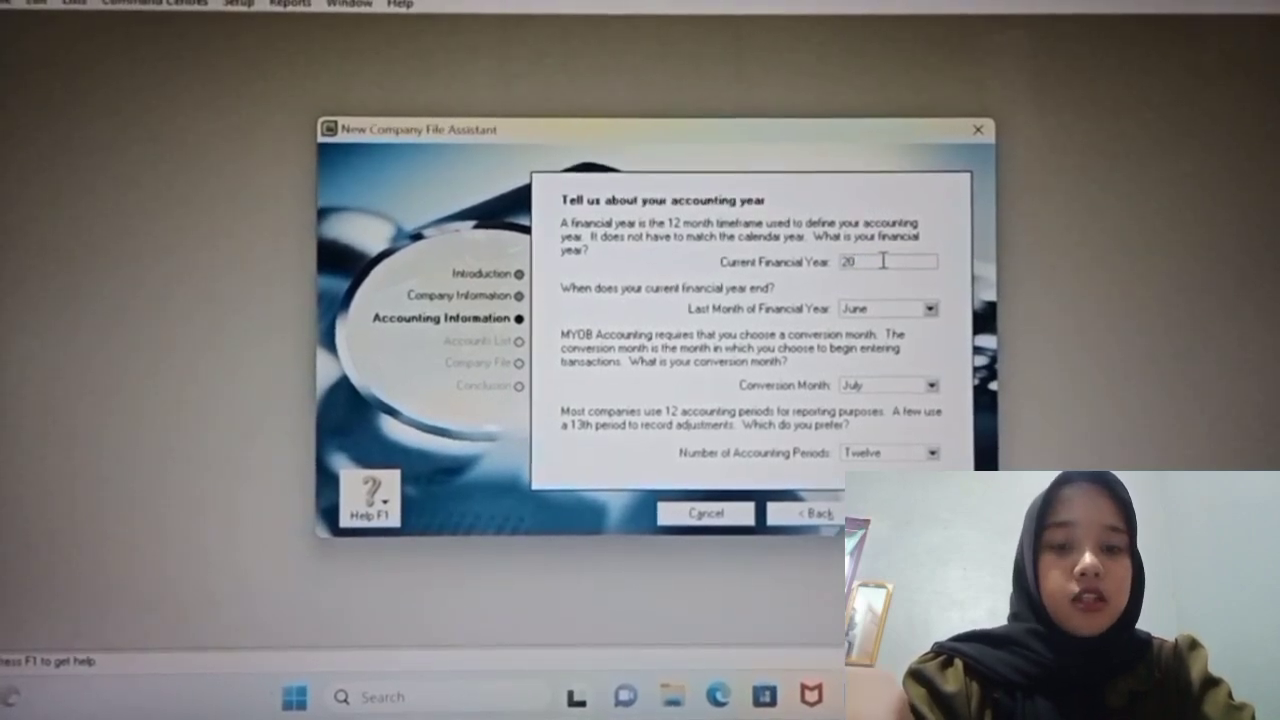
pyautogui.write('1')
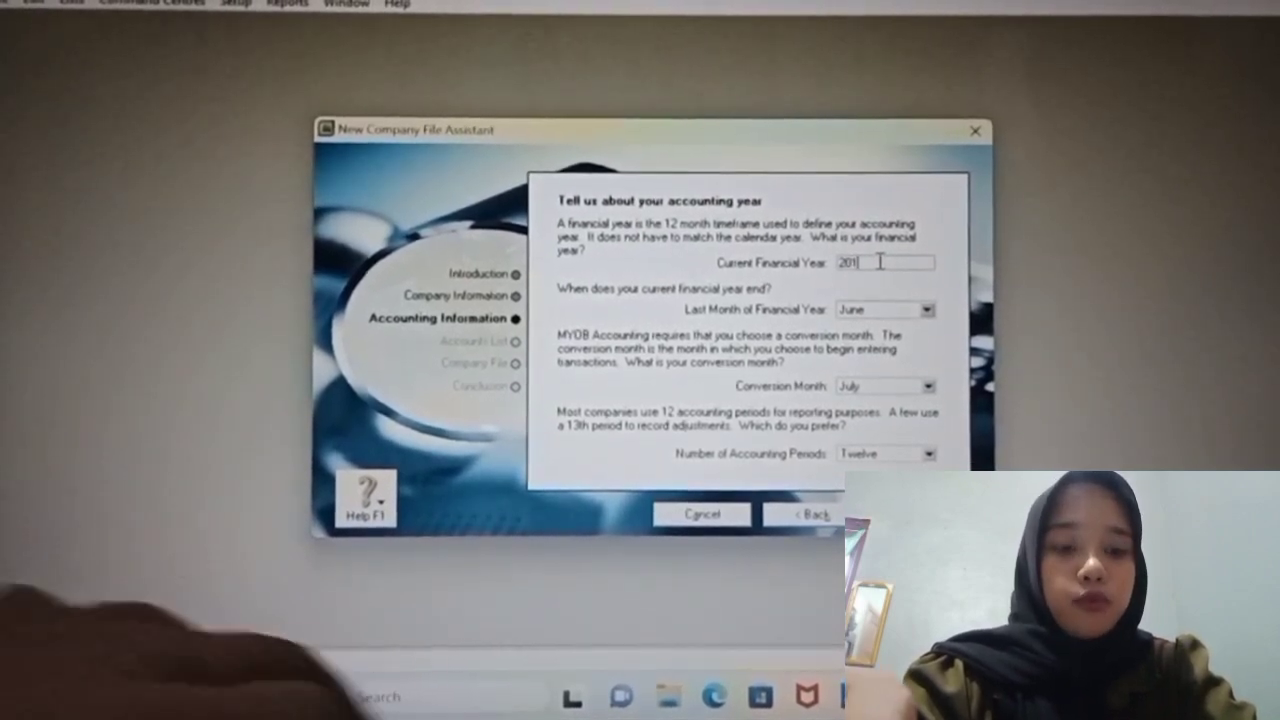
pyautogui.write('6')
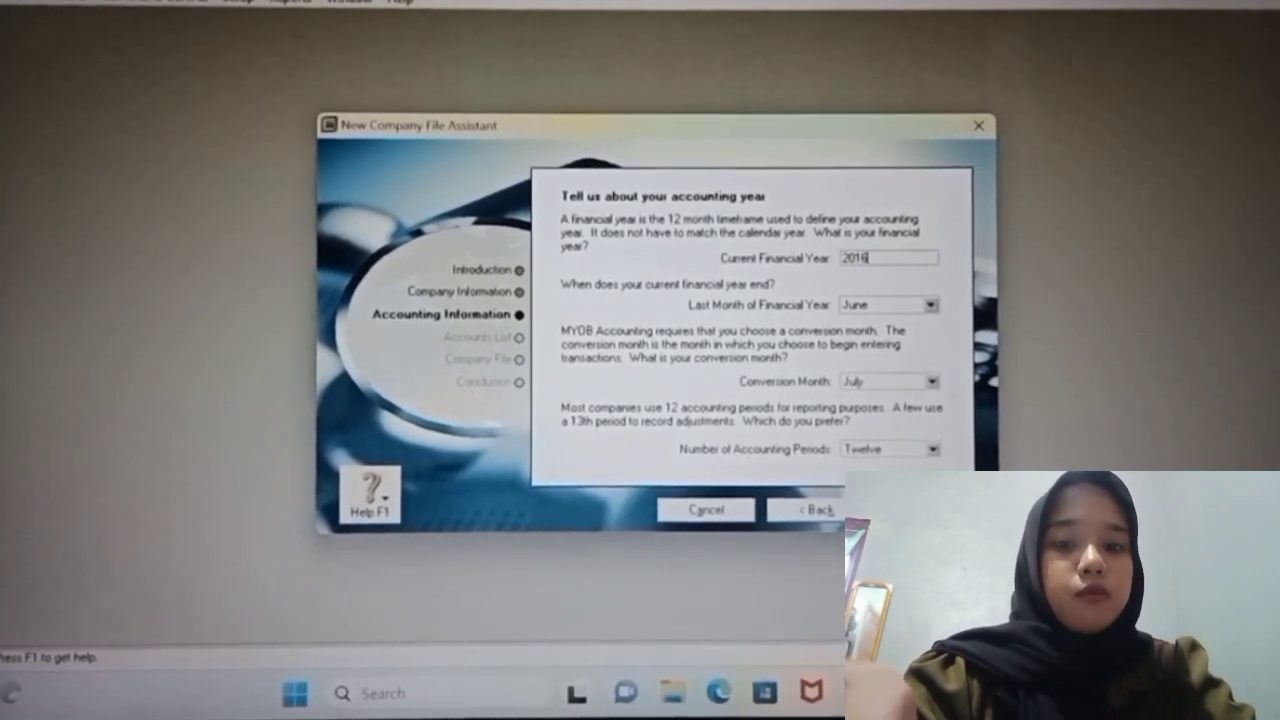
pyautogui.click(932, 305)
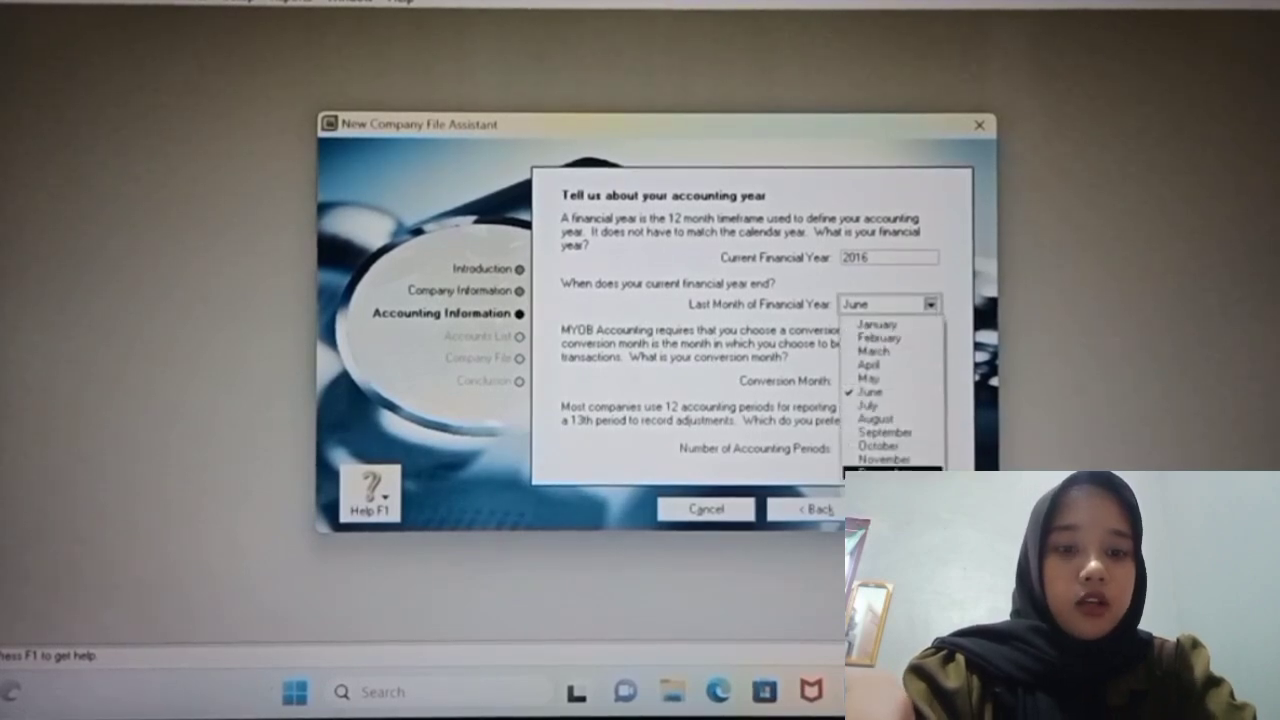
pyautogui.click(890, 470)
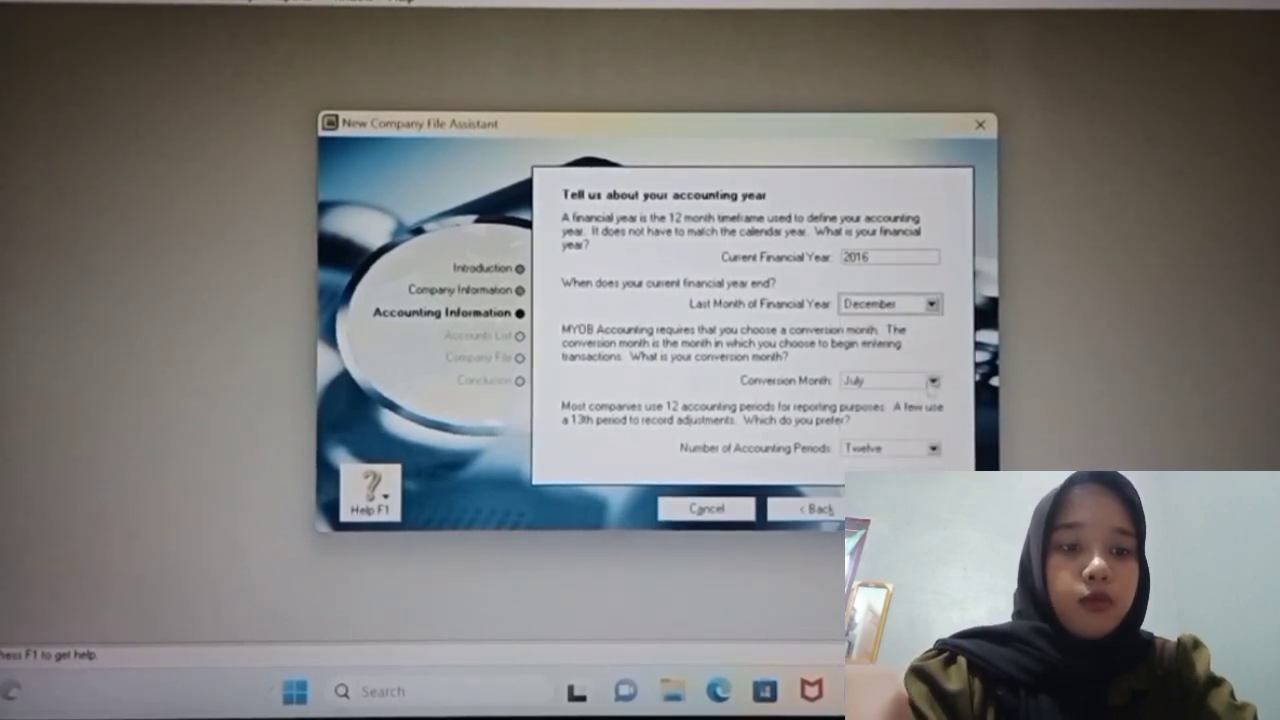
pyautogui.click(932, 381)
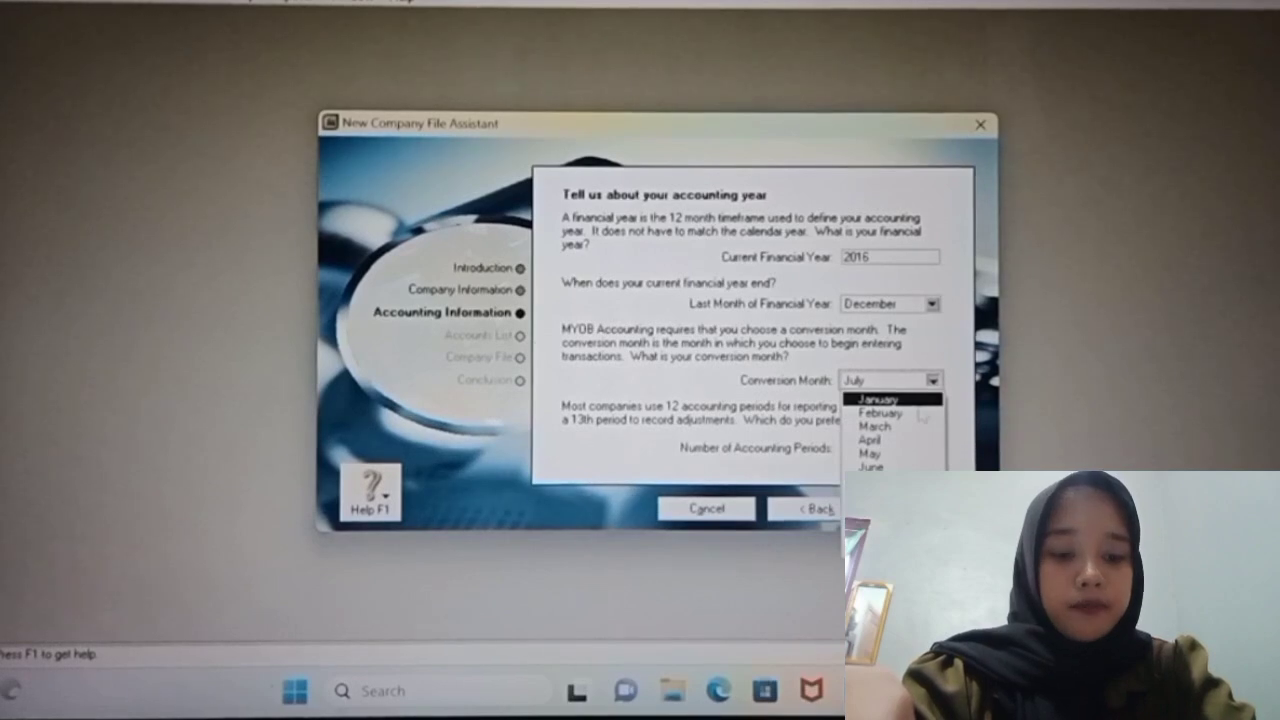
pyautogui.click(920, 412)
pyautogui.click(934, 450)
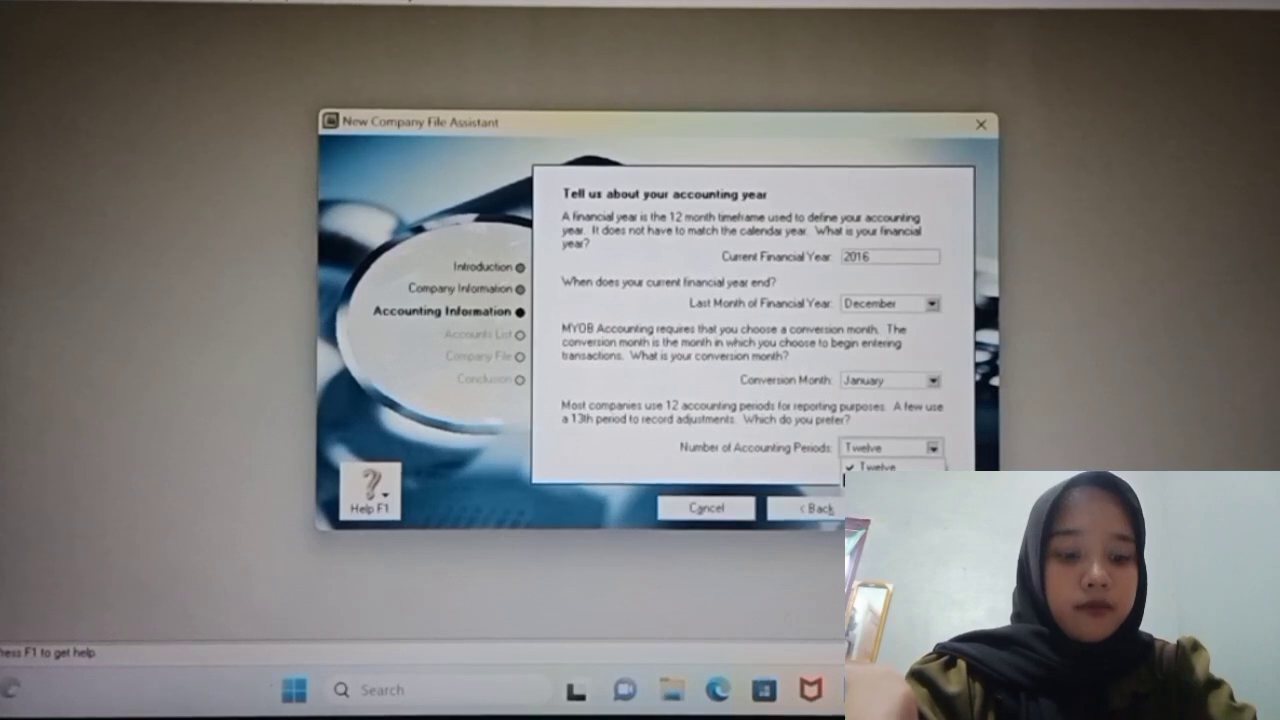
pyautogui.click(885, 482)
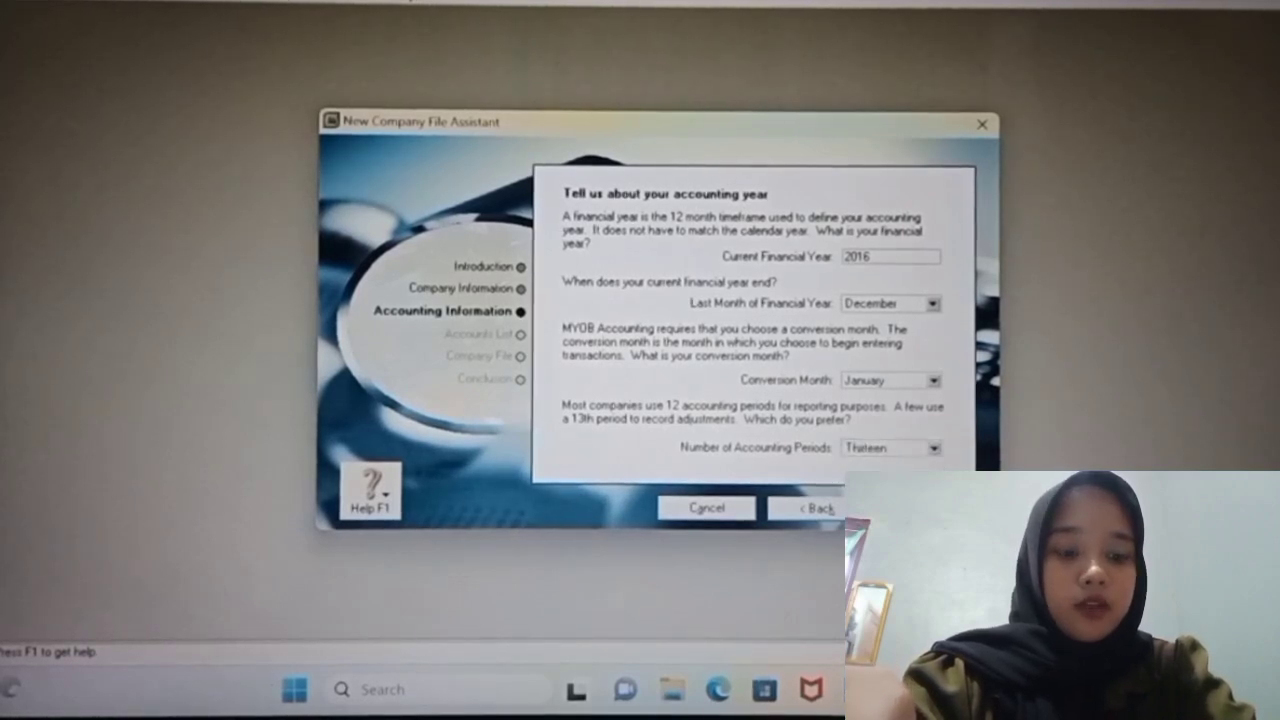
pyautogui.click(926, 509)
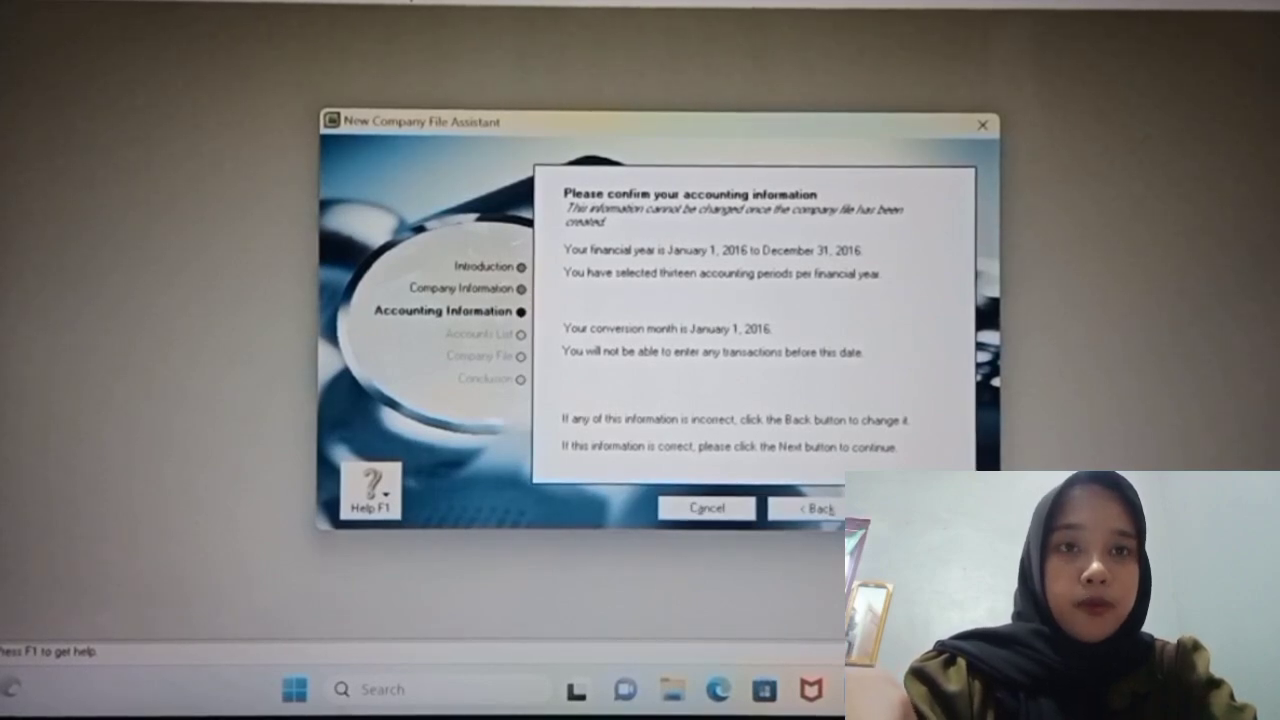
# Step: Accept the accounting information and choose to import the accounts list later
pyautogui.click(926, 509)
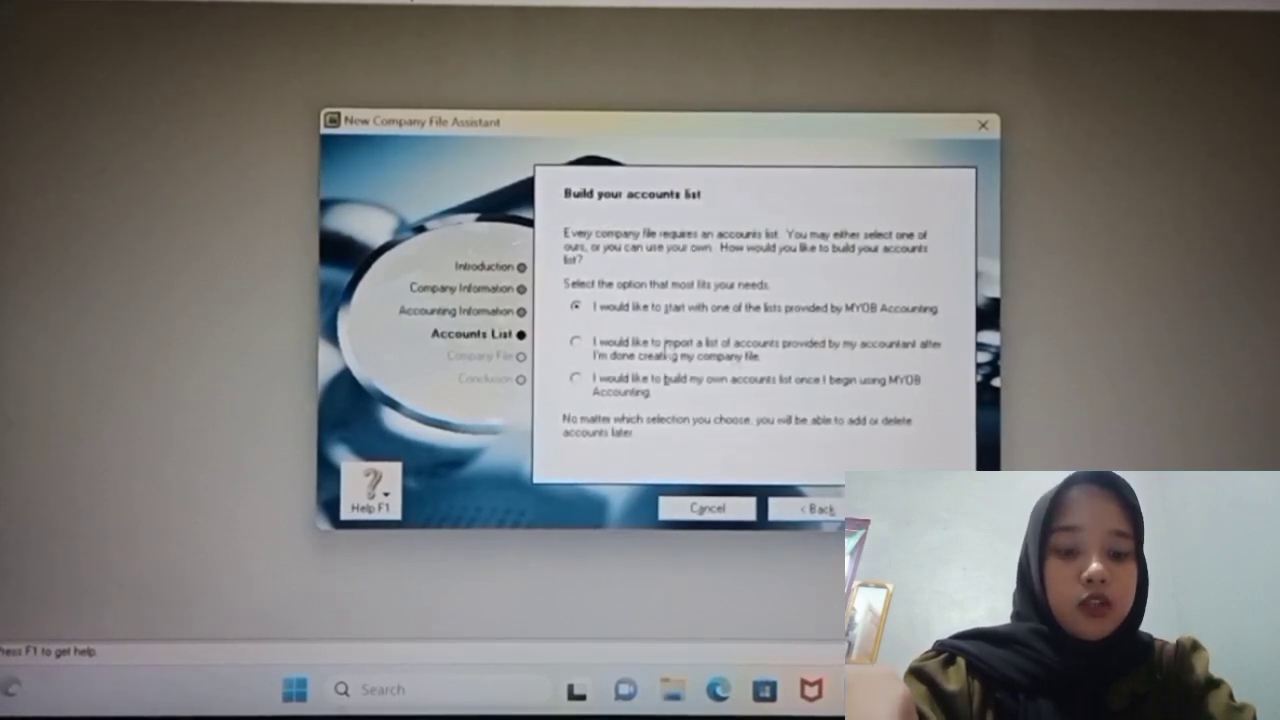
pyautogui.click(577, 343)
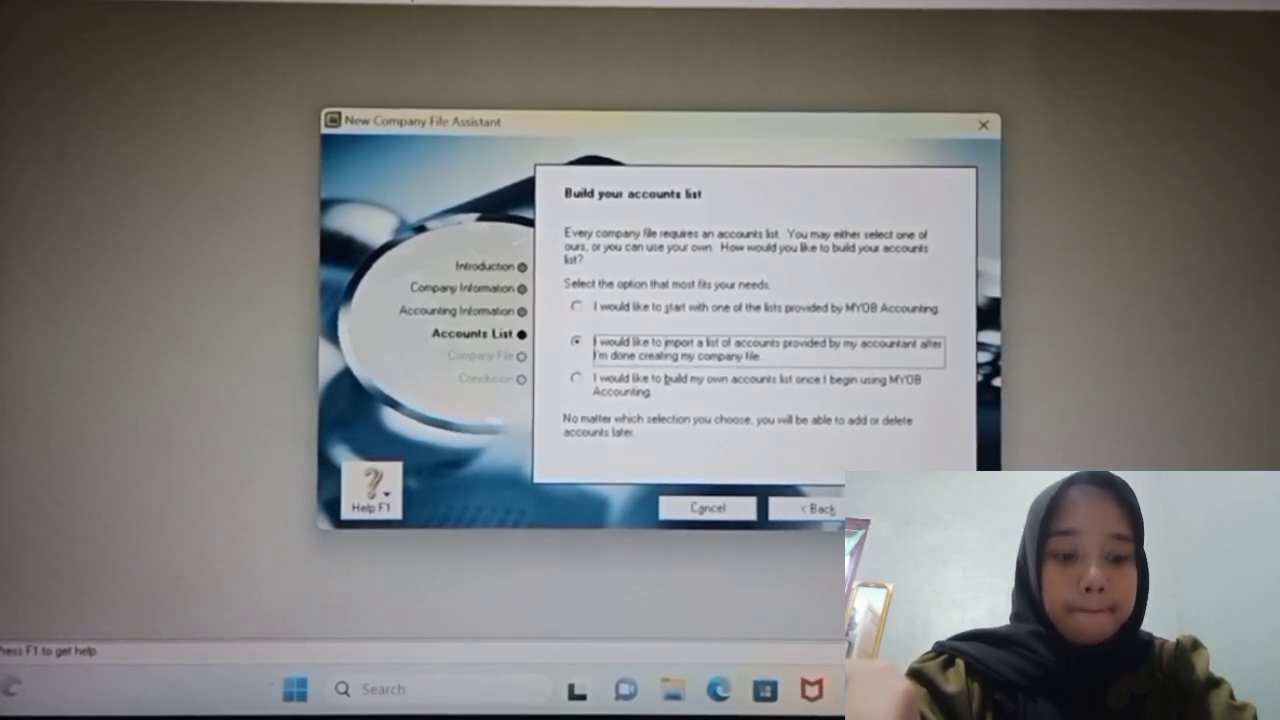
pyautogui.click(925, 509)
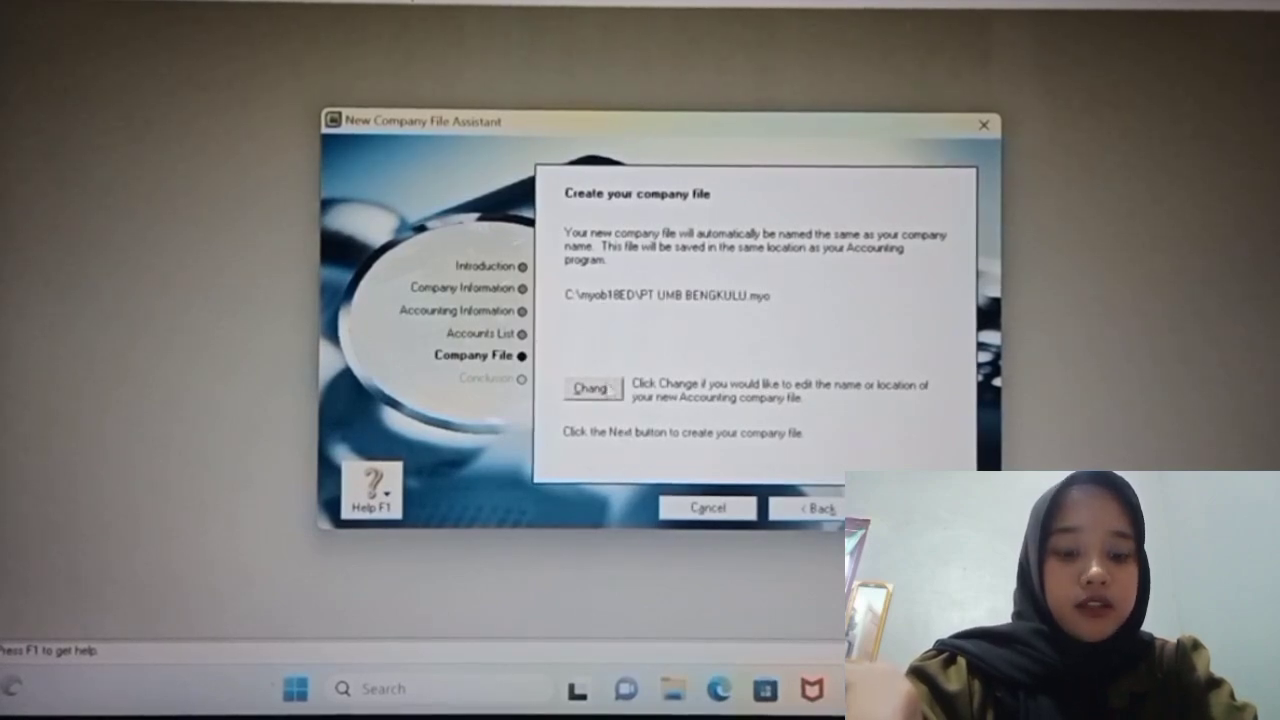
# Step: Rename the company file to 'PT UMB BENGKULU kelmpk 1.myo' and save the location
pyautogui.click(594, 388)
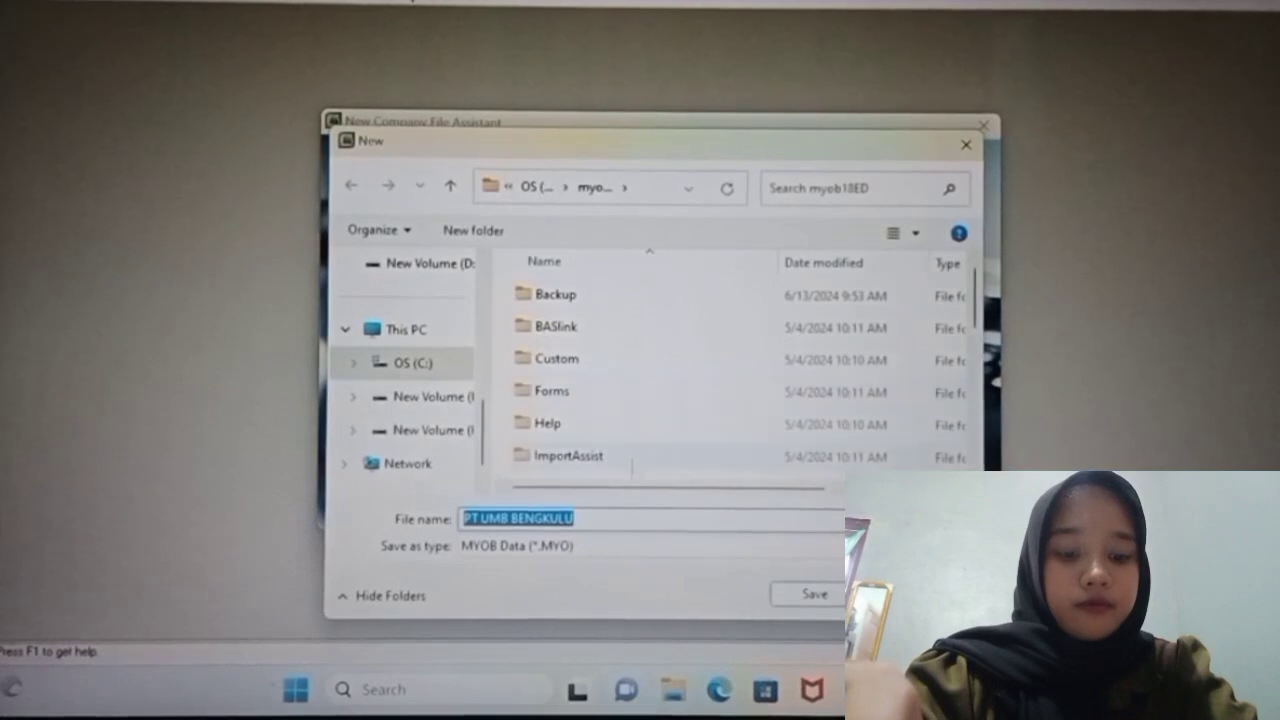
pyautogui.click(633, 520)
pyautogui.write('kel')
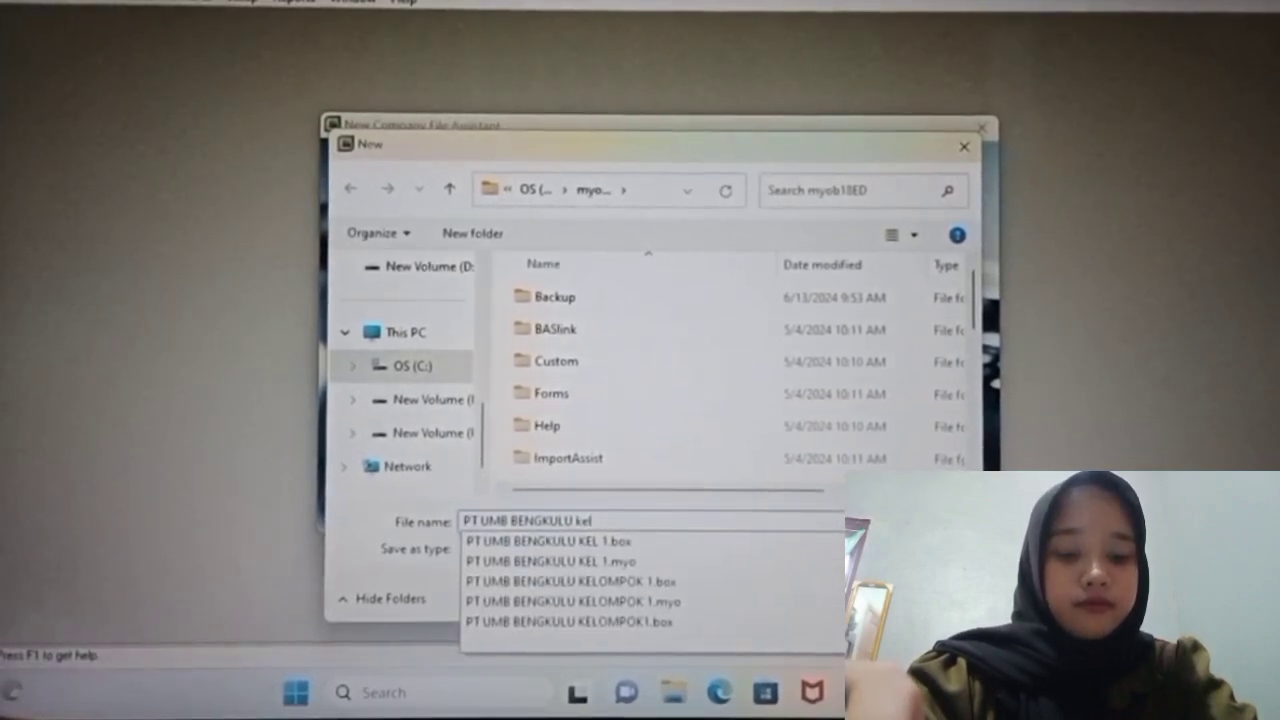
pyautogui.write('mpk')
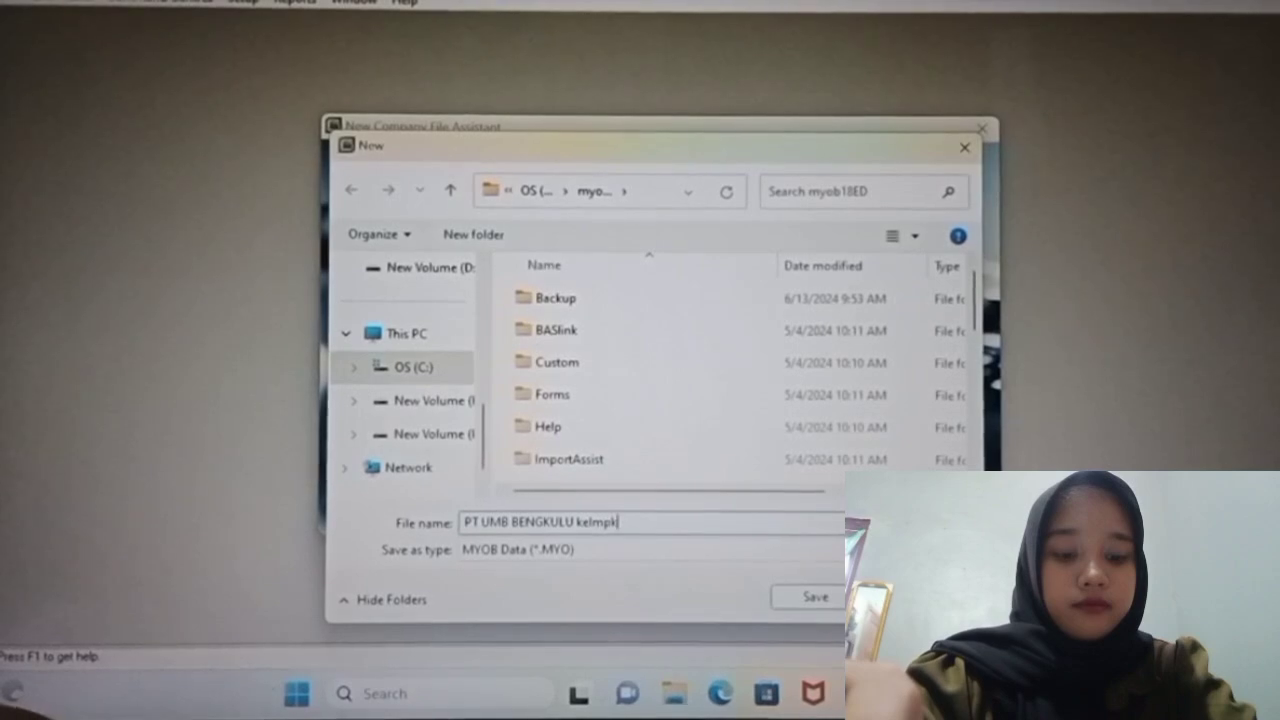
pyautogui.write(' 1')
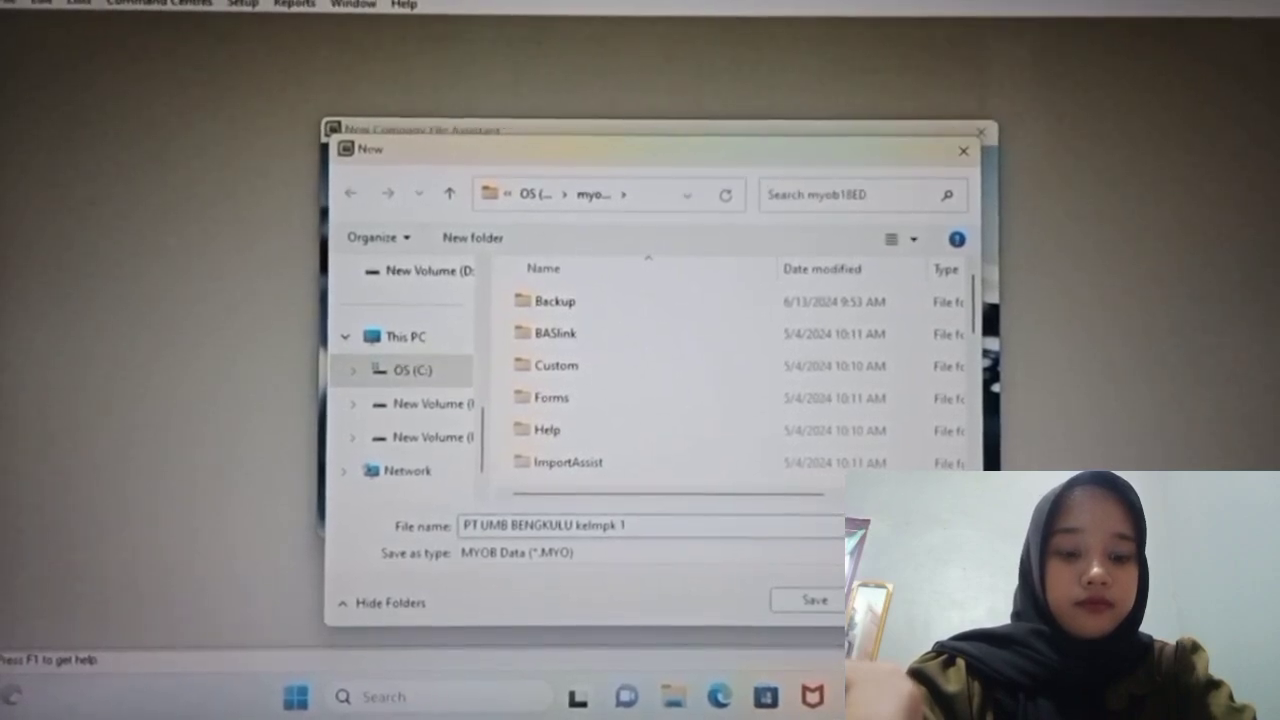
pyautogui.click(815, 598)
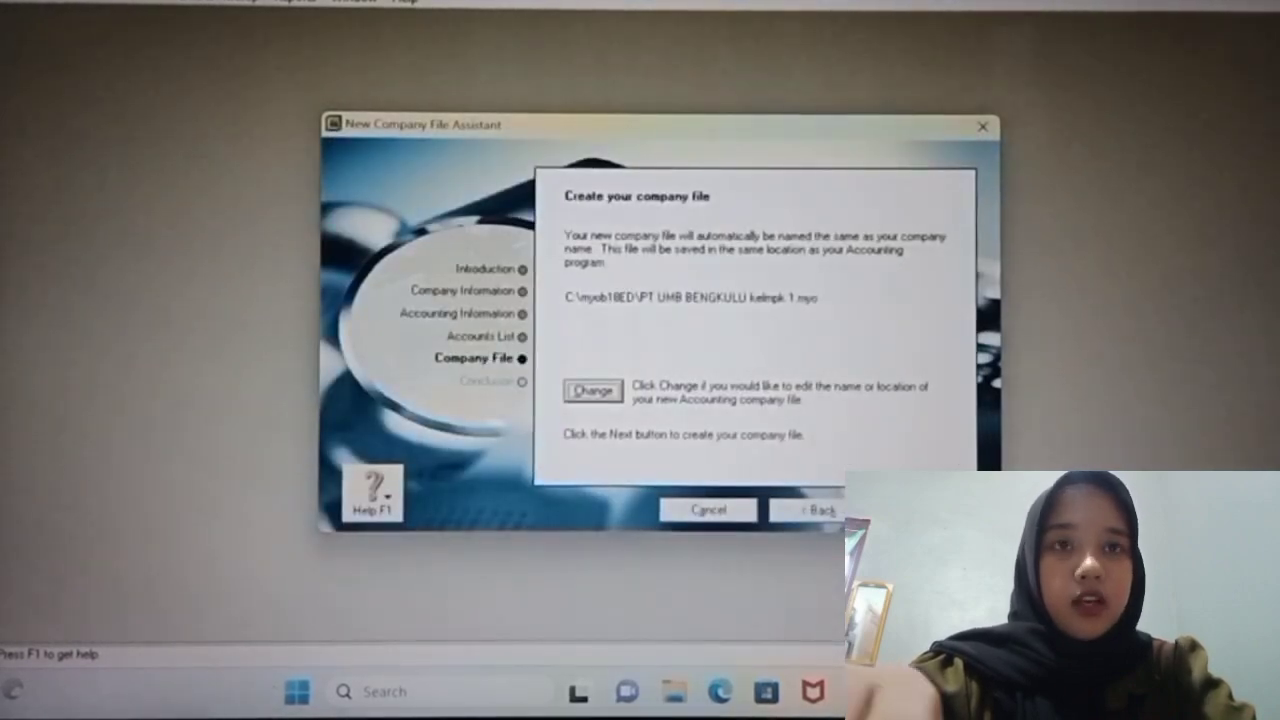
# Step: Create the company file and go straight to the Command Centre
pyautogui.click(926, 510)
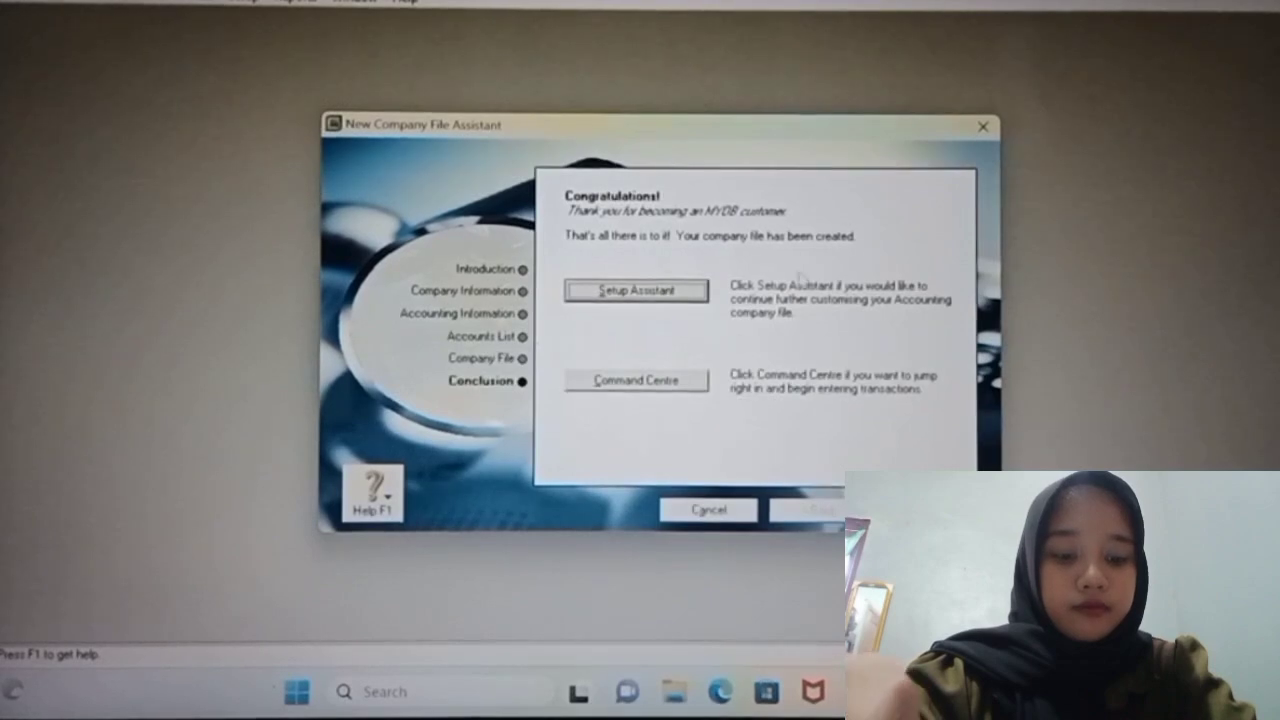
pyautogui.click(666, 381)
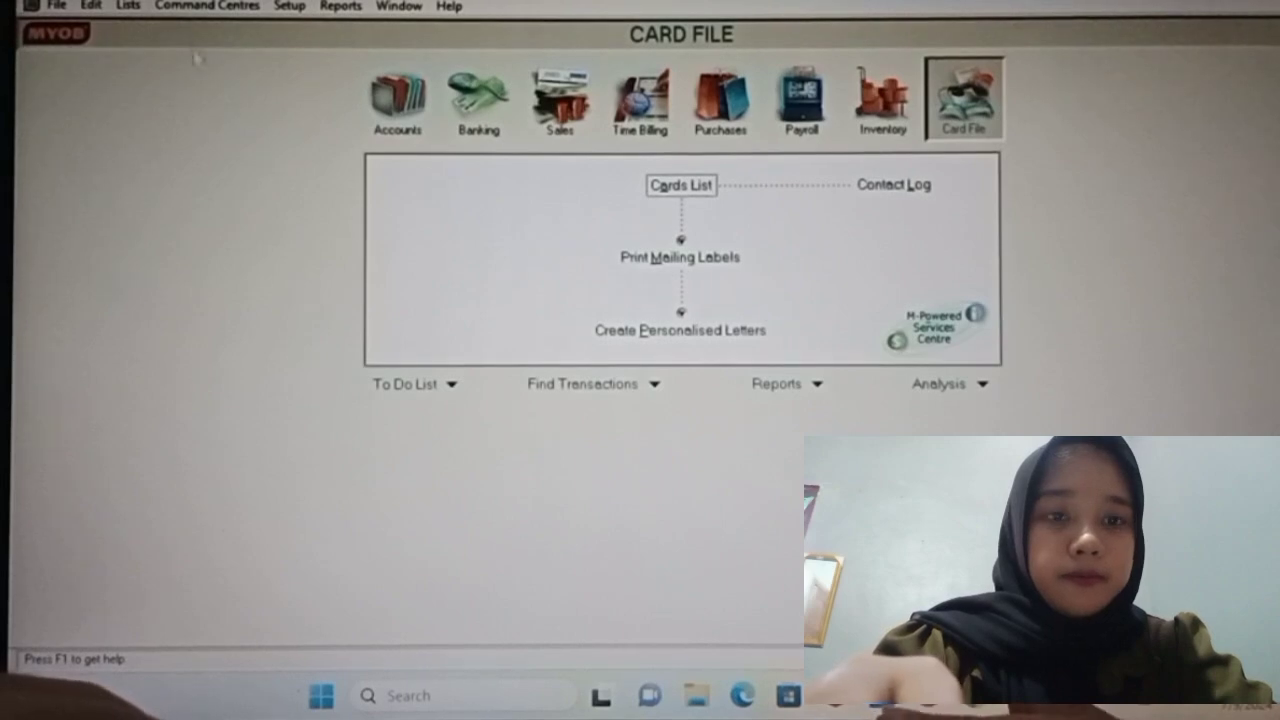
# Step: Open the Accounts List from the Command Centres menu and start a new account
pyautogui.click(235, 7)
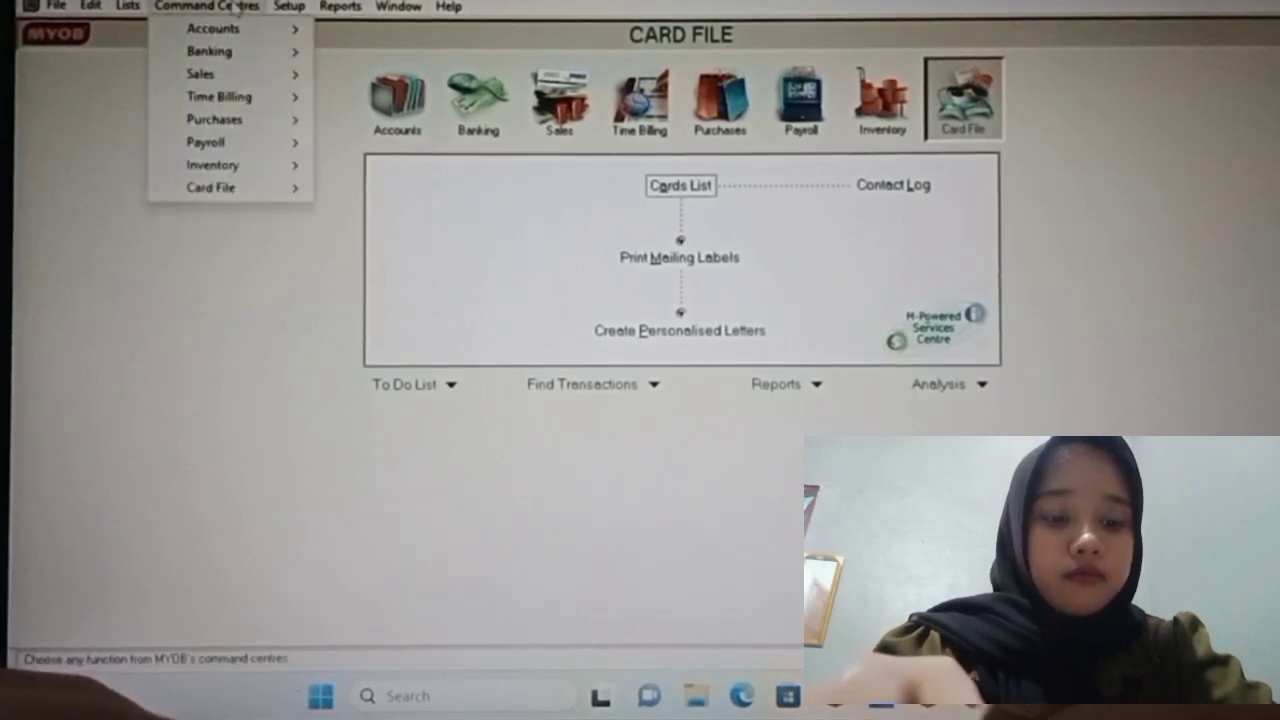
pyautogui.moveTo(255, 38)
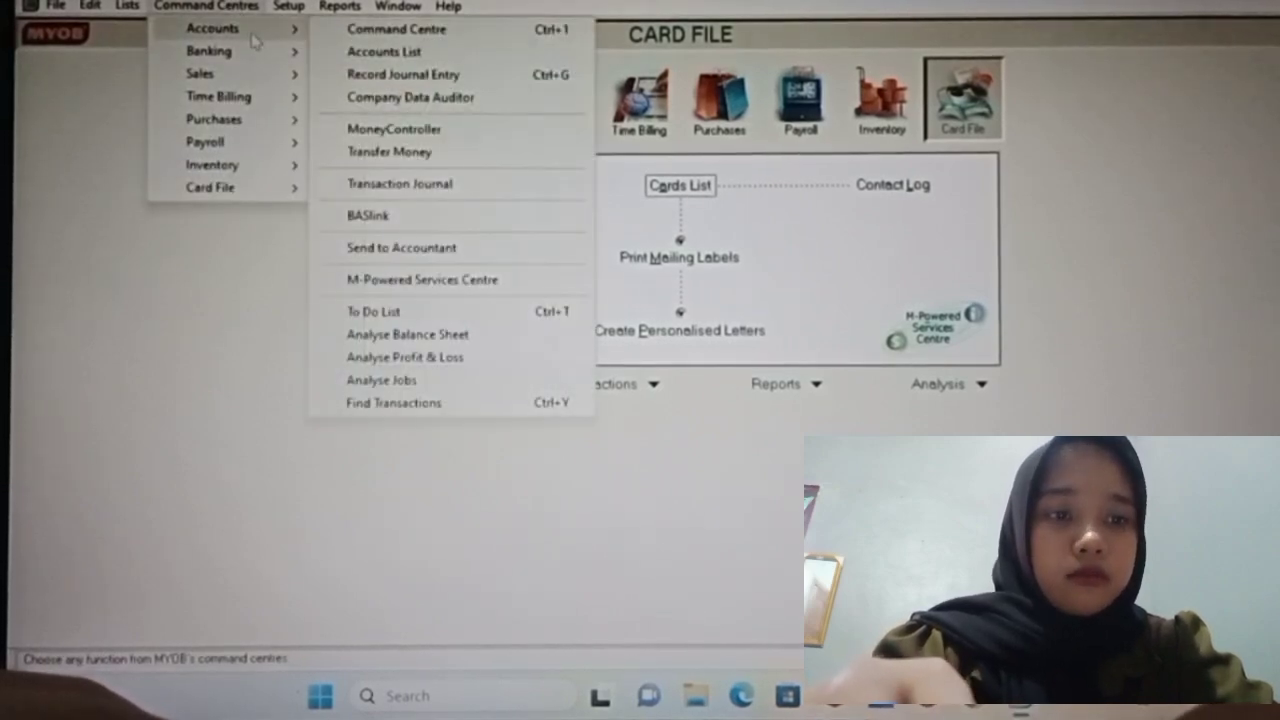
pyautogui.click(352, 60)
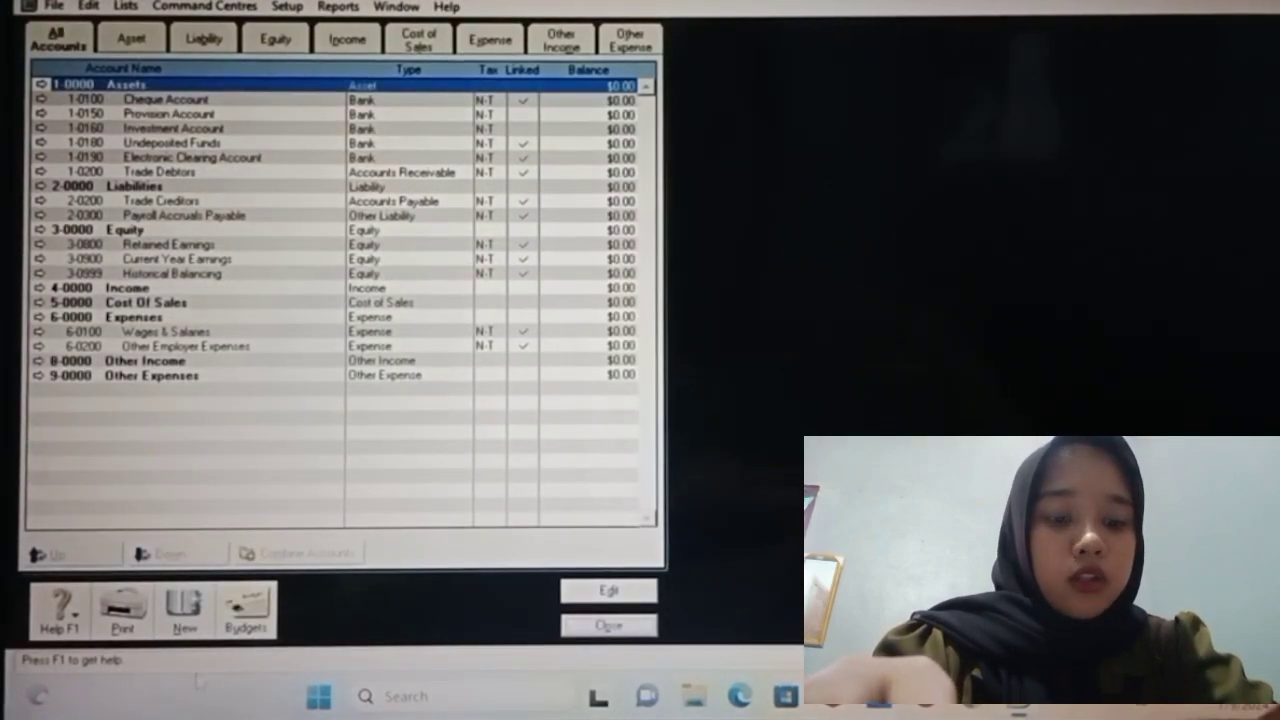
pyautogui.click(187, 604)
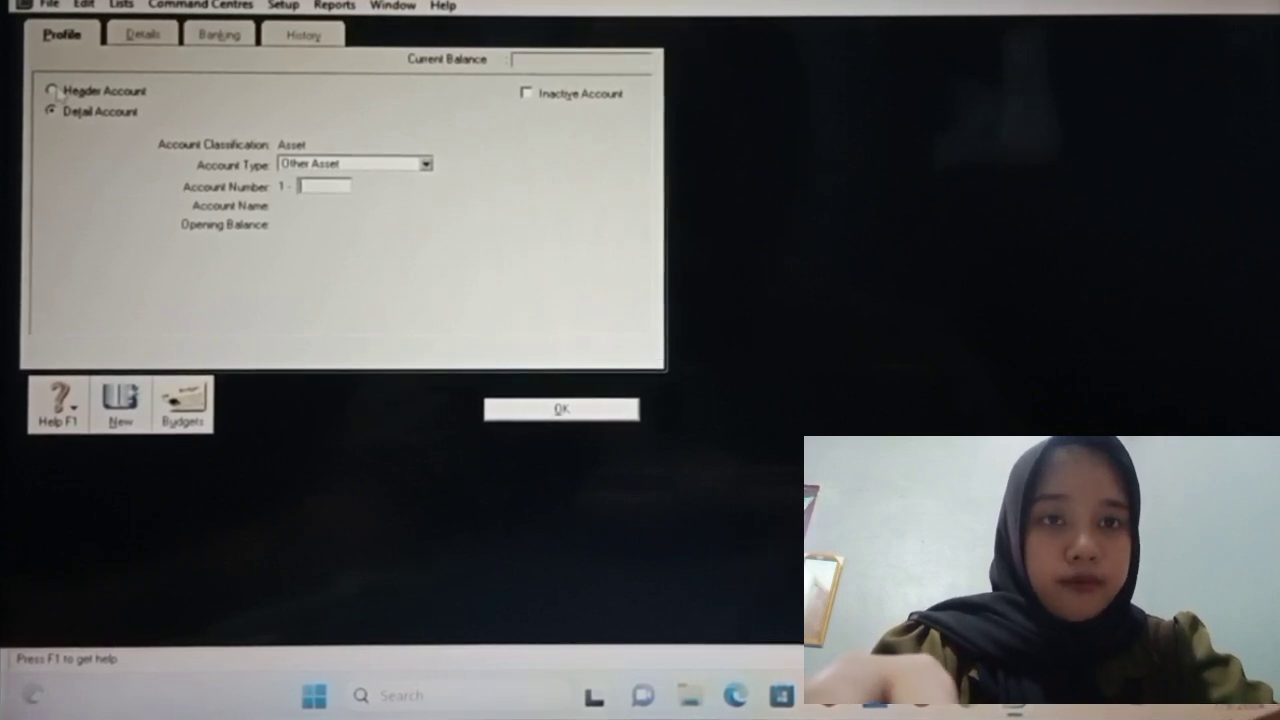
# Step: Create Asset header account 1-1100 named 'current asset'
pyautogui.click(53, 90)
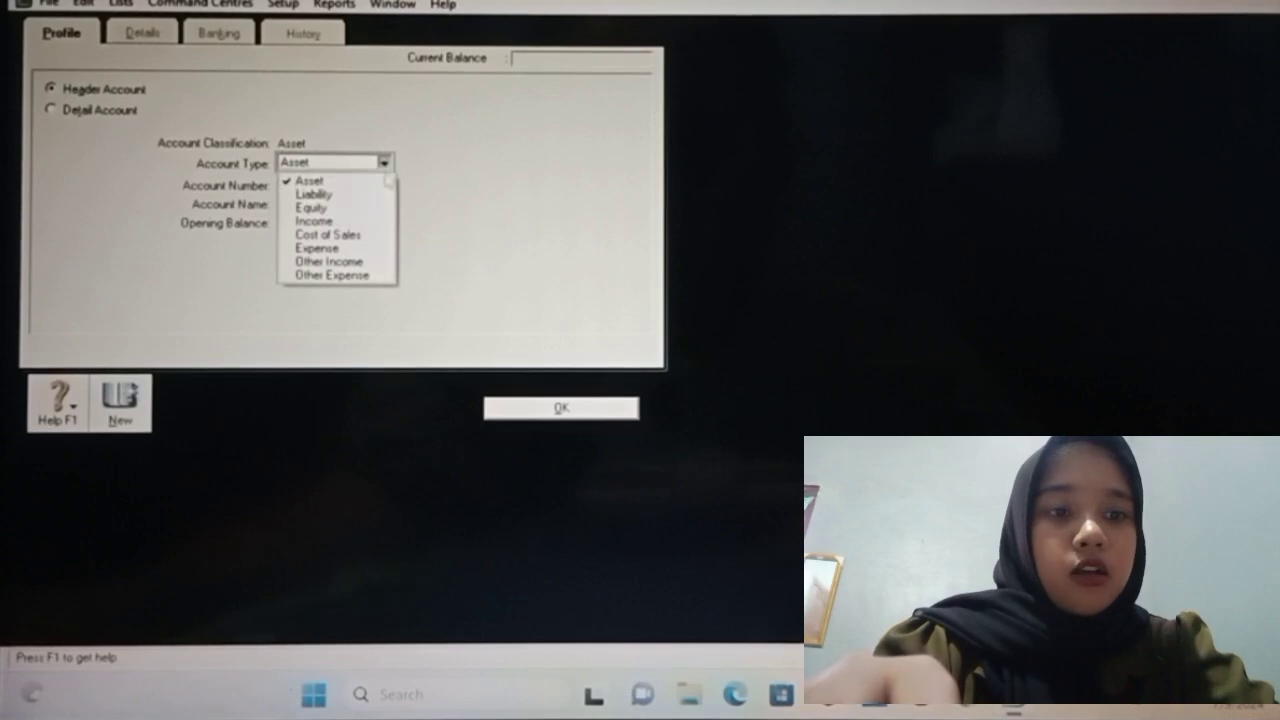
pyautogui.click(384, 184)
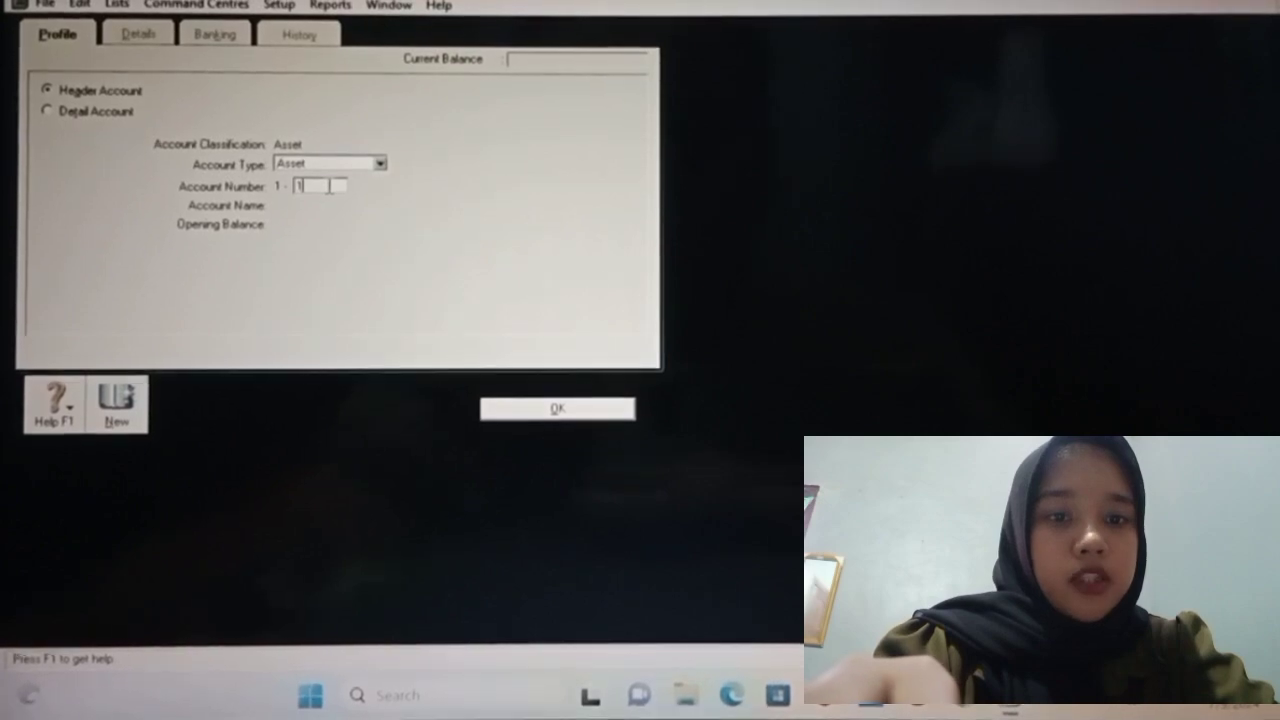
pyautogui.write('1100')
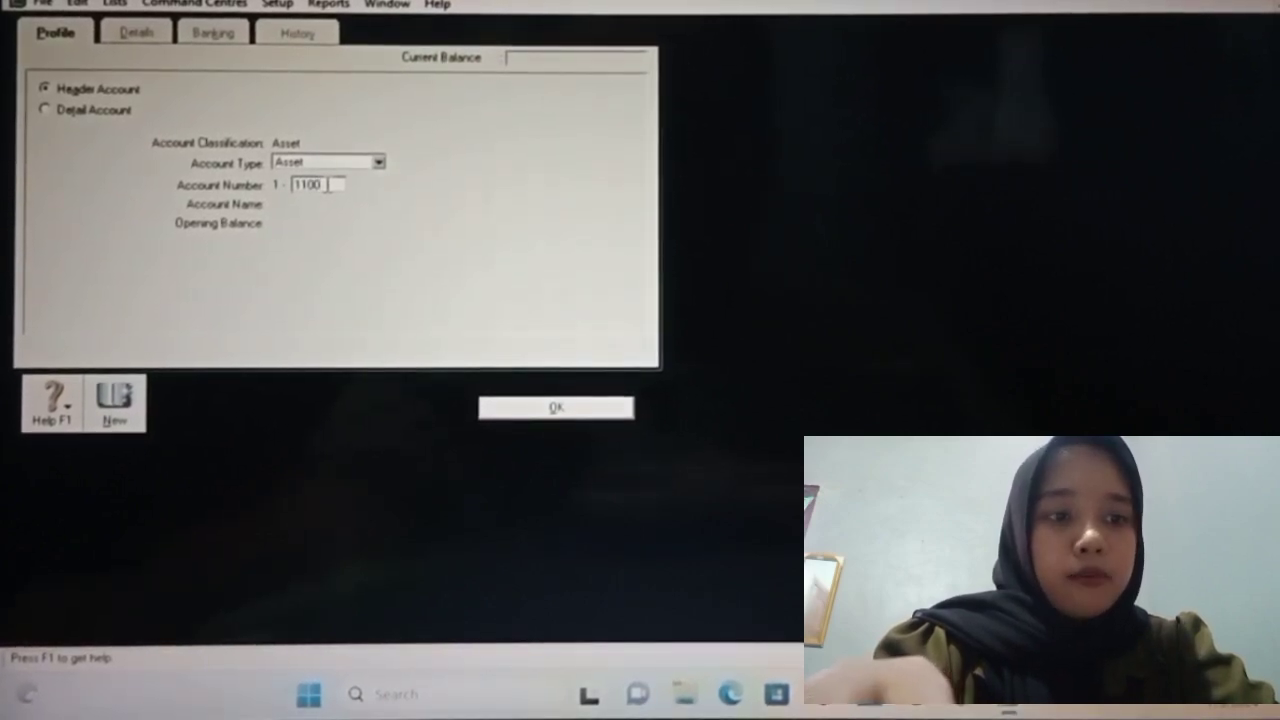
pyautogui.press('Tab')
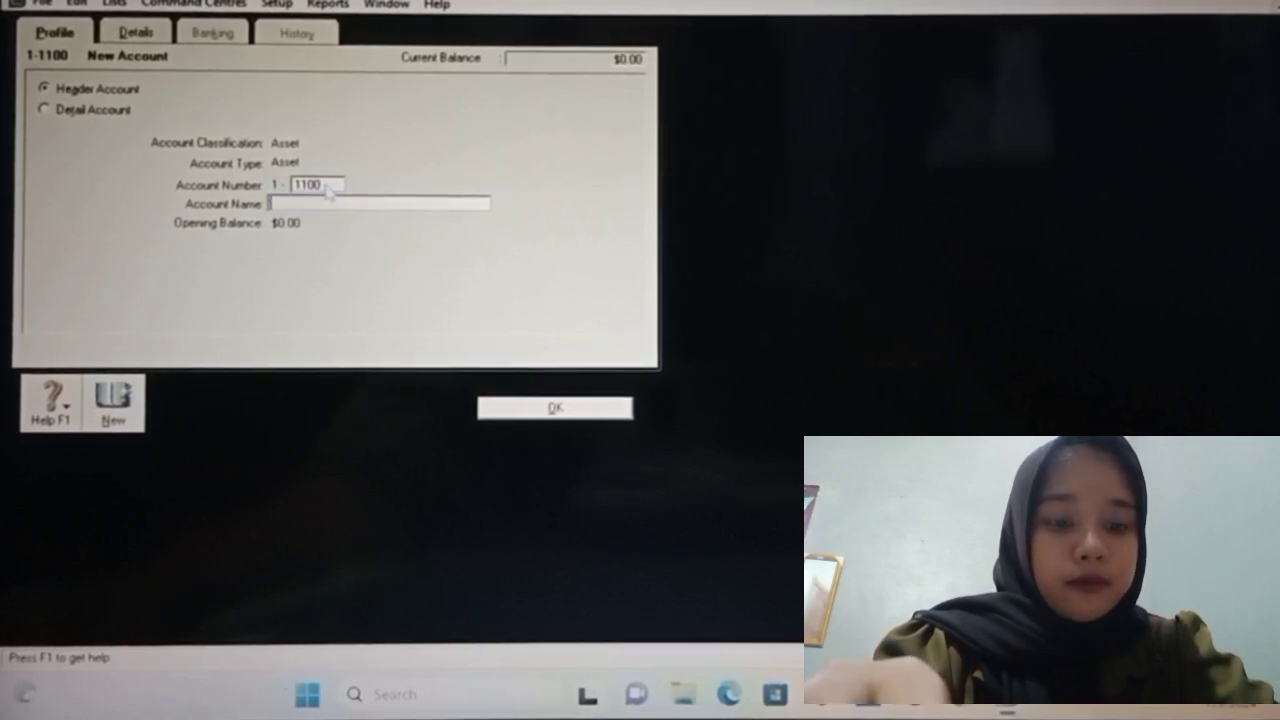
pyautogui.write('cu')
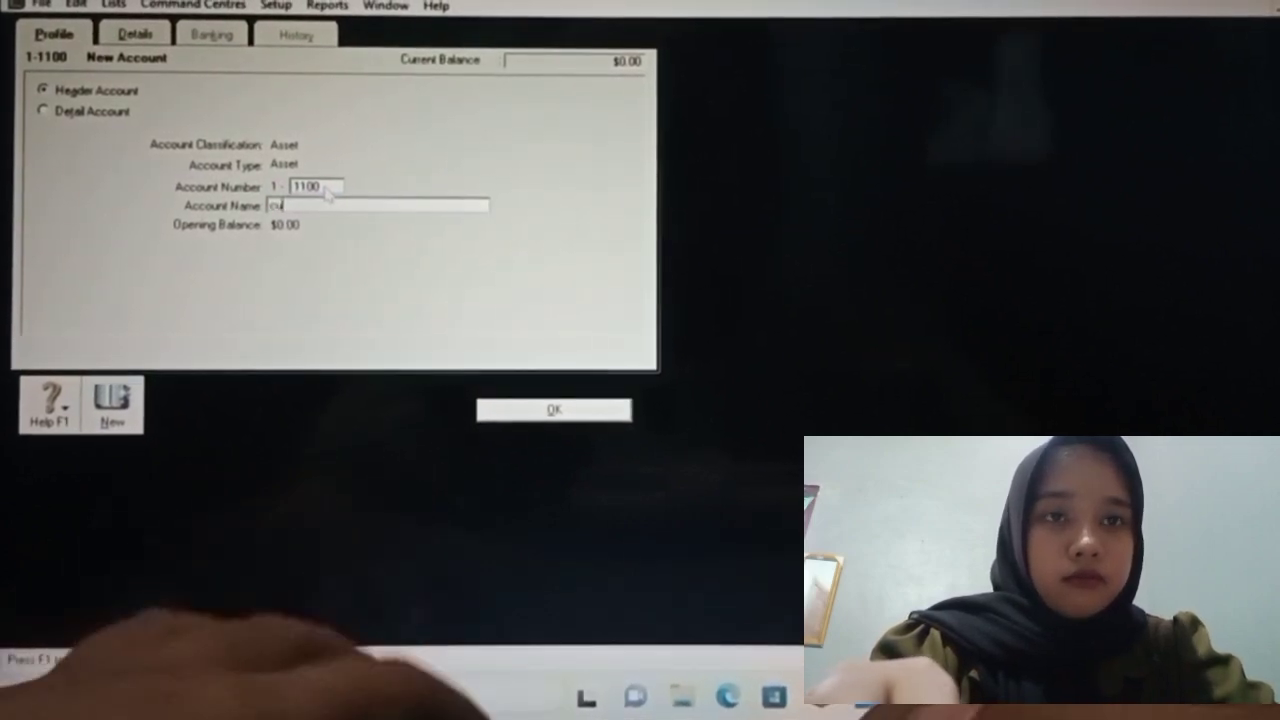
pyautogui.write('rrent')
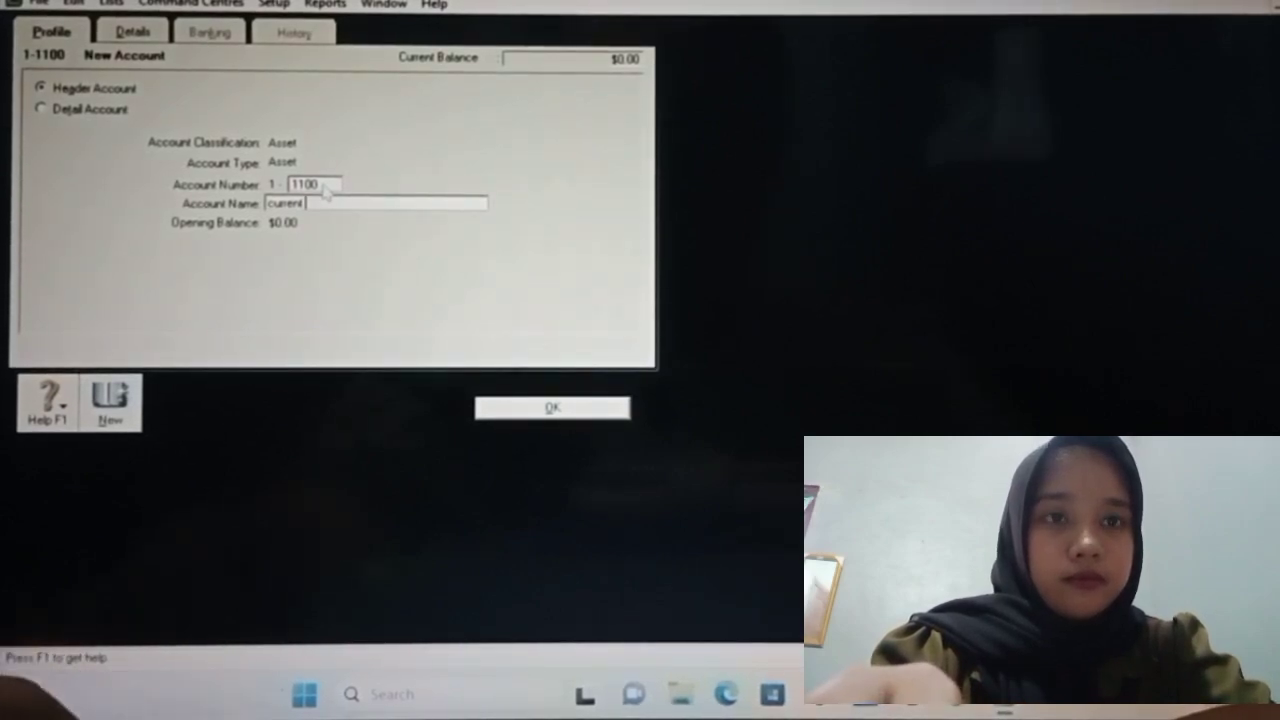
pyautogui.write('ass')
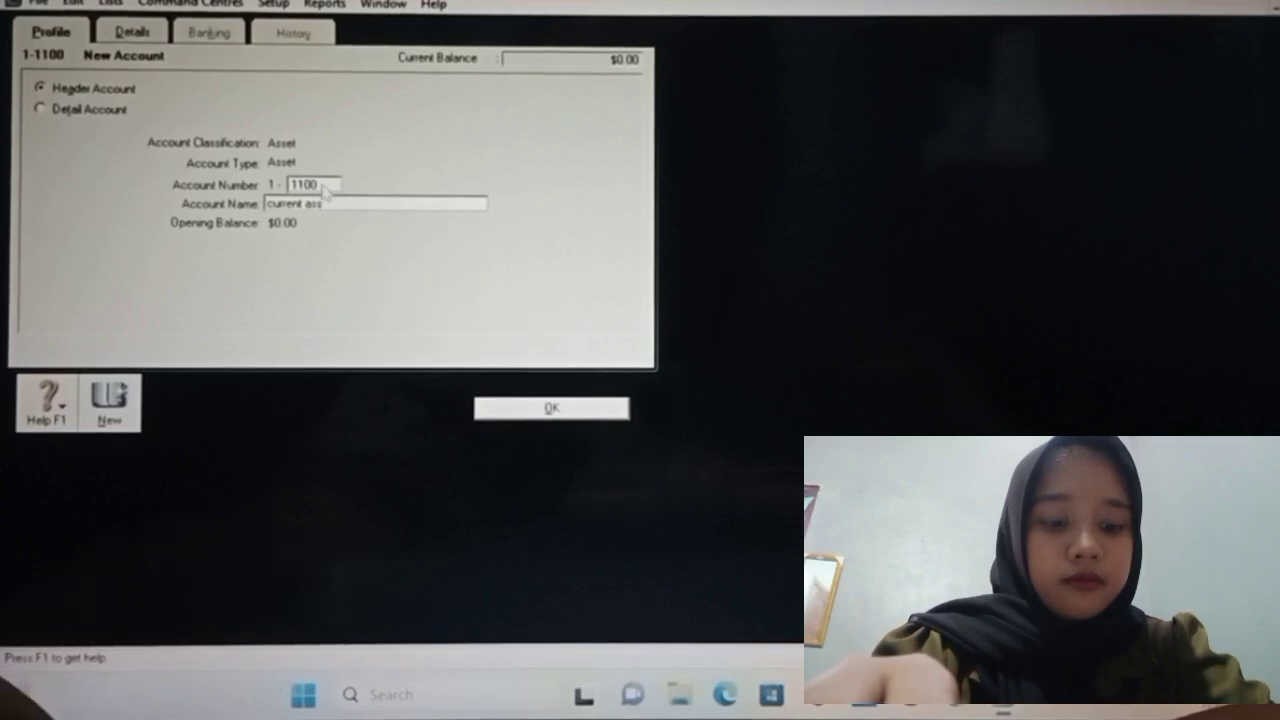
pyautogui.write('et')
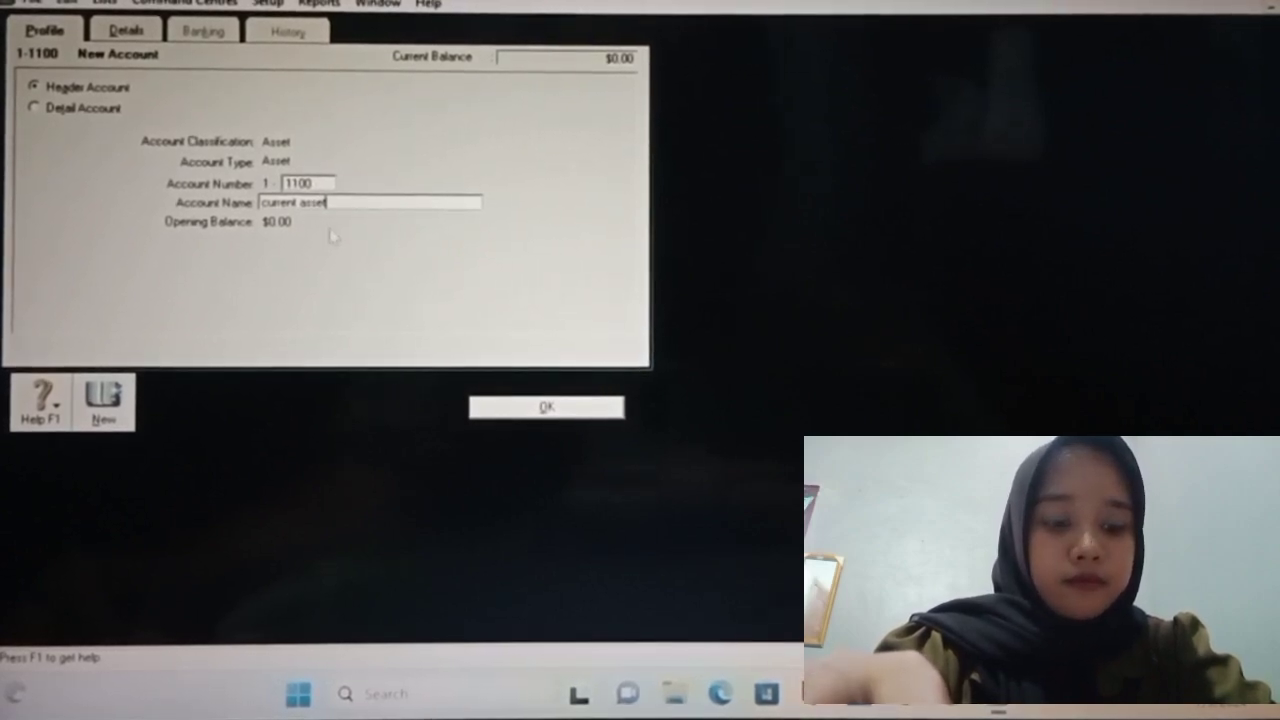
pyautogui.click(542, 407)
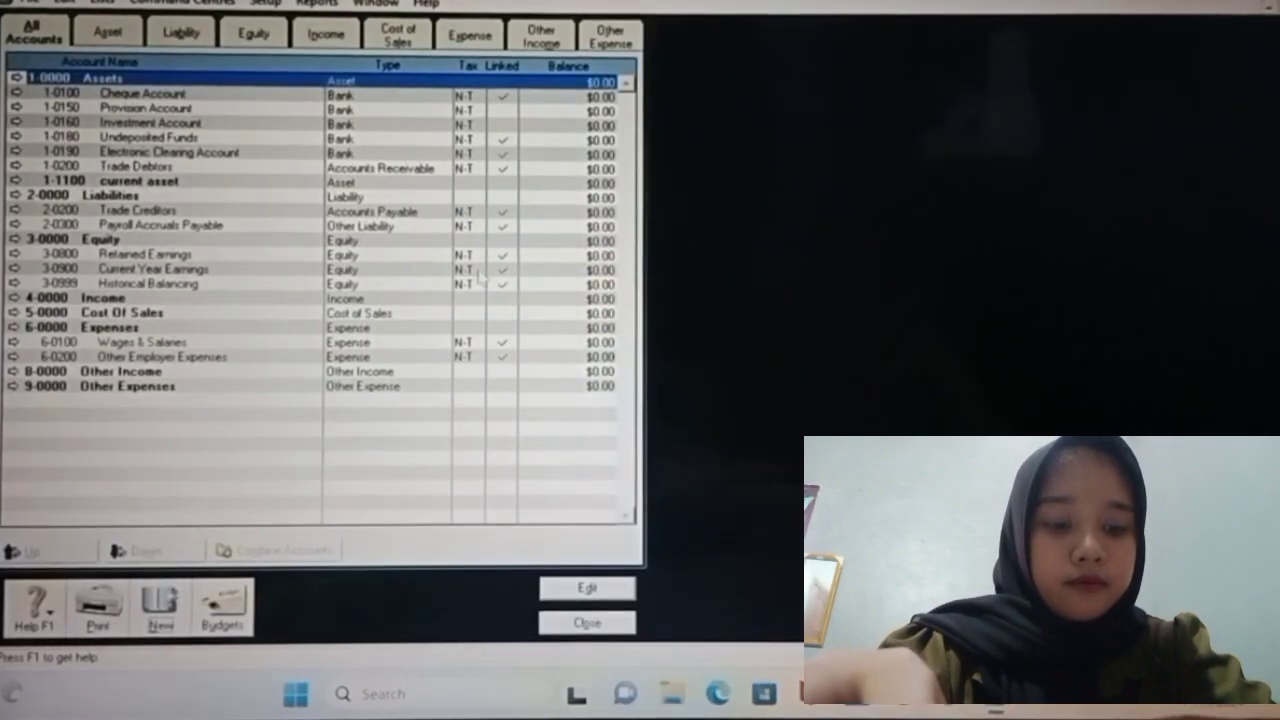
# Step: Close the Accounts List and open Setup > Balances > Account Opening Balances
pyautogui.click(214, 184)
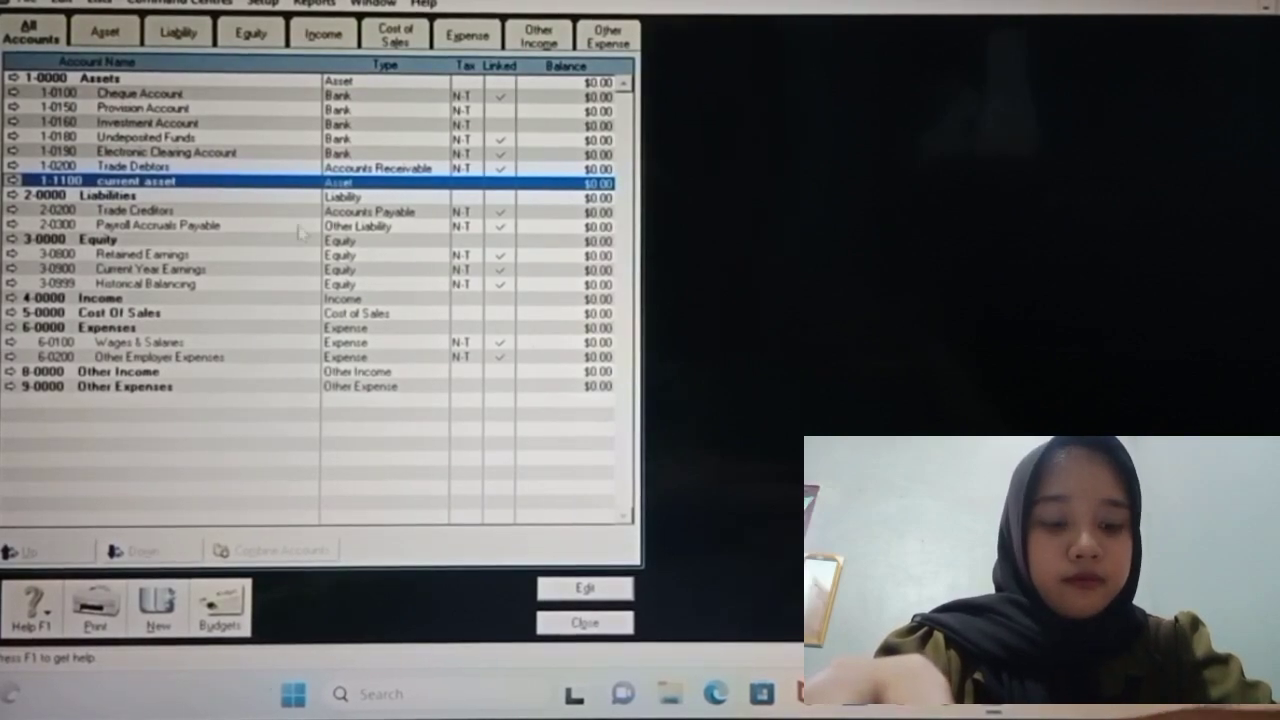
pyautogui.click(590, 631)
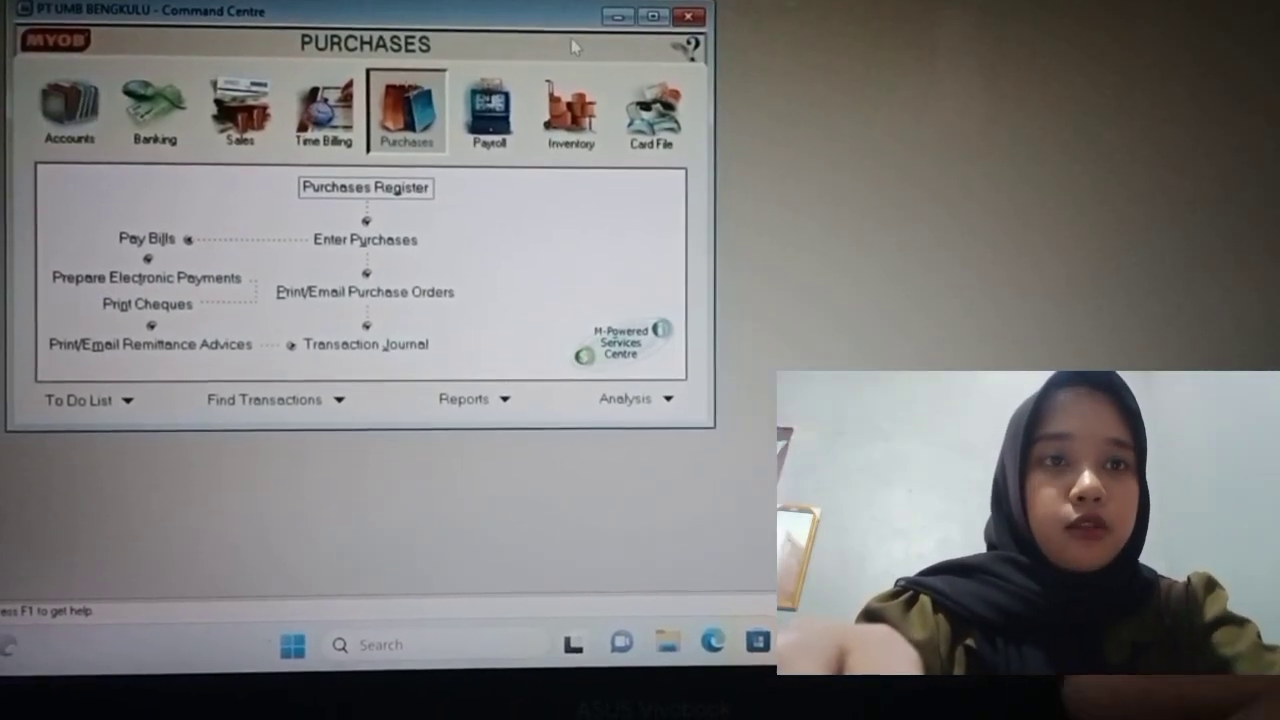
pyautogui.click(228, 1)
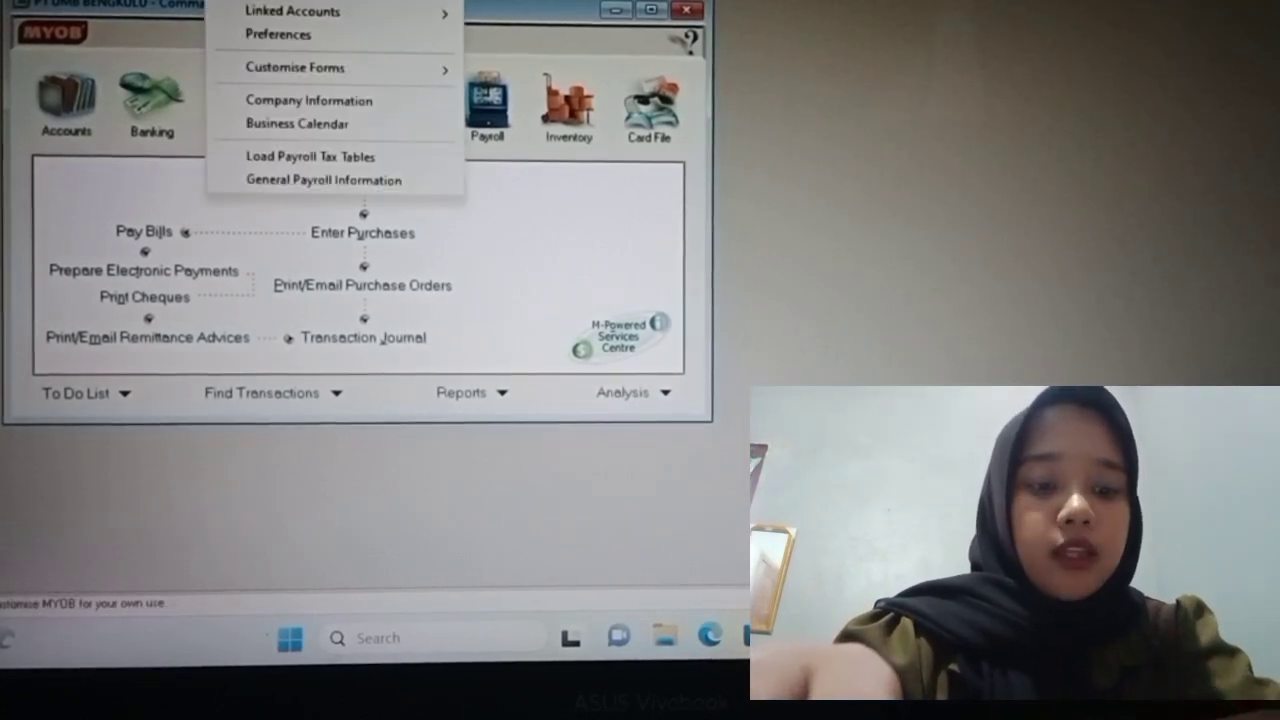
pyautogui.moveTo(275, 1)
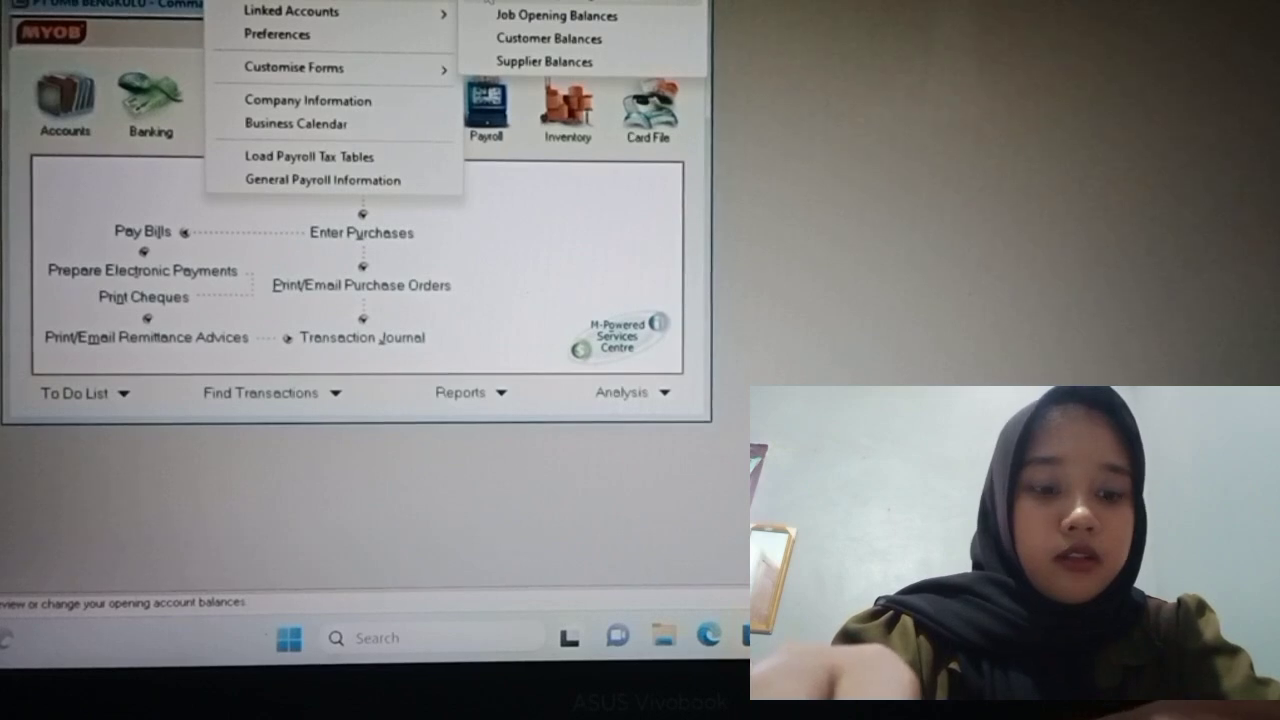
pyautogui.click(487, 1)
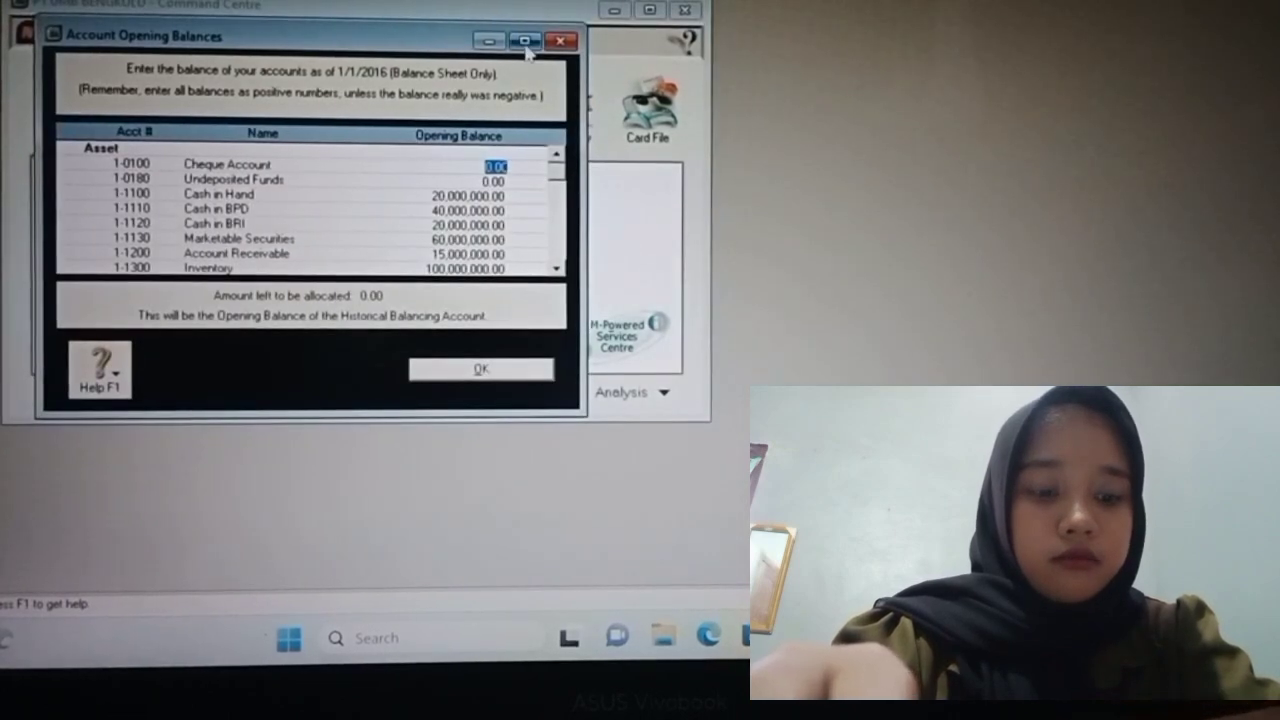
# Step: Enter opening balances Cash in Hand 20,000,000 and Cash in BPD 40,000,000, then confirm
pyautogui.click(525, 41)
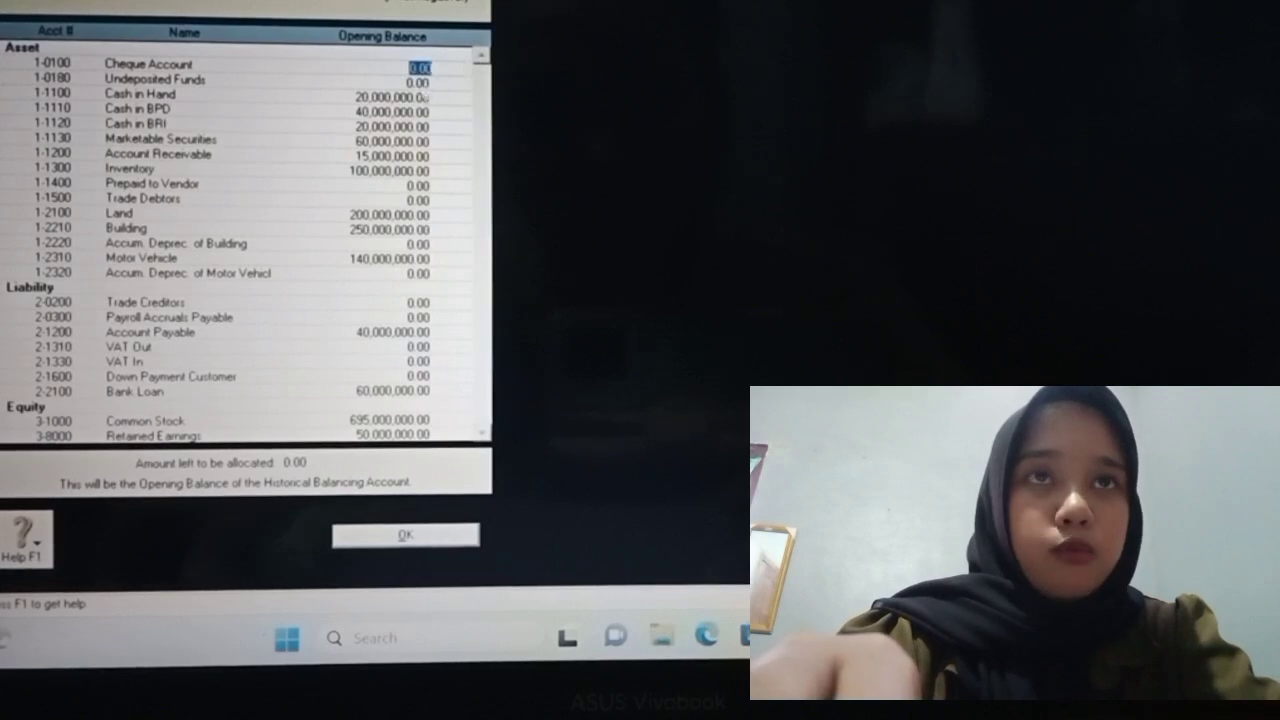
pyautogui.click(410, 97)
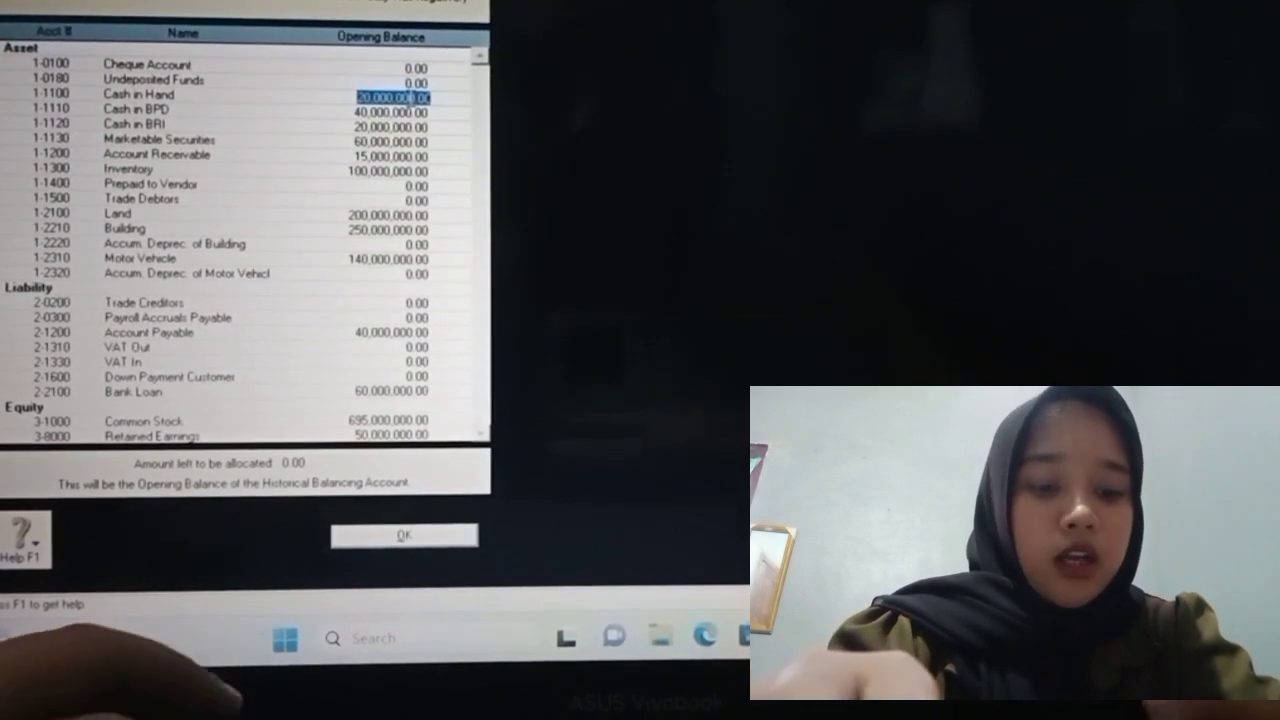
pyautogui.write('20')
pyautogui.write('000000')
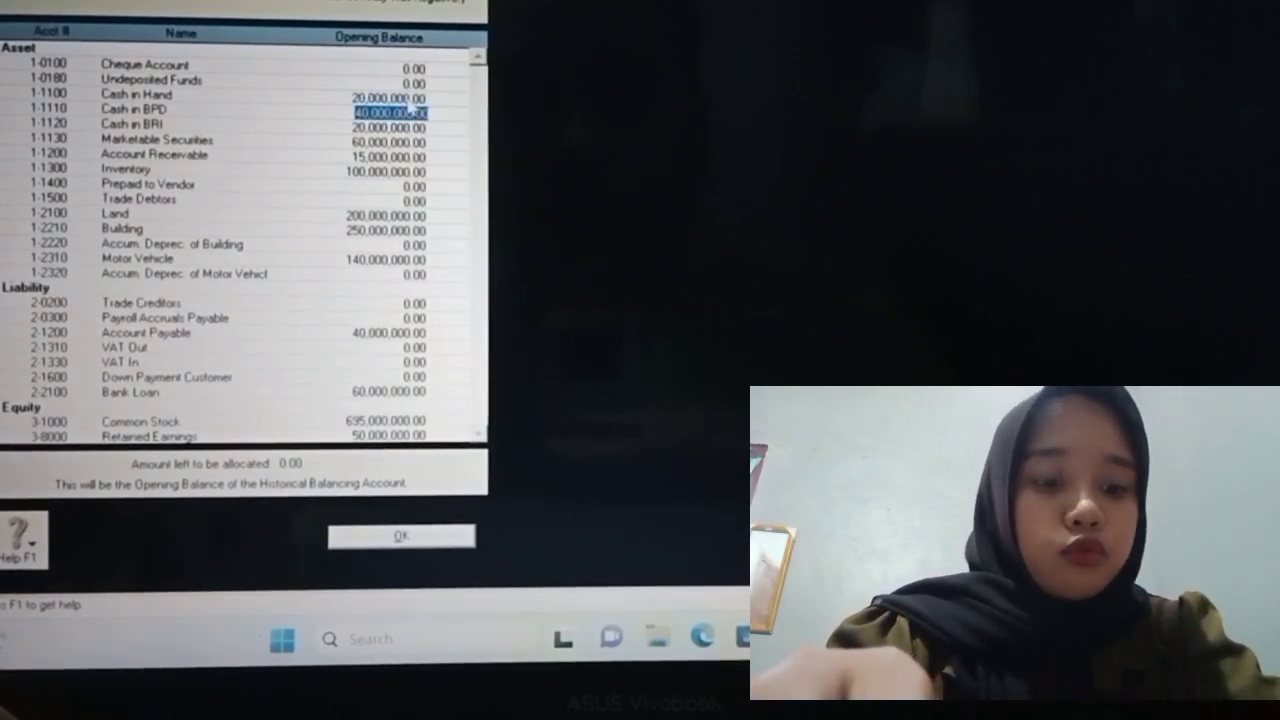
pyautogui.write('4')
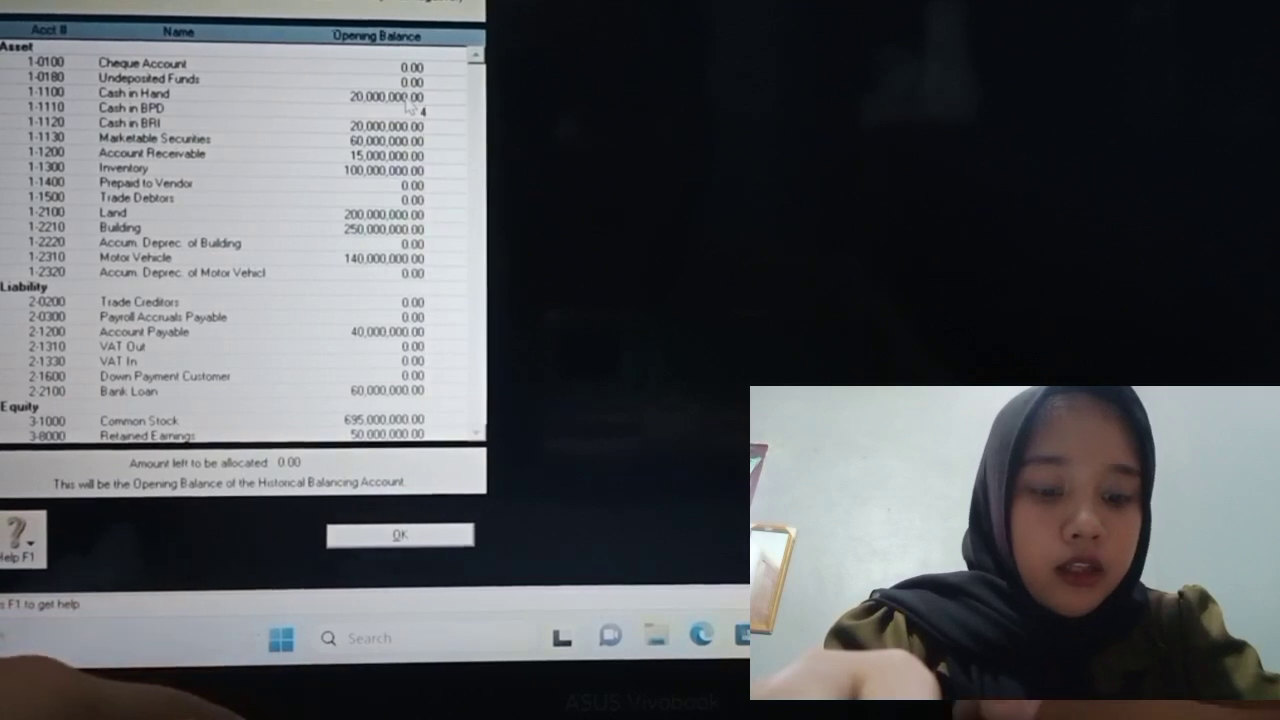
pyautogui.write('0000000')
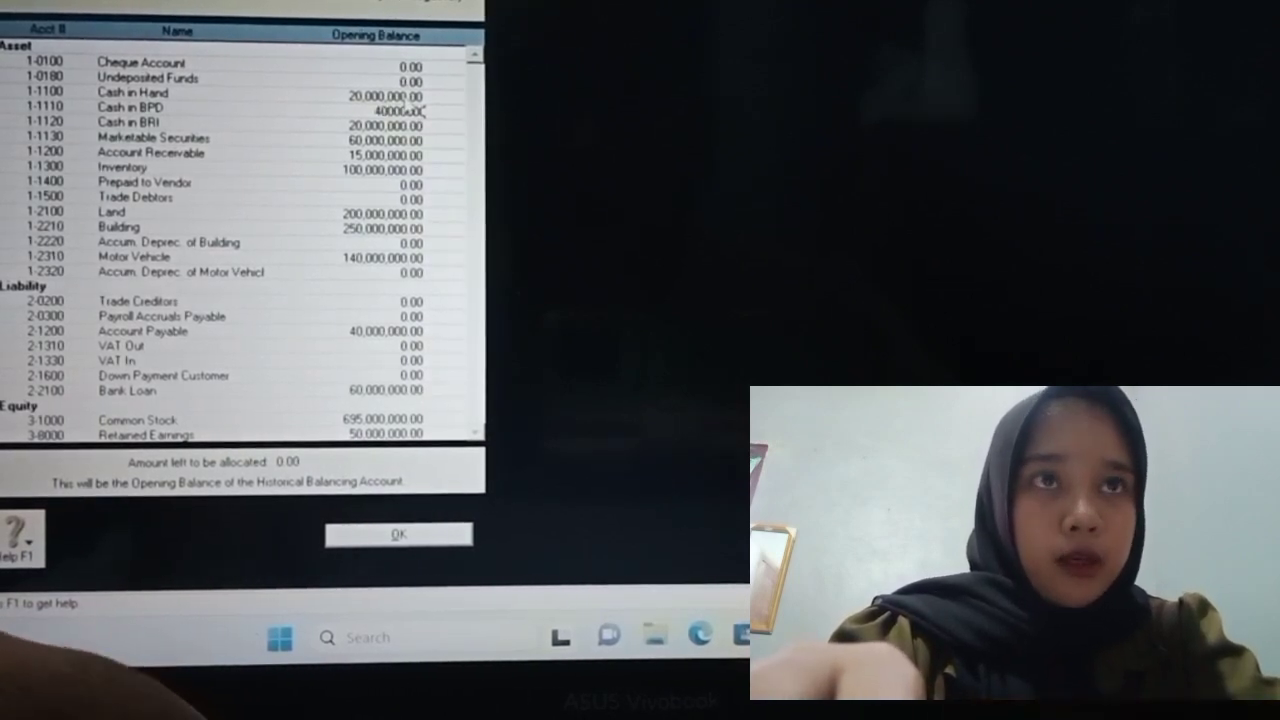
pyautogui.press('Tab')
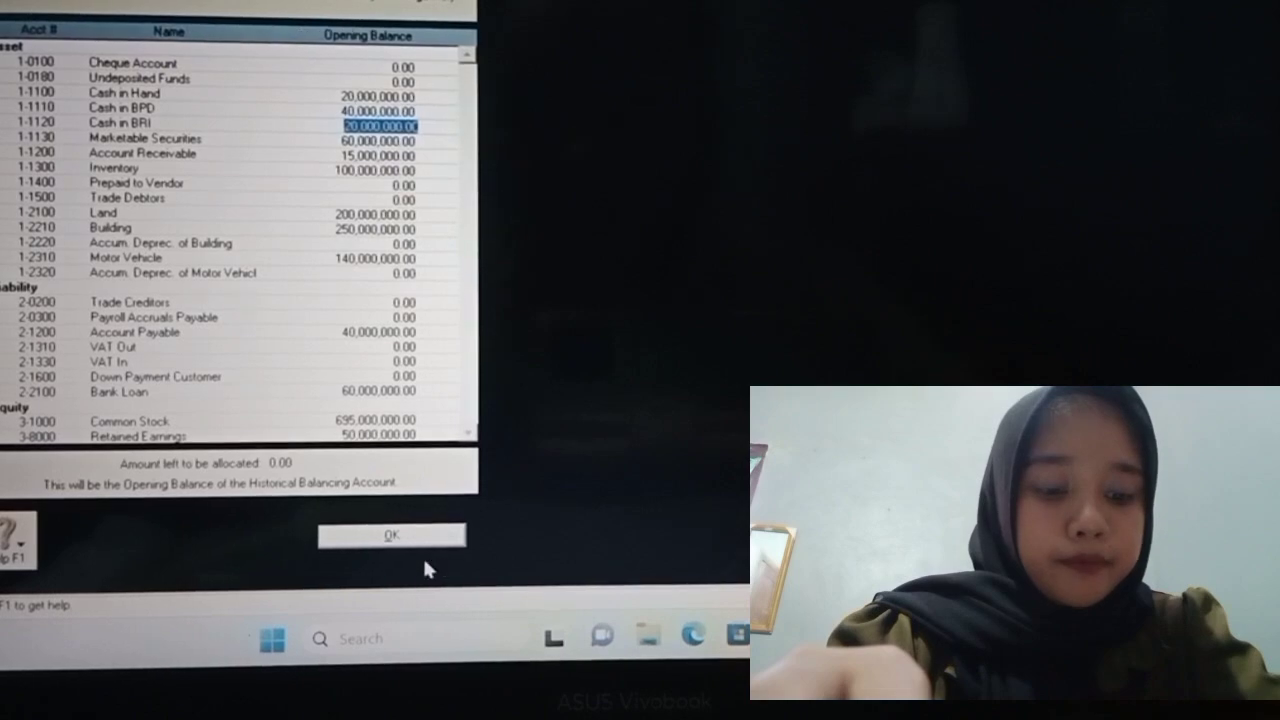
pyautogui.click(407, 538)
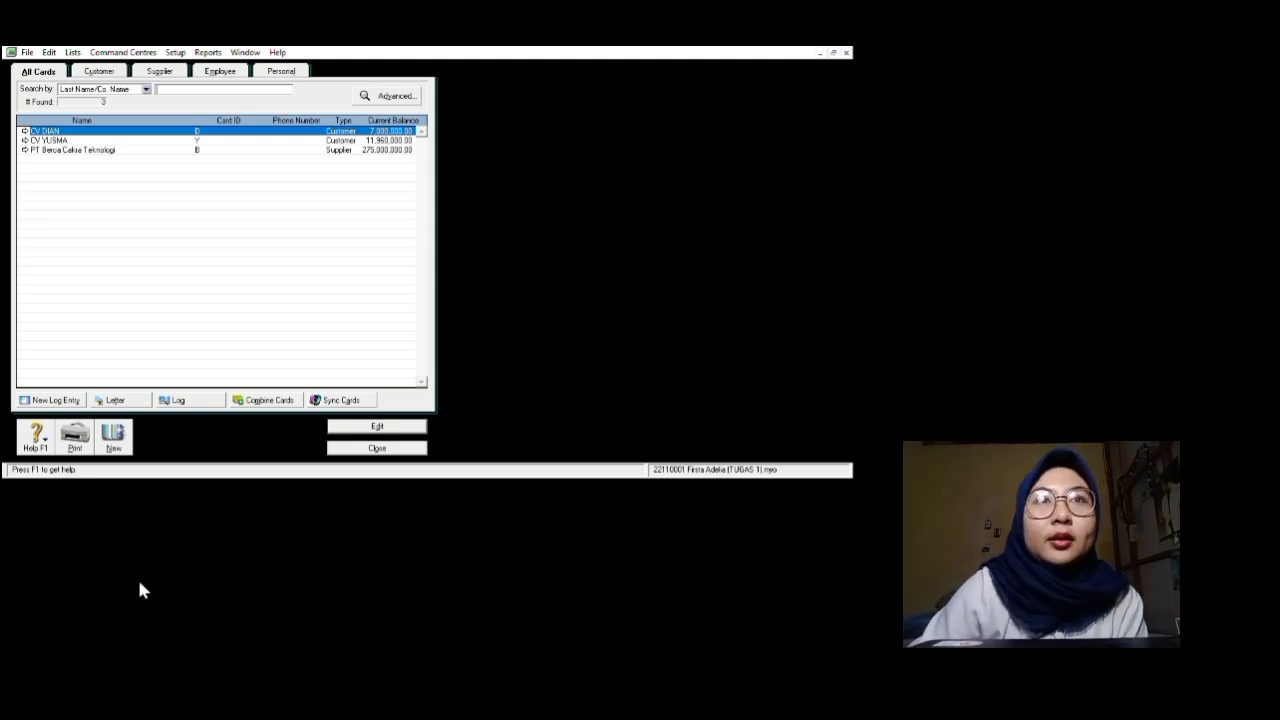
# Step: Open a blank new card form from the Cards List
pyautogui.click(182, 601)
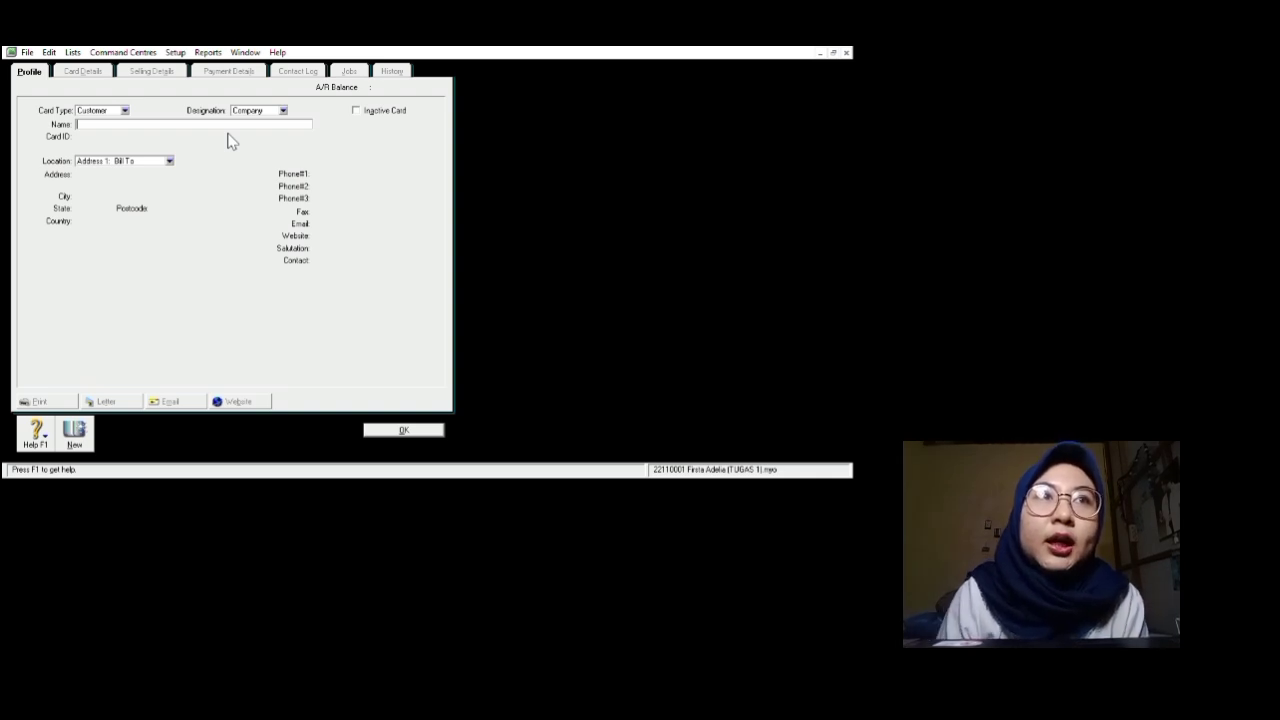
# Step: Change the card type to Supplier and name it PT Berca Cakra Teknologi
pyautogui.hotkey('shift', 'Tab')
pyautogui.click(175, 159)
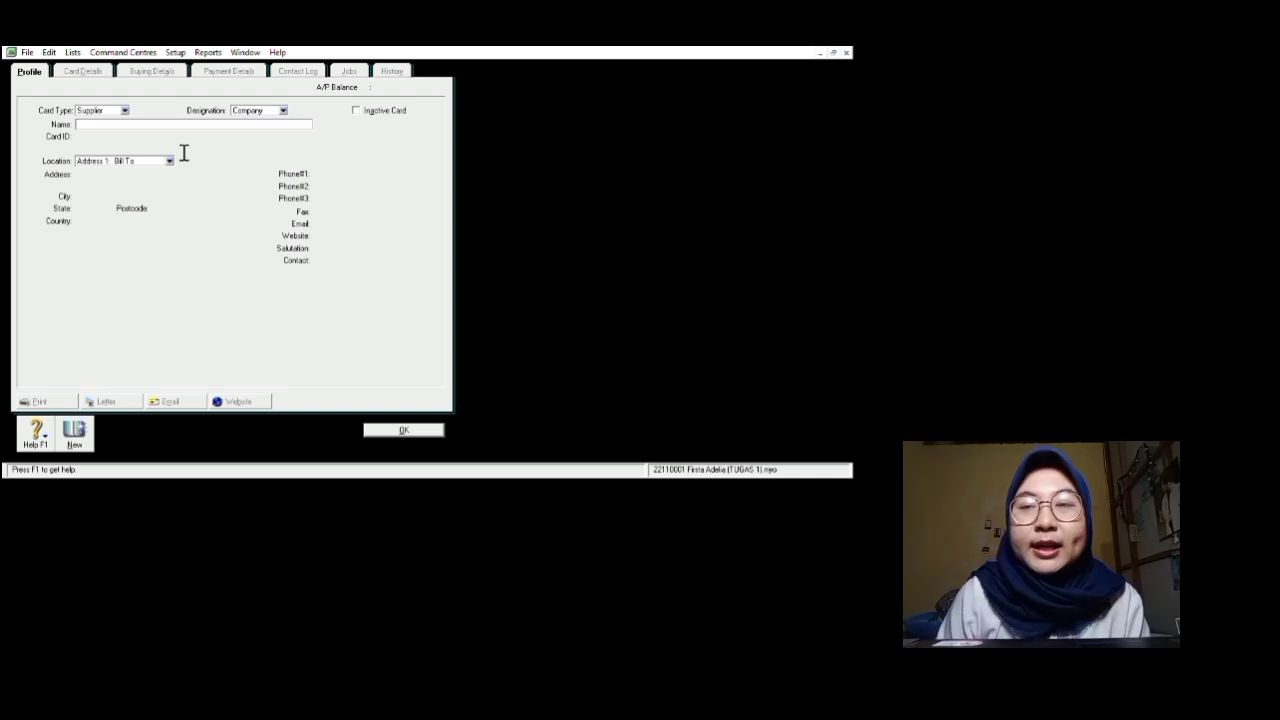
pyautogui.write('Pi')
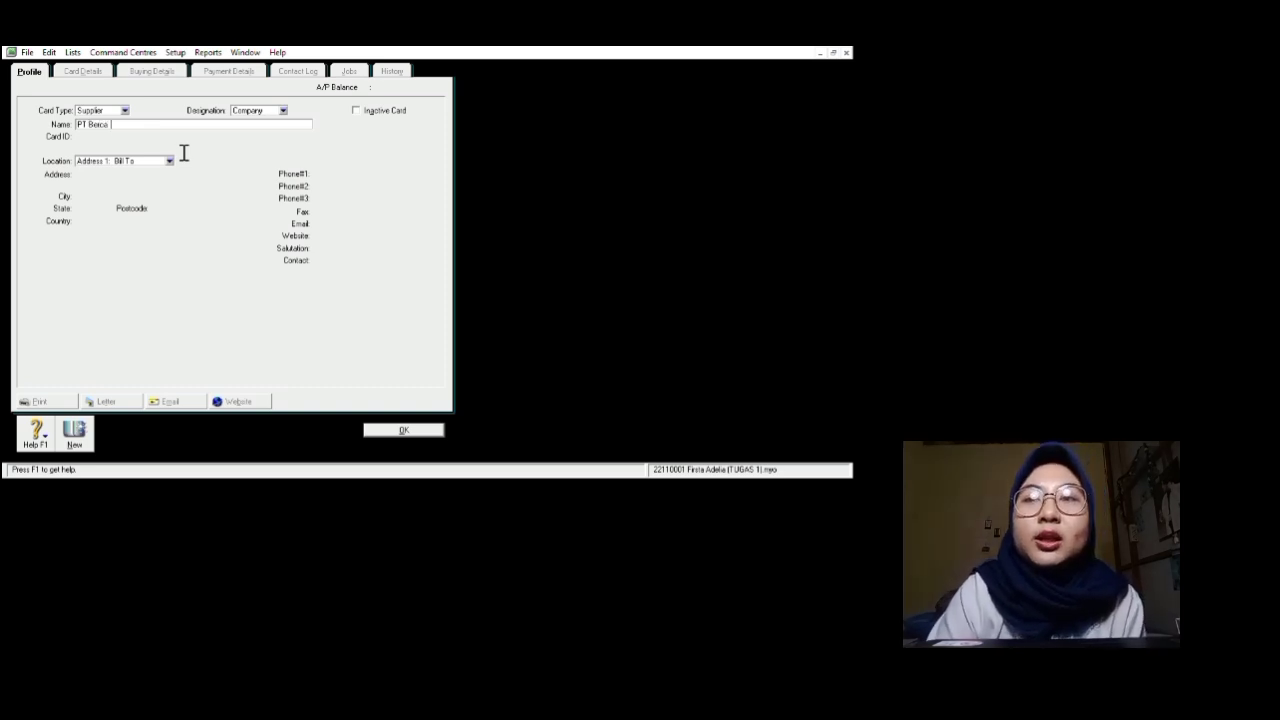
pyautogui.write('Berca Cakr')
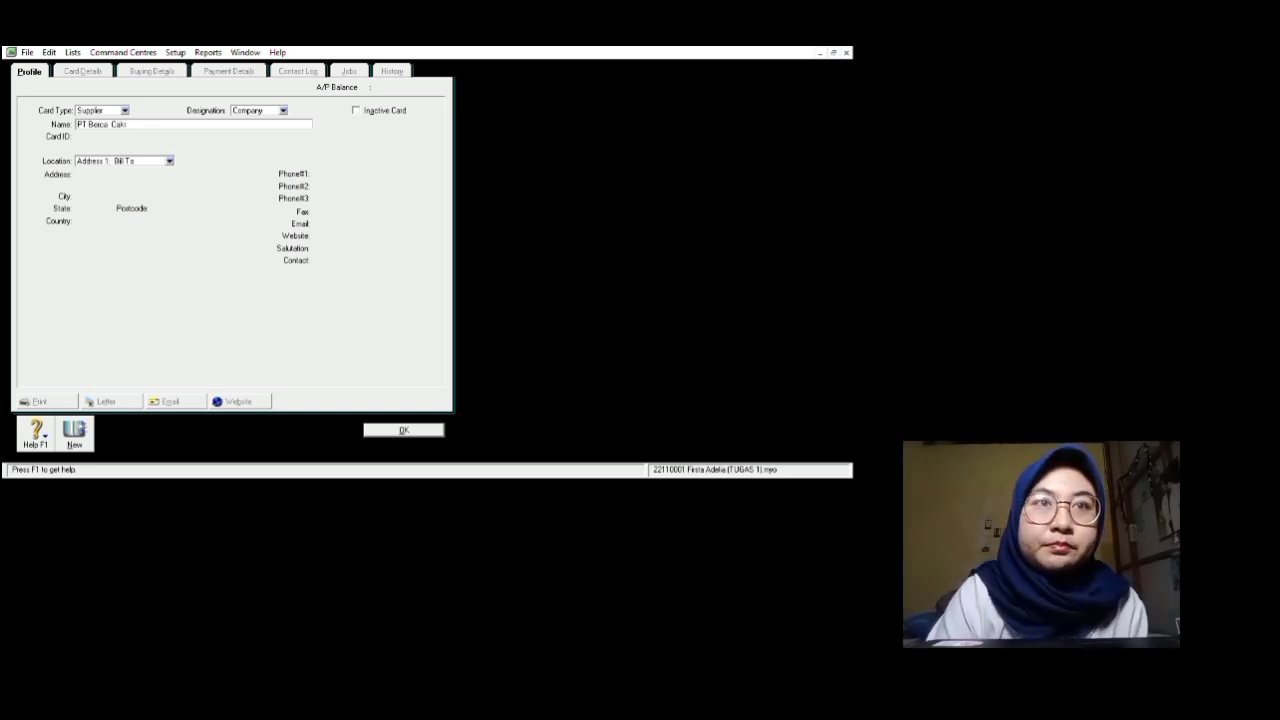
pyautogui.write('a Teknologi')
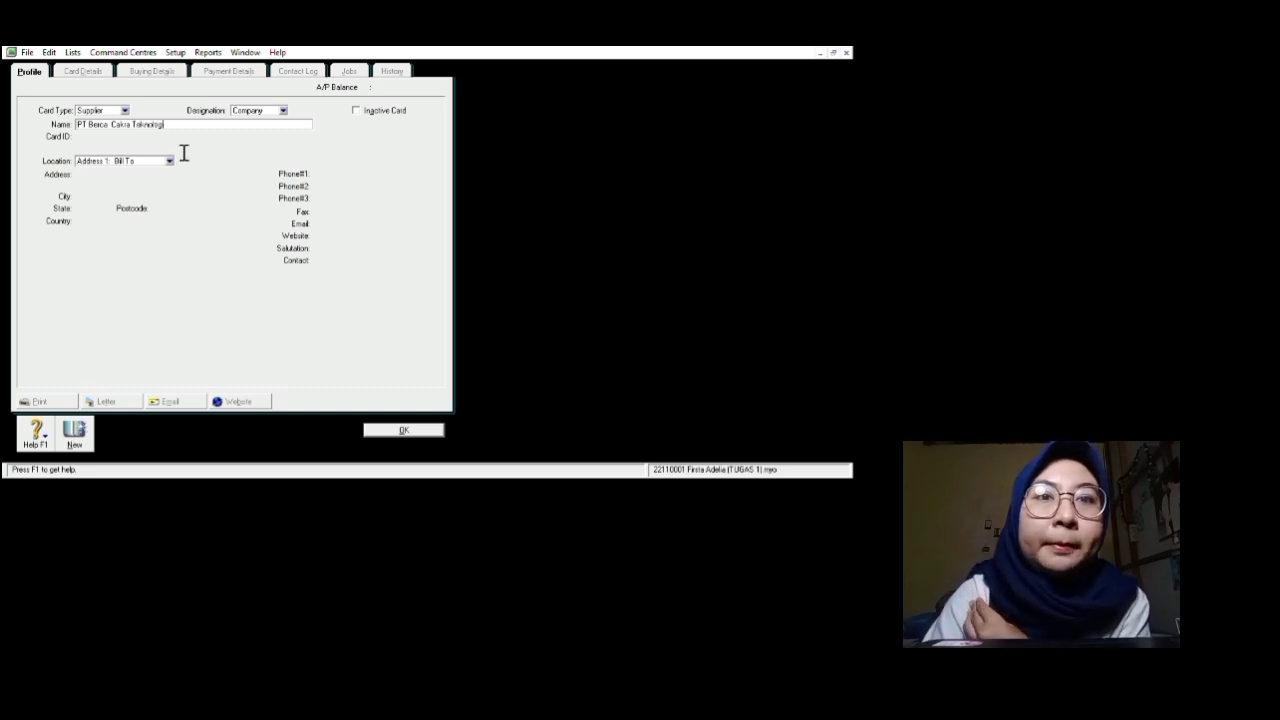
pyautogui.press('Tab')
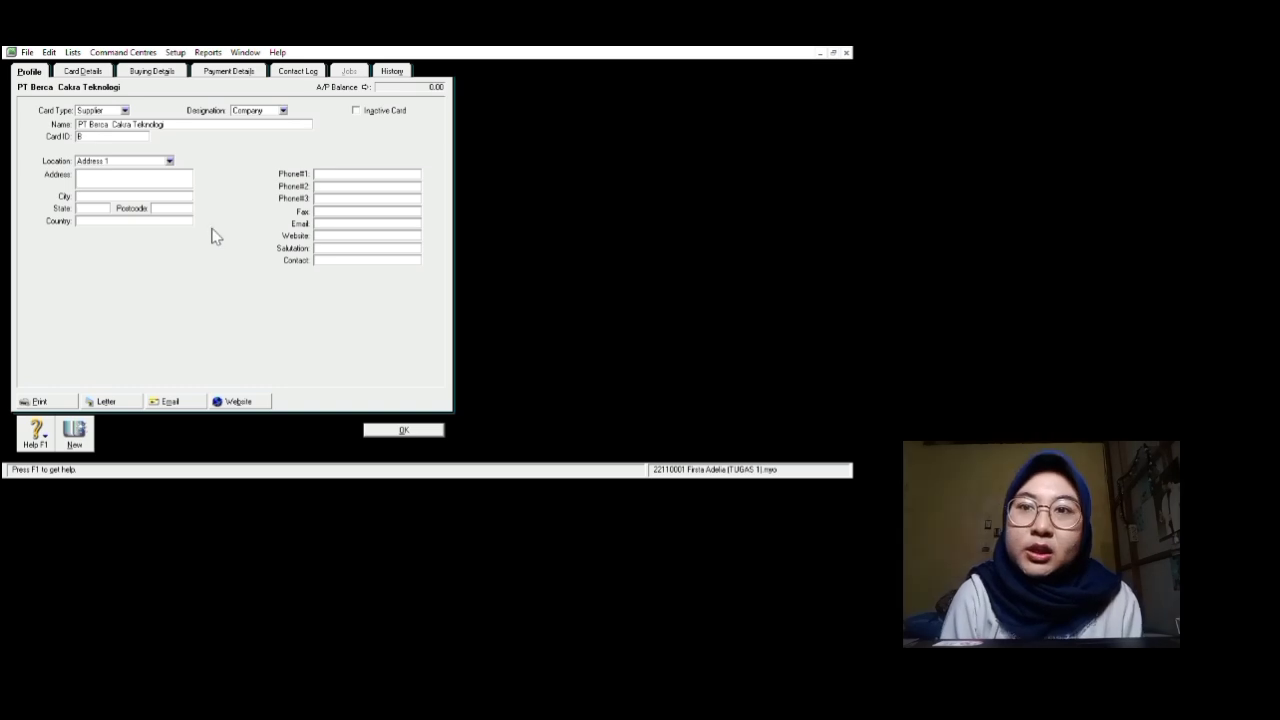
# Step: Give the supplier card ID BE and enter its street address
pyautogui.click(770, 307)
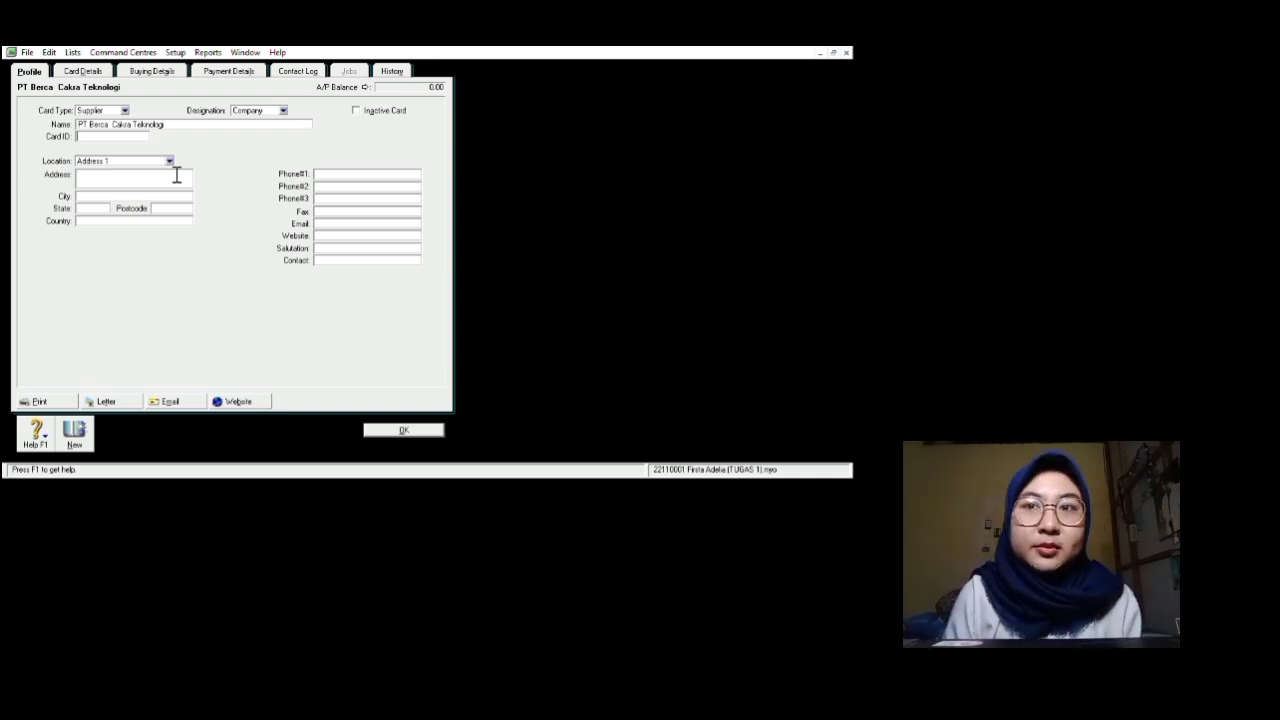
pyautogui.write('BE')
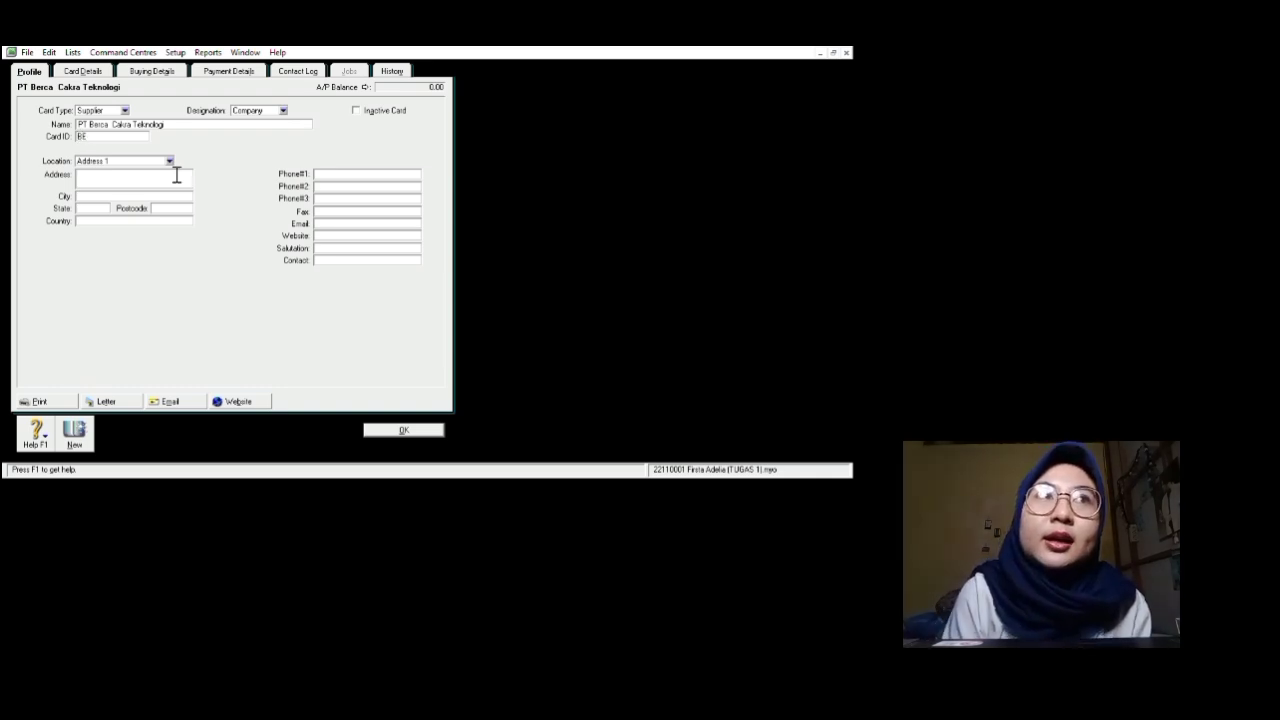
pyautogui.press('Tab')
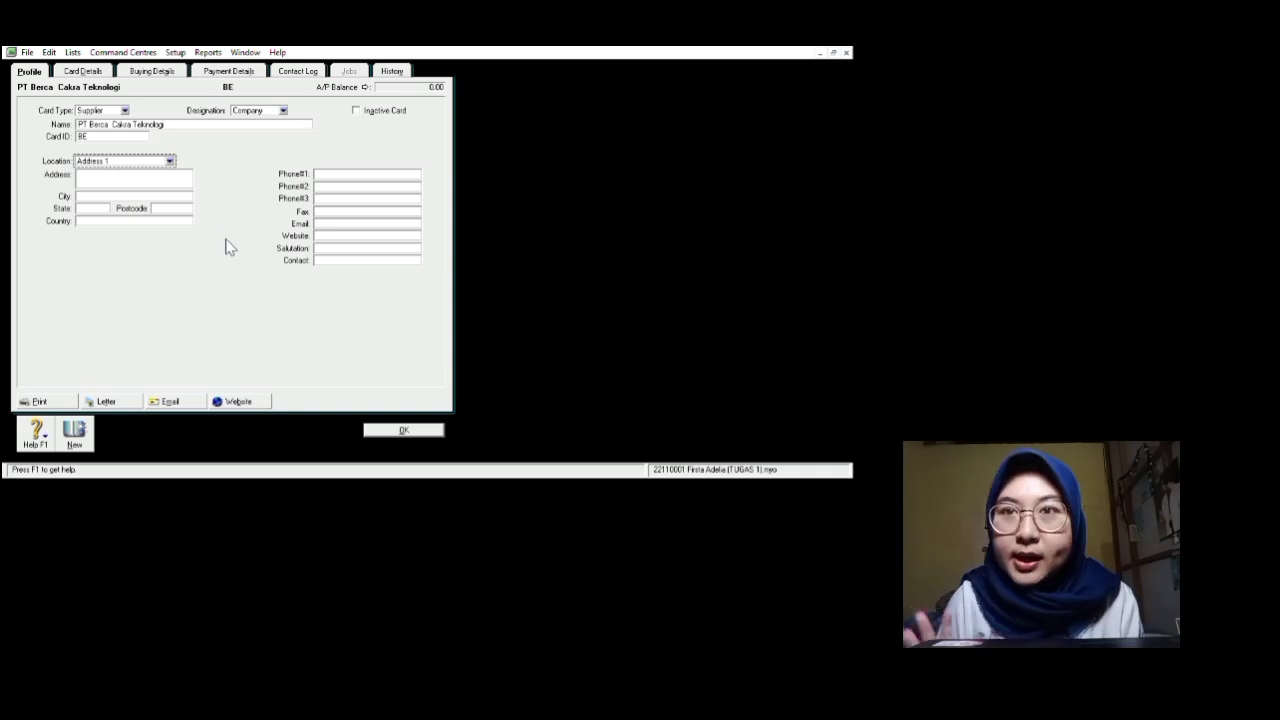
pyautogui.press('Tab')
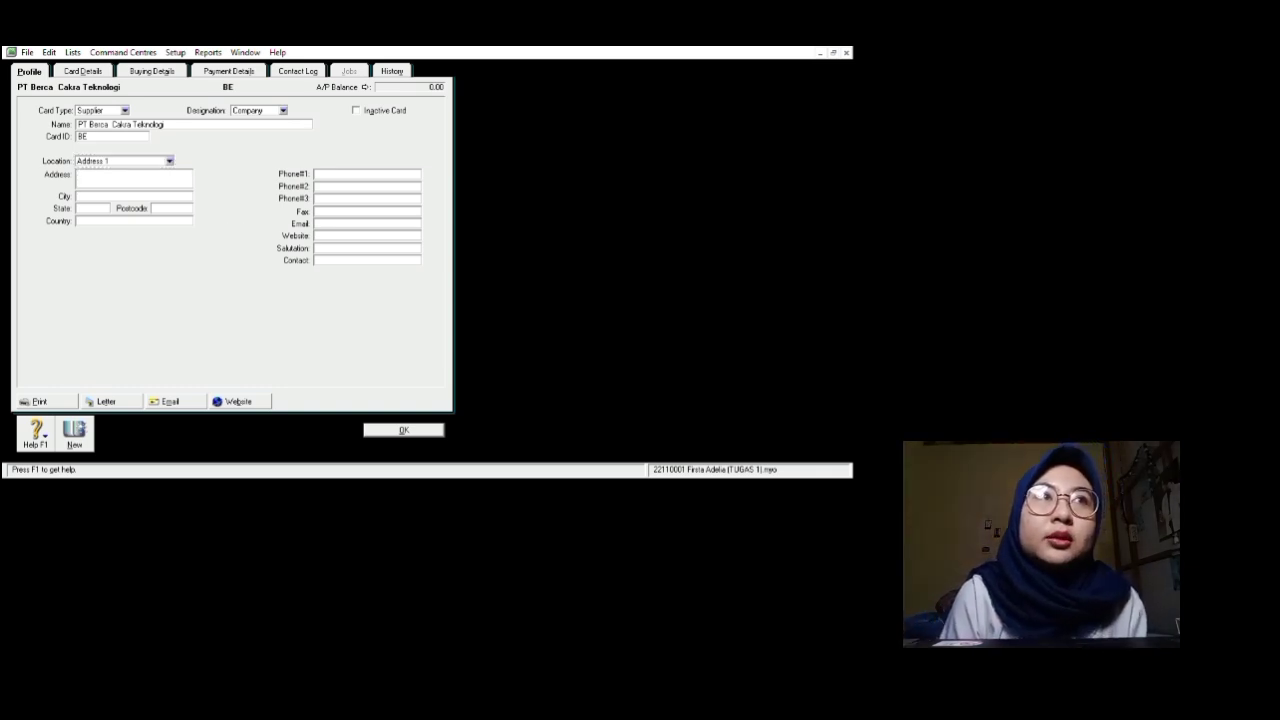
pyautogui.write('Jln. Tanah b')
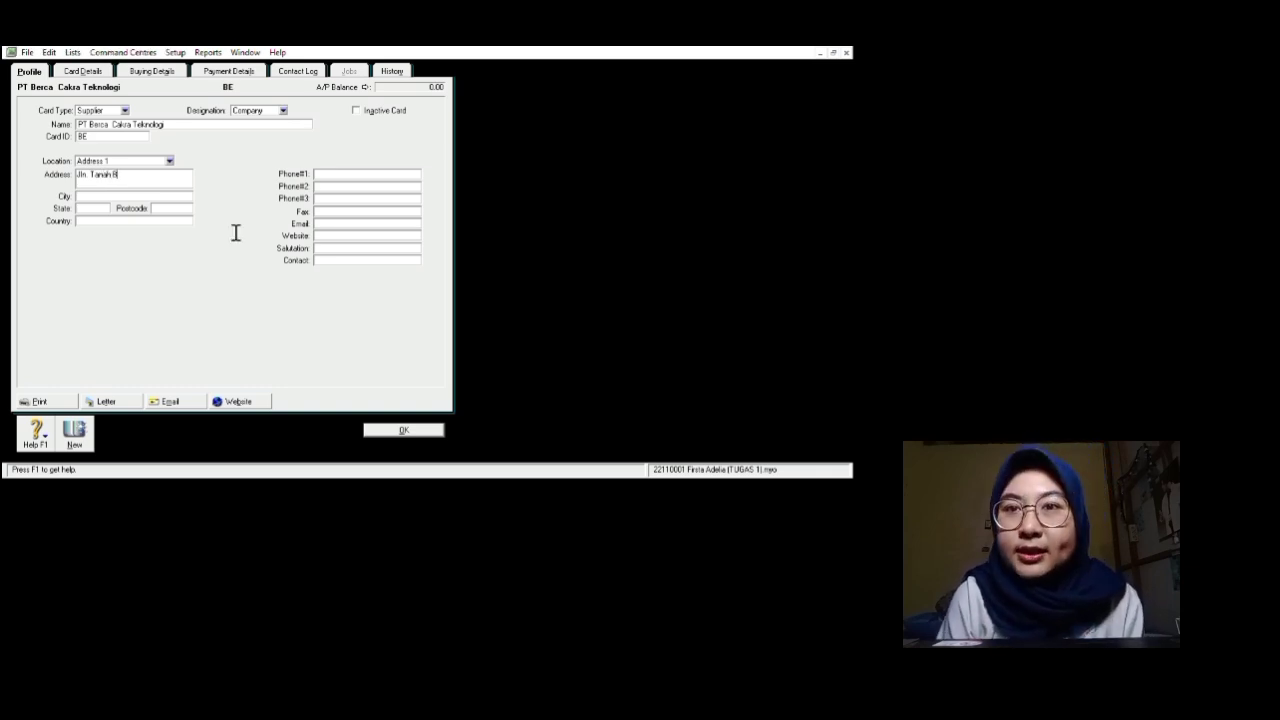
pyautogui.write('bang')
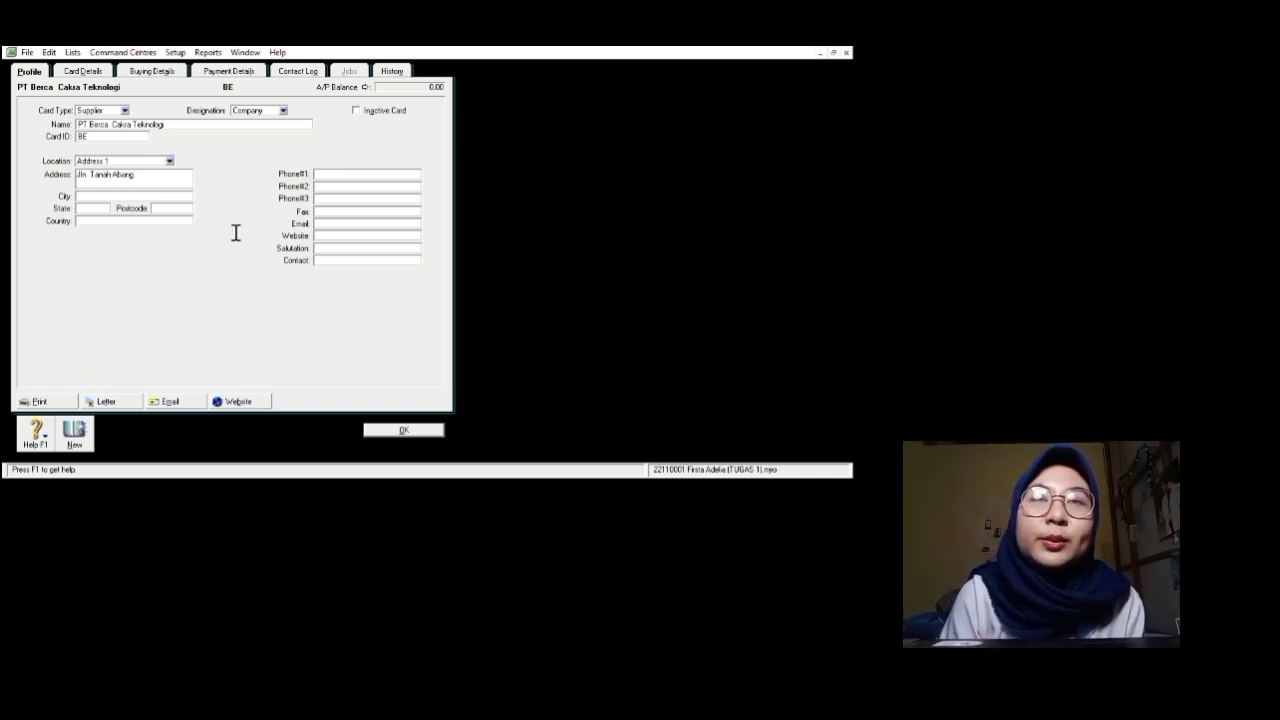
pyautogui.write(', Jakarta')
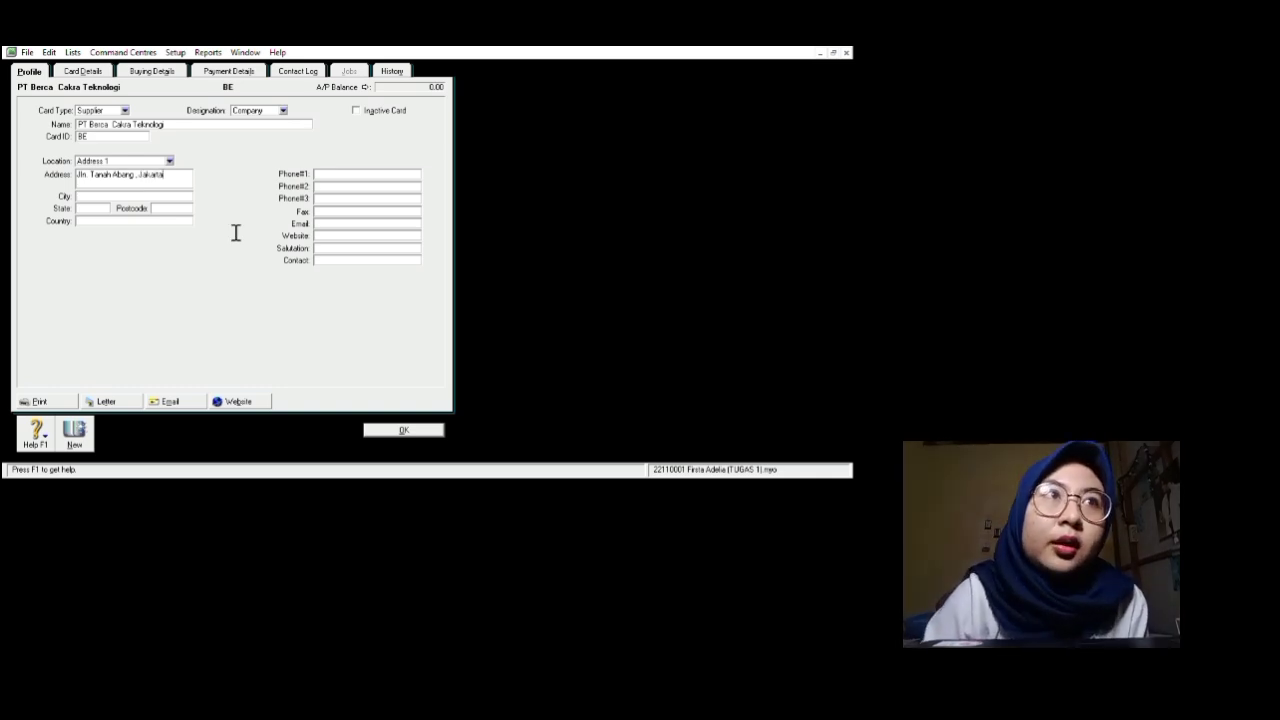
pyautogui.press('BackSpace')
pyautogui.press('BackSpace')
pyautogui.press('BackSpace')
pyautogui.press('BackSpace')
pyautogui.press('BackSpace')
pyautogui.press('BackSpace')
pyautogui.press('BackSpace')
pyautogui.press('BackSpace')
pyautogui.press('BackSpace')
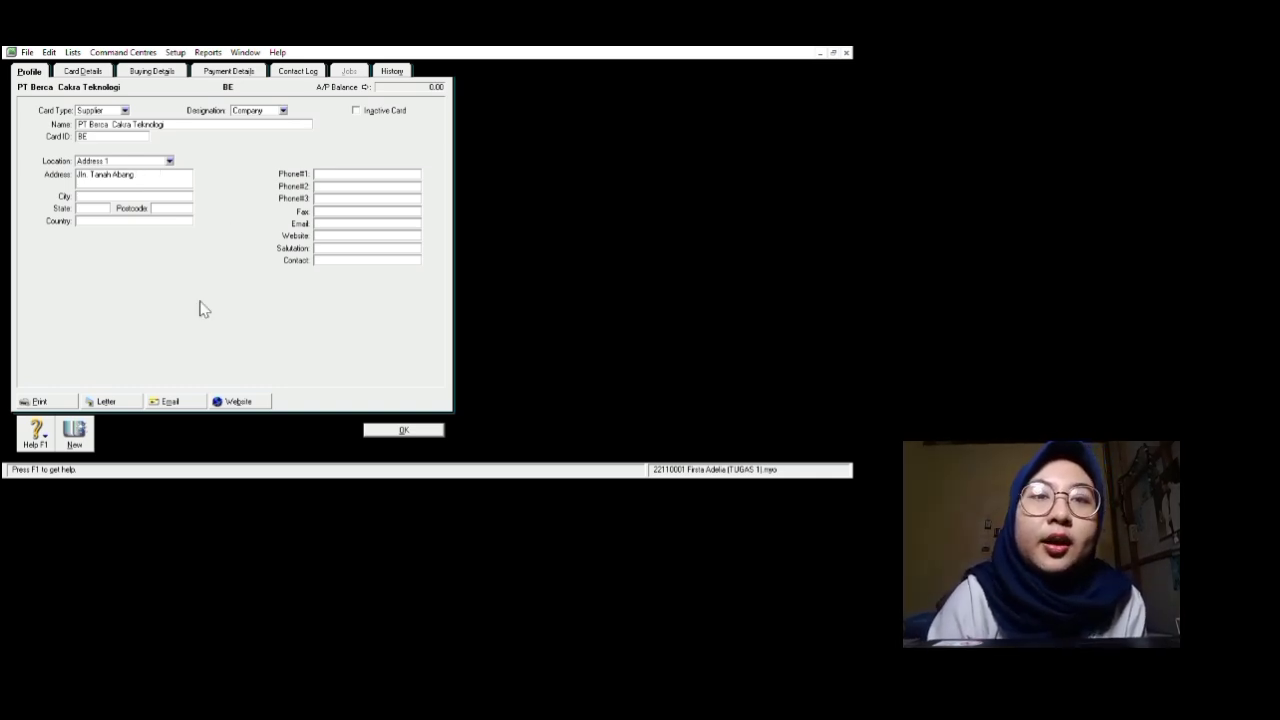
# Step: Fill in city Jakarta, the postcode, phone number and contact person, then view Buying Details
pyautogui.press('Tab')
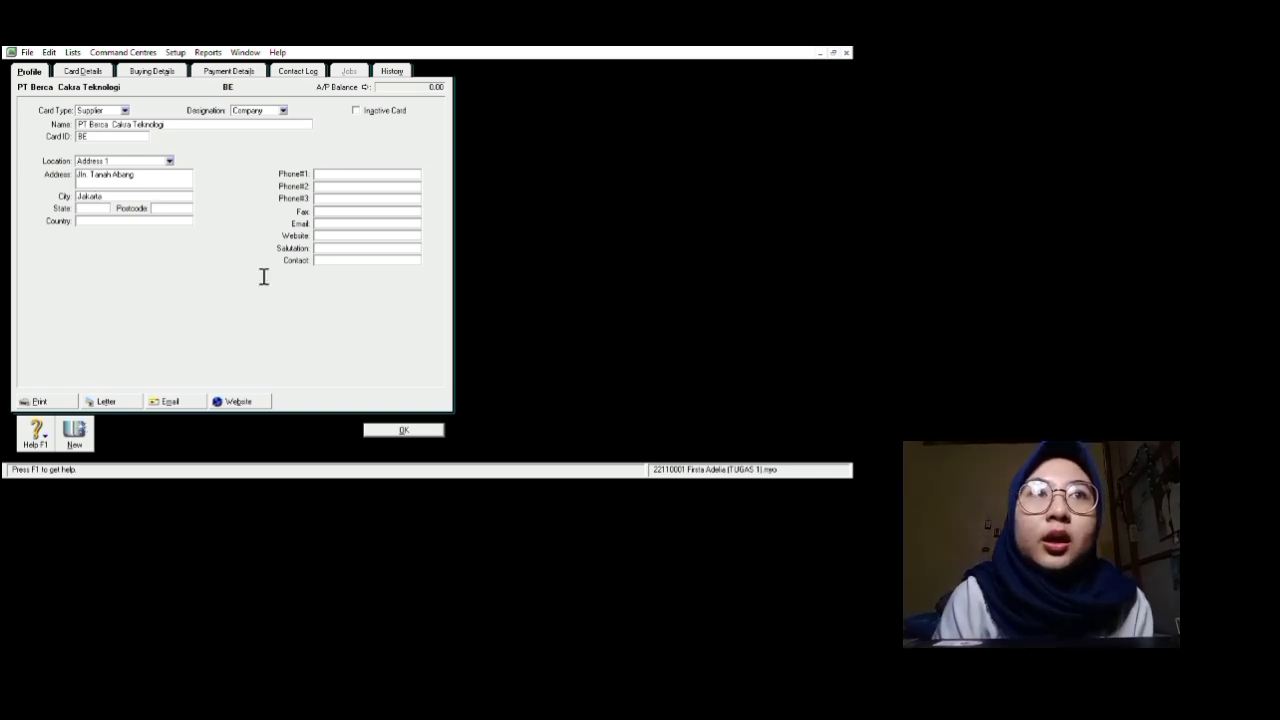
pyautogui.press('Tab')
pyautogui.press('Tab')
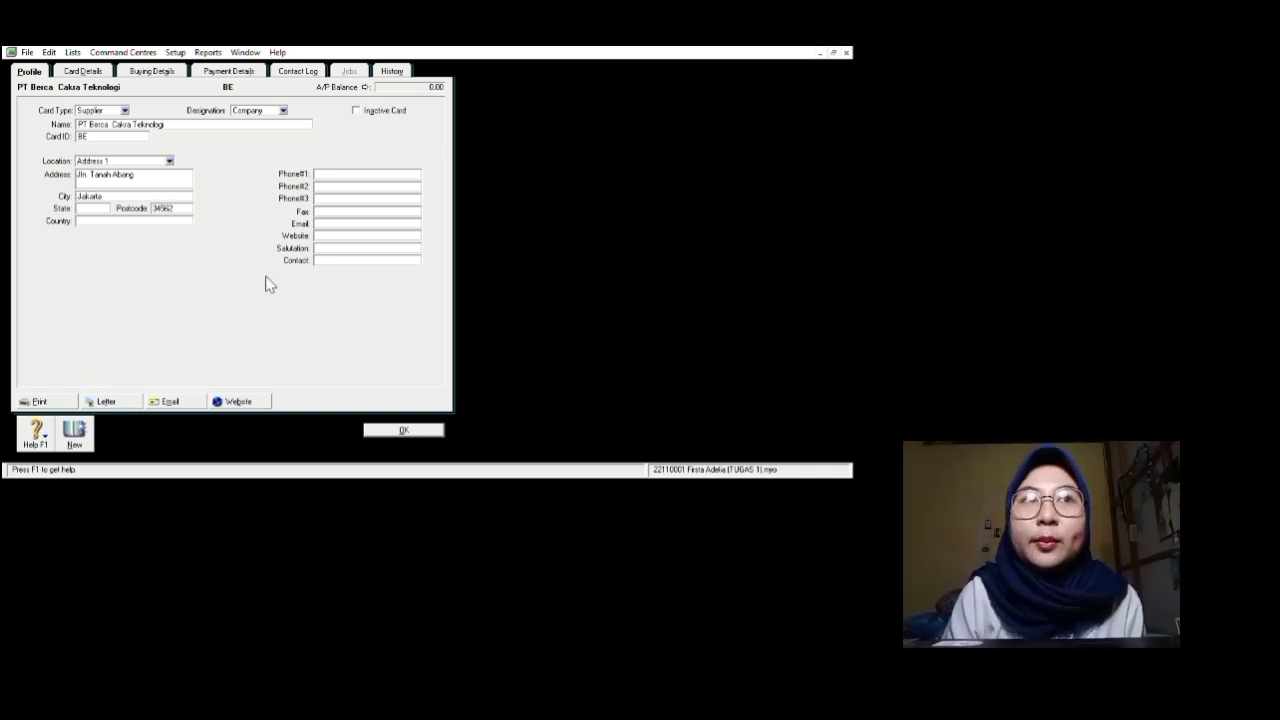
pyautogui.press('Tab')
pyautogui.press('Tab')
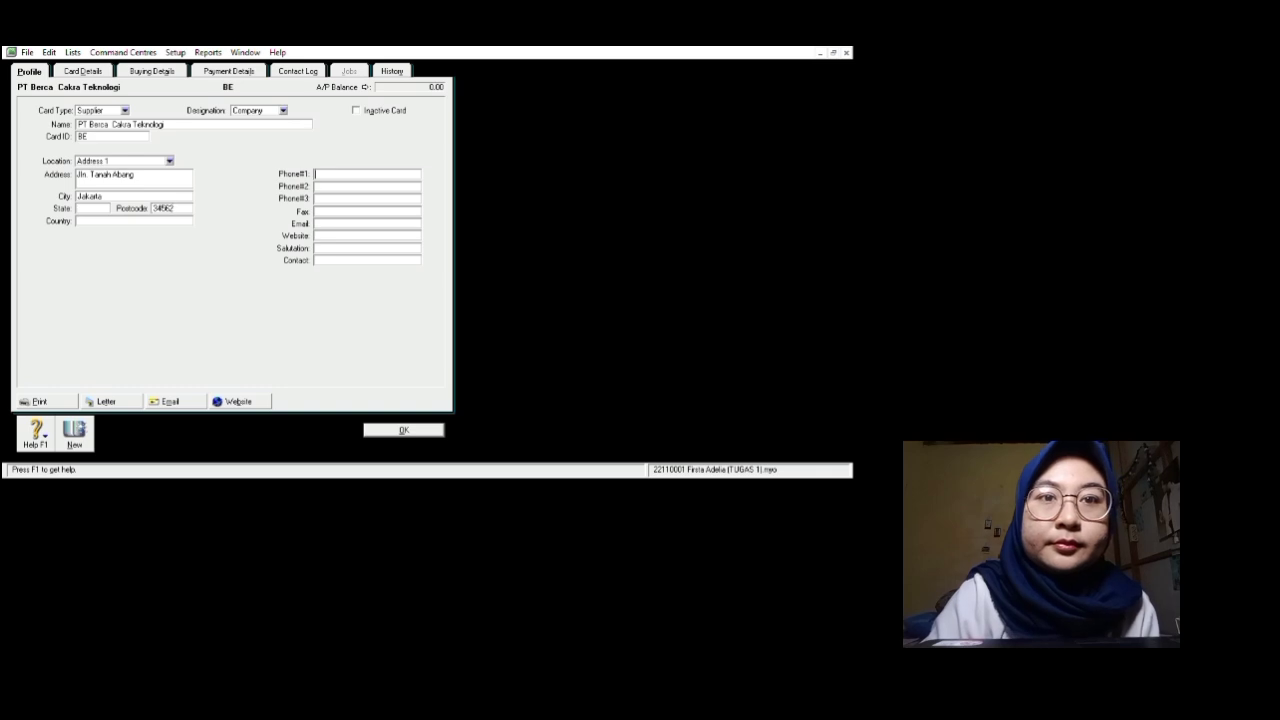
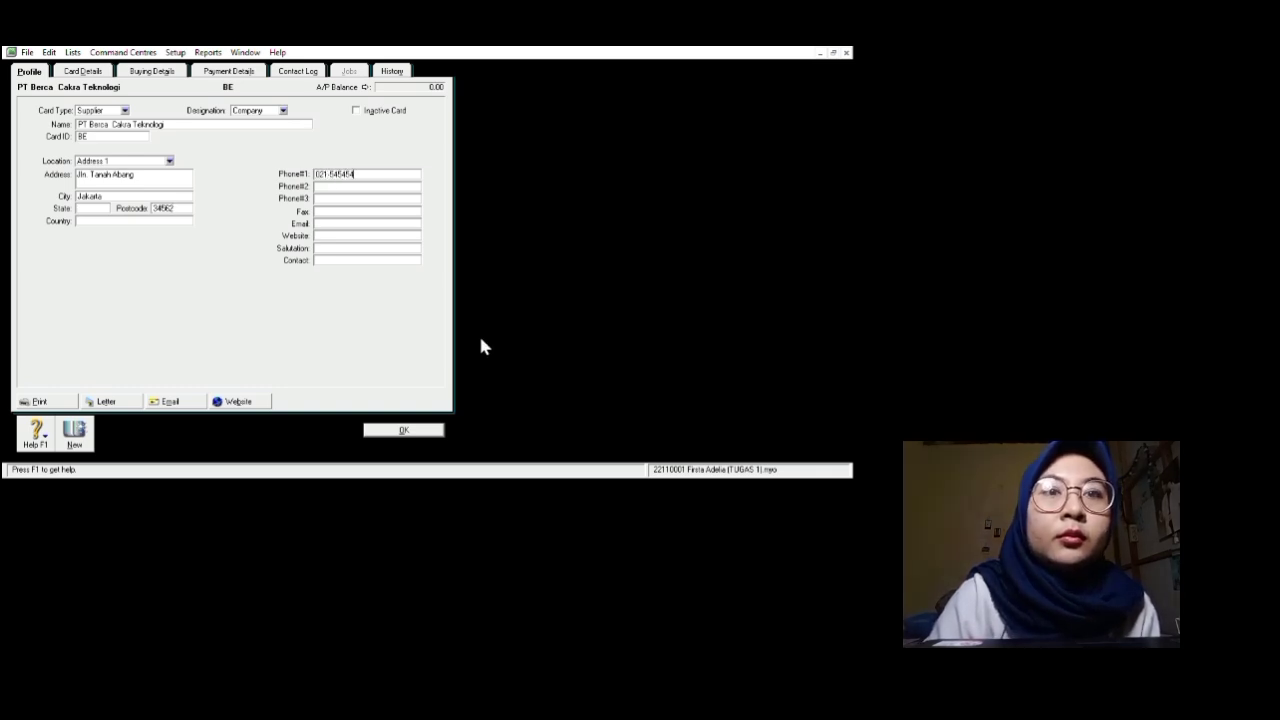
pyautogui.press('Tab')
pyautogui.press('Tab')
pyautogui.press('Tab')
pyautogui.press('Tab')
pyautogui.press('Tab')
pyautogui.press('Tab')
pyautogui.press('Tab')
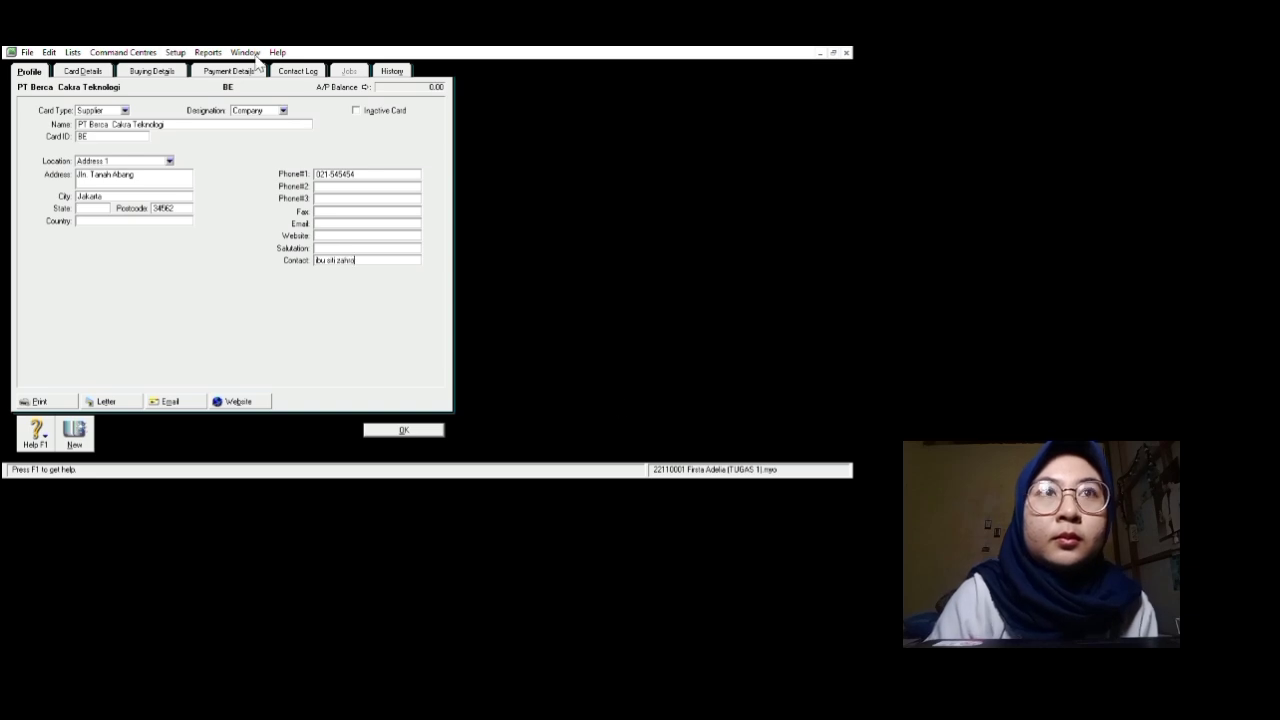
pyautogui.click(160, 71)
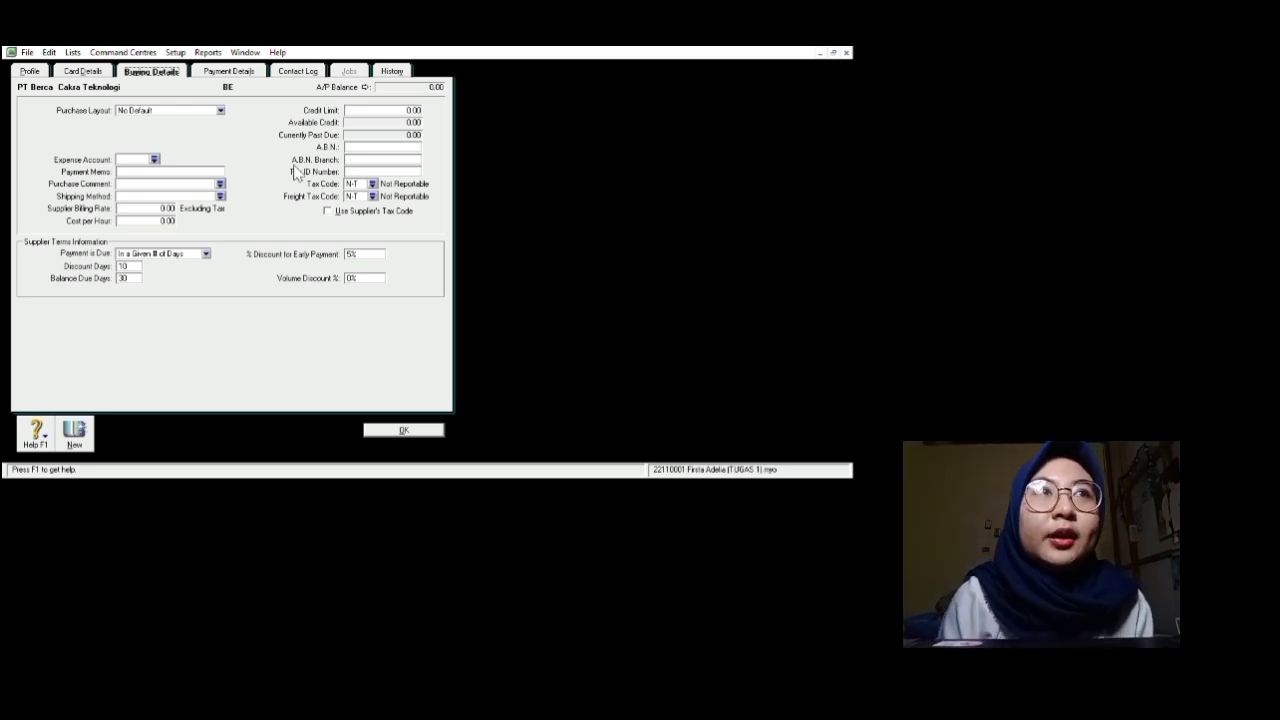
# Step: Set Cost per Hour to 4000000 and the early-payment discount to 2%, then save the BE card
pyautogui.click(235, 71)
pyautogui.click(155, 71)
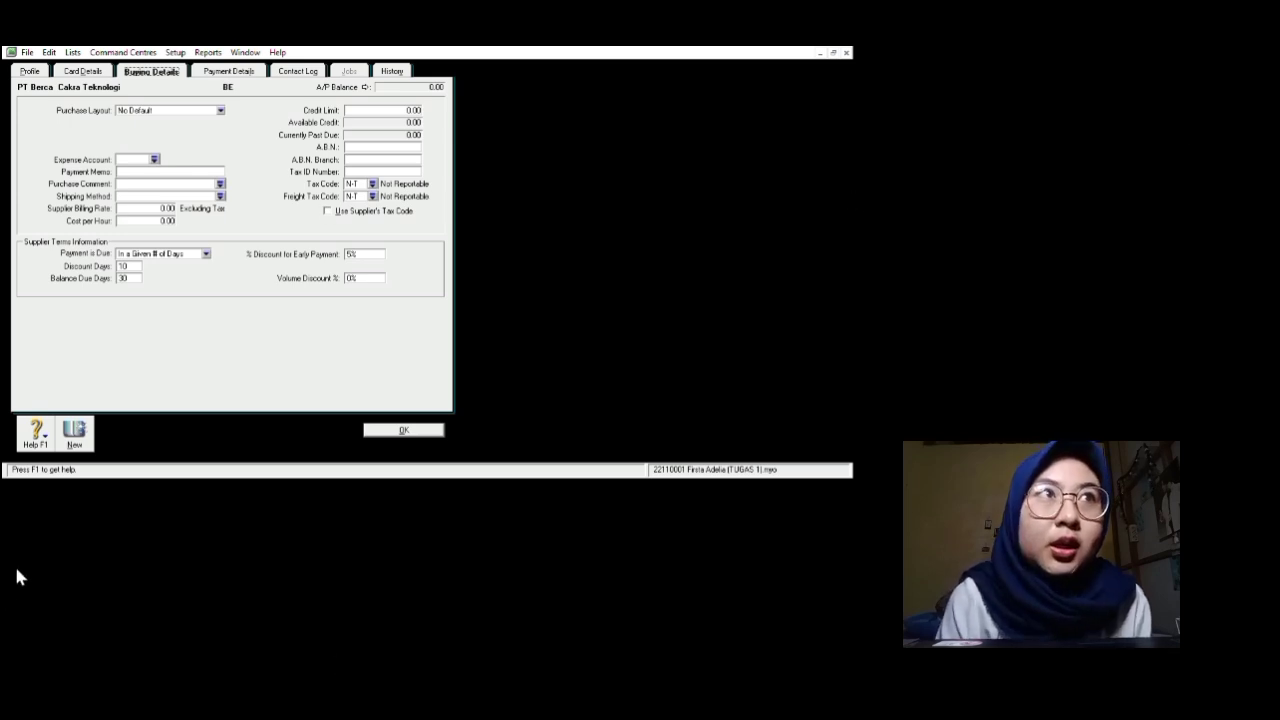
pyautogui.click(244, 299)
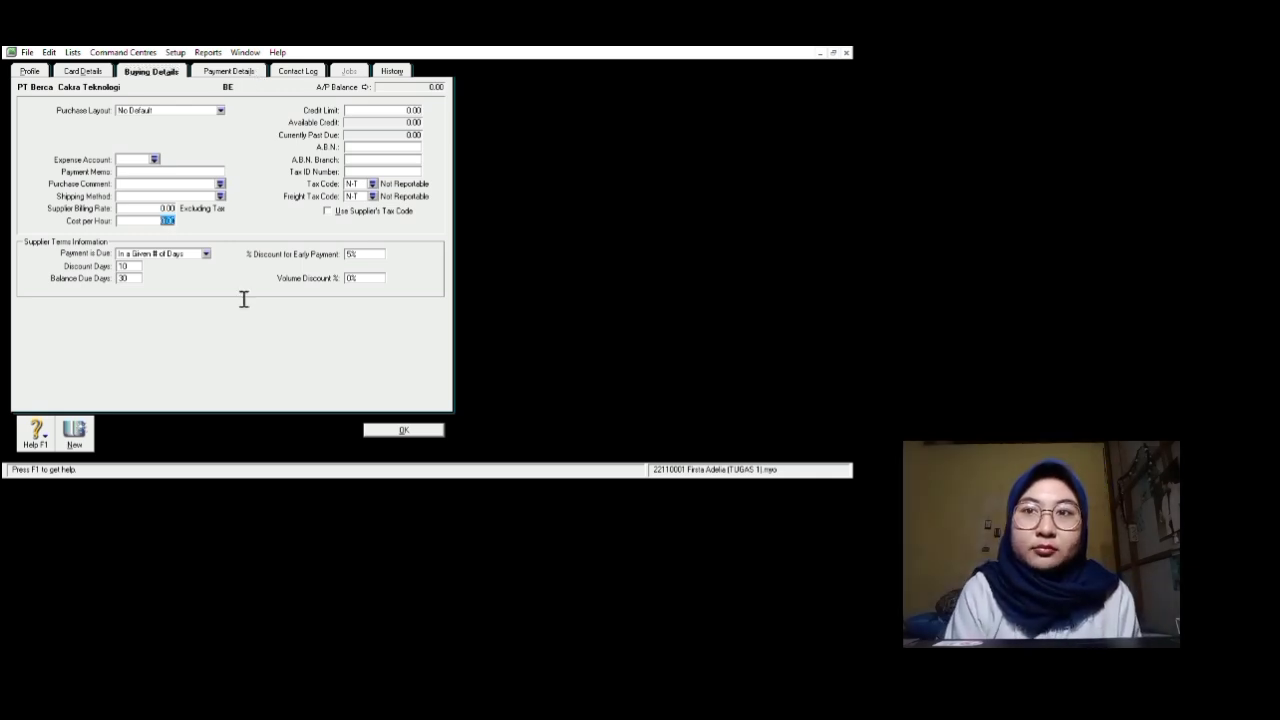
pyautogui.write('40000000')
pyautogui.press('Tab')
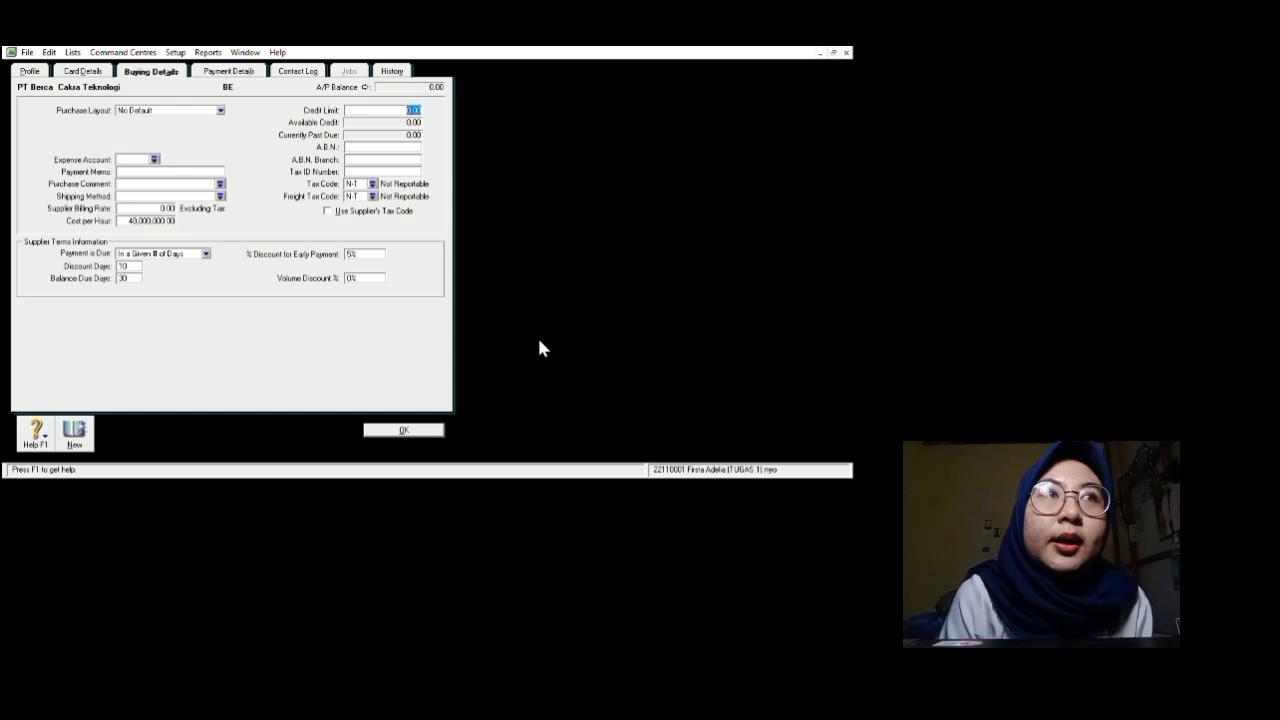
pyautogui.click(355, 254)
pyautogui.press('BackSpace')
pyautogui.write('2')
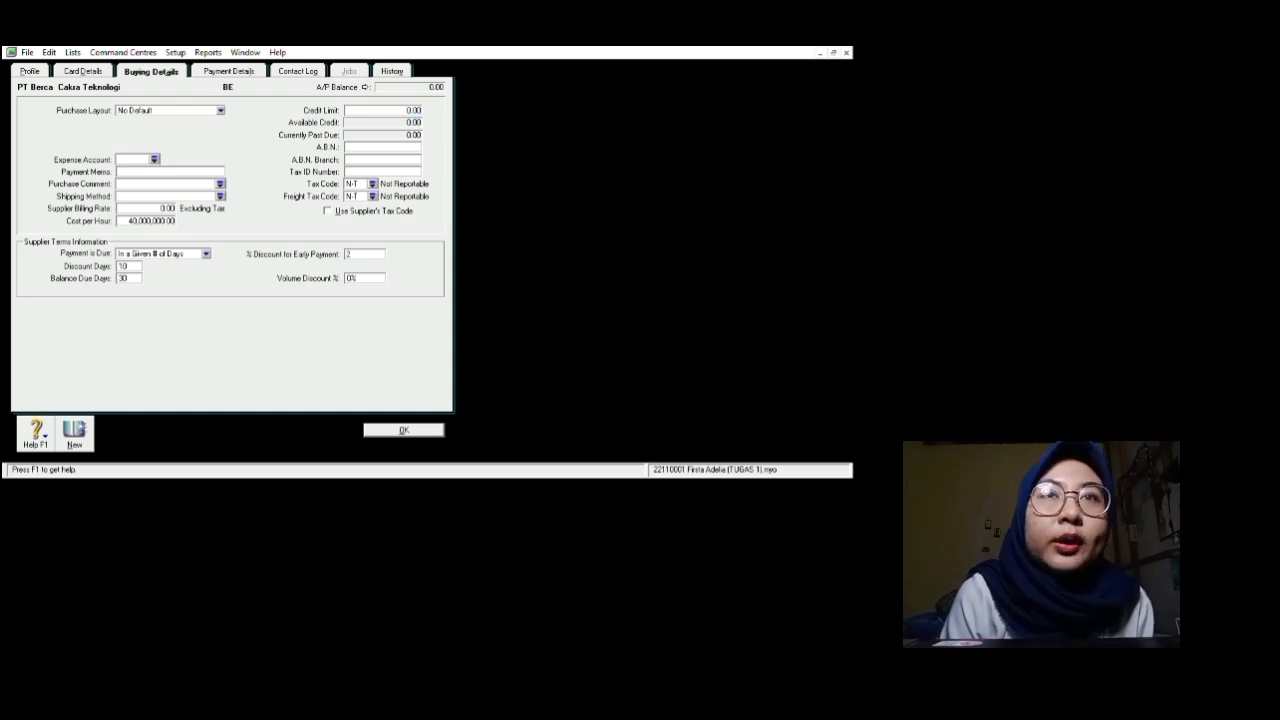
pyautogui.write('%')
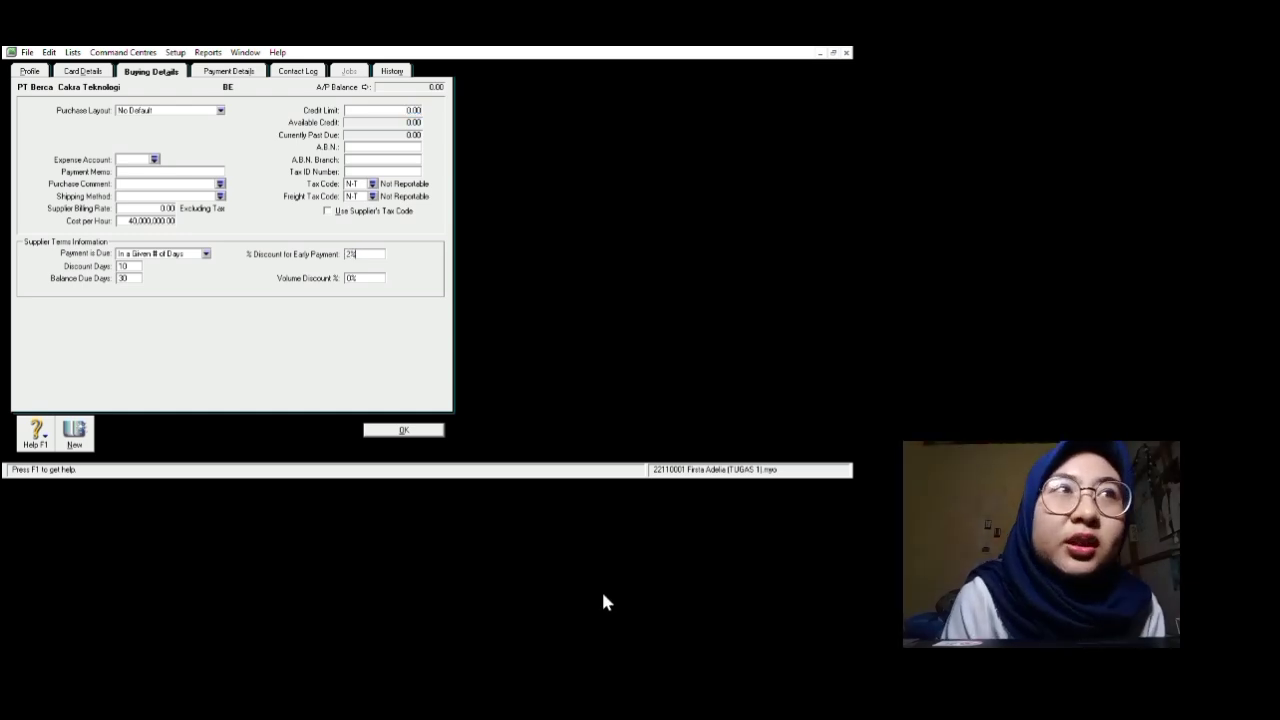
pyautogui.press('Return')
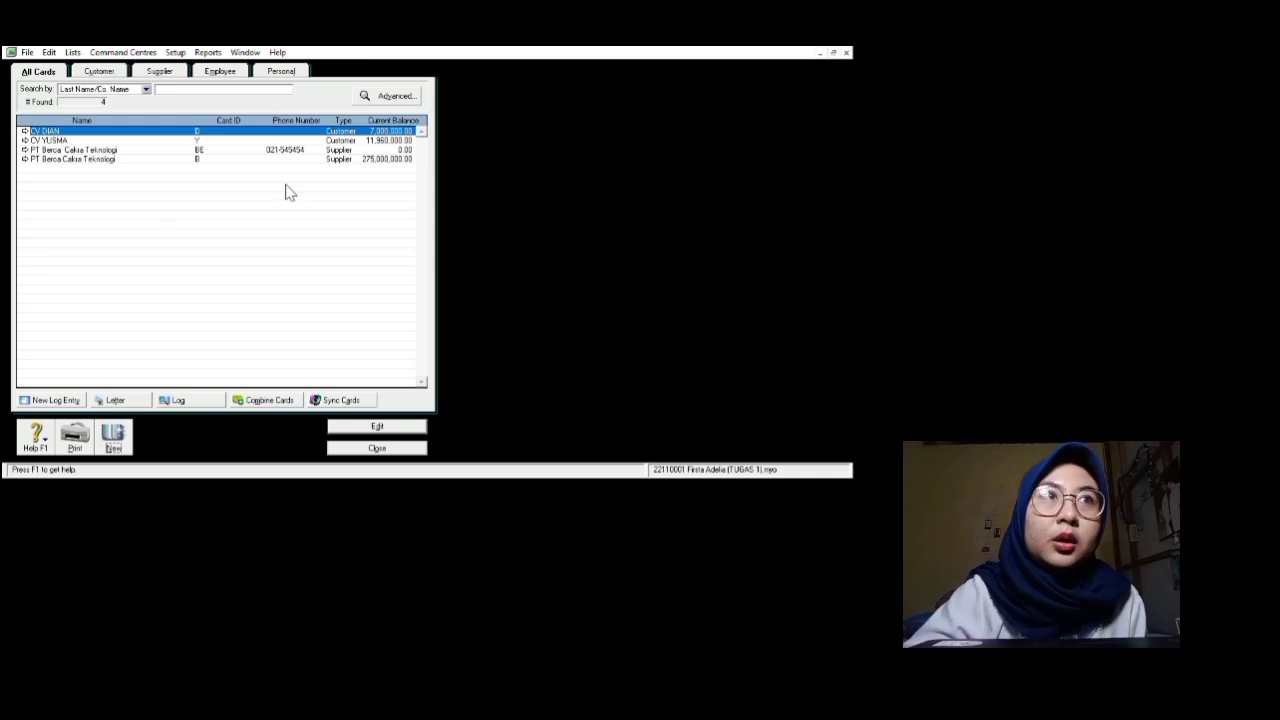
pyautogui.click(25, 150)
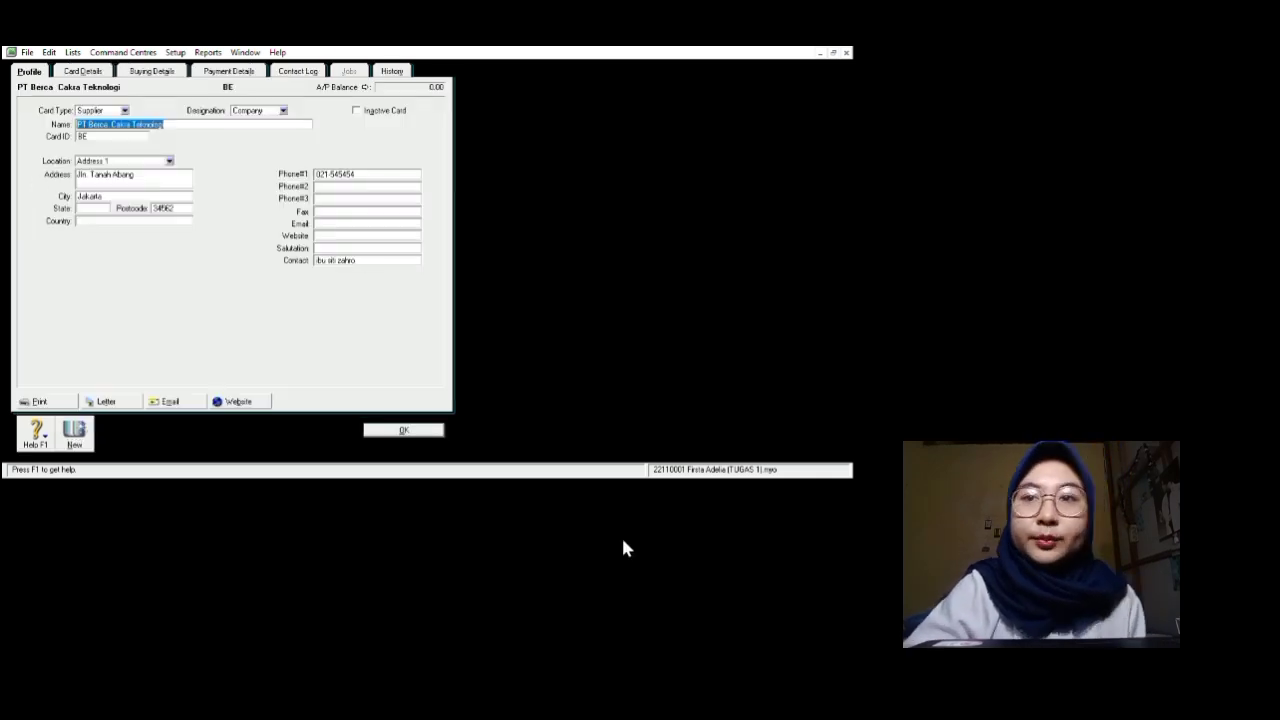
pyautogui.press('Return')
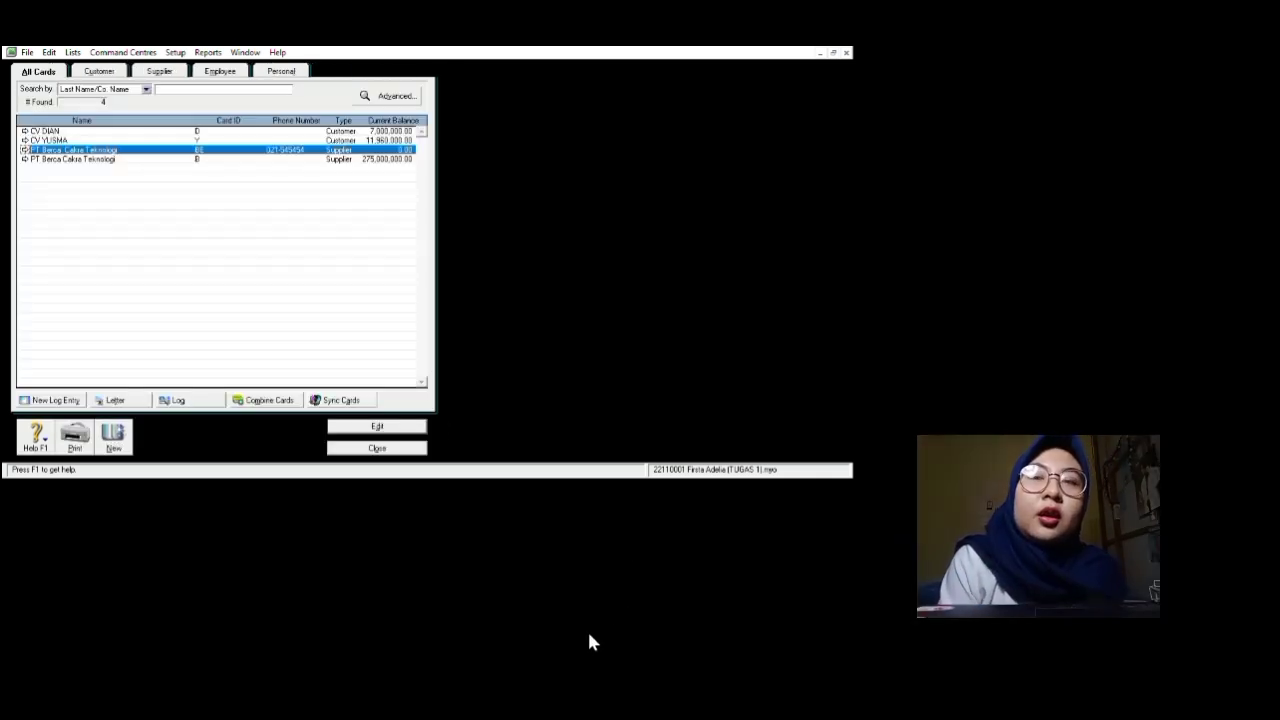
pyautogui.press('Escape')
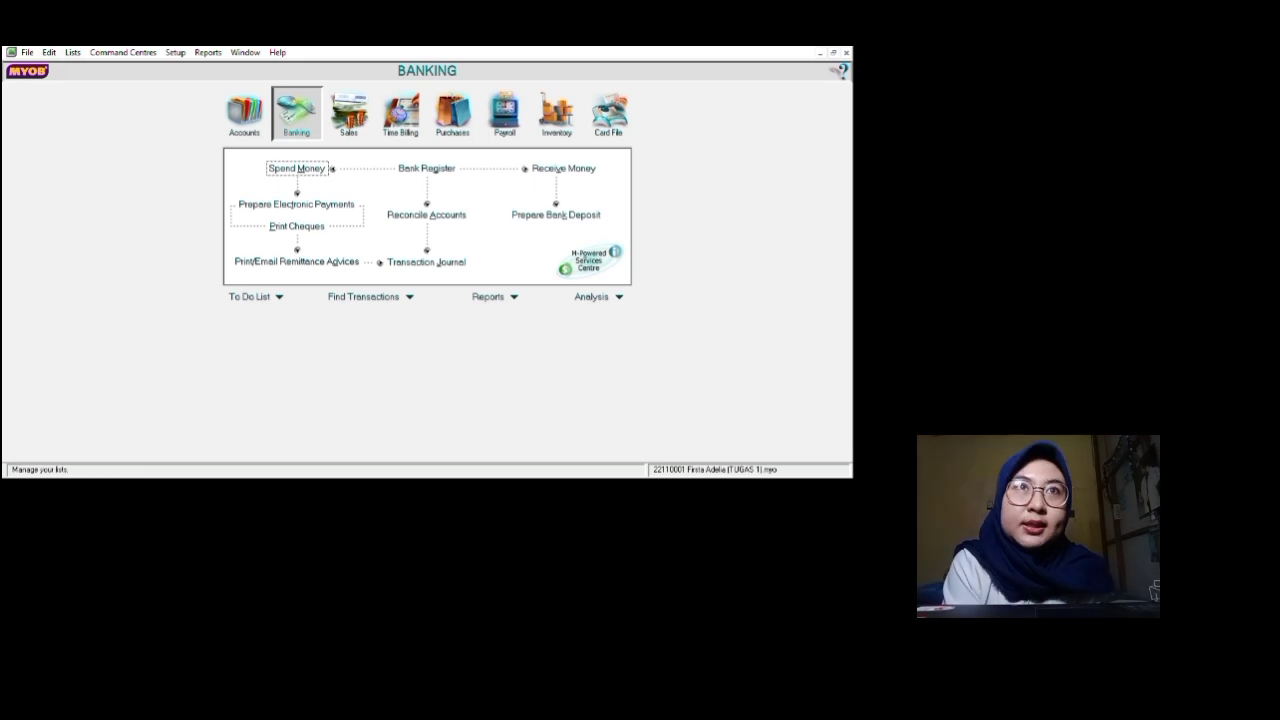
pyautogui.click(139, 78)
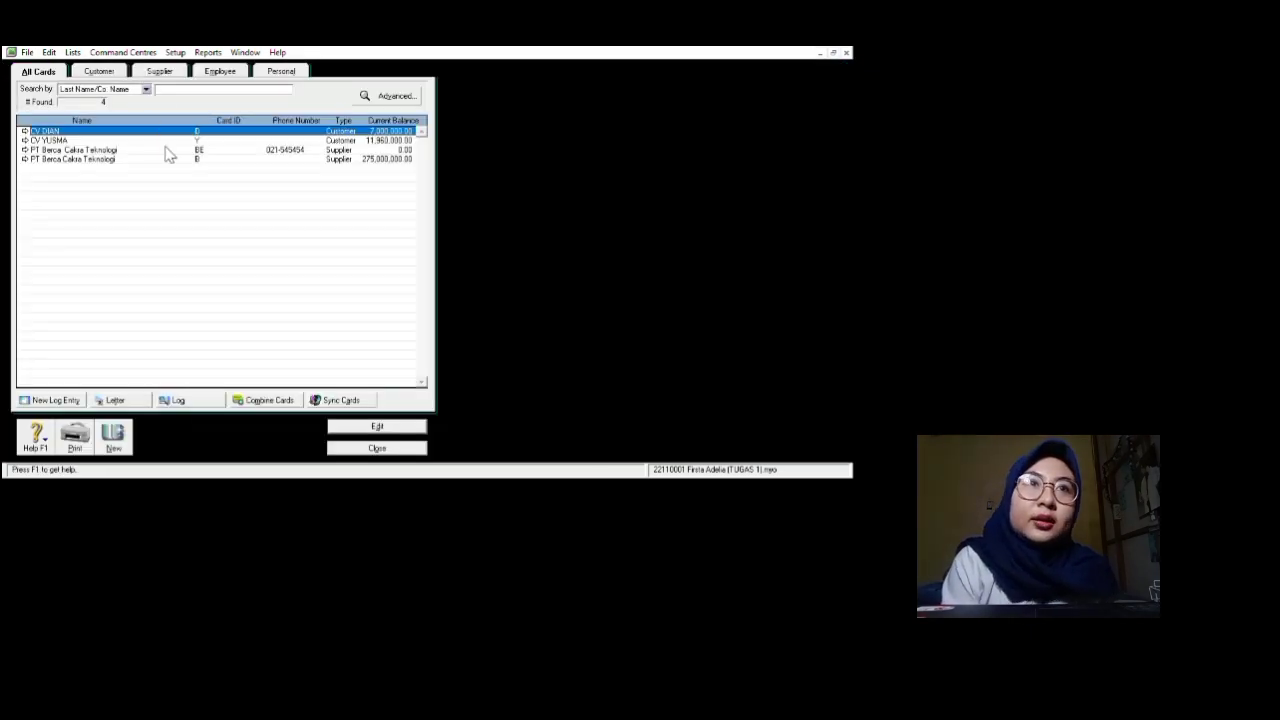
# Step: Start a new Customer card named CV YUSMA with card ID YU and its street address
pyautogui.click(113, 437)
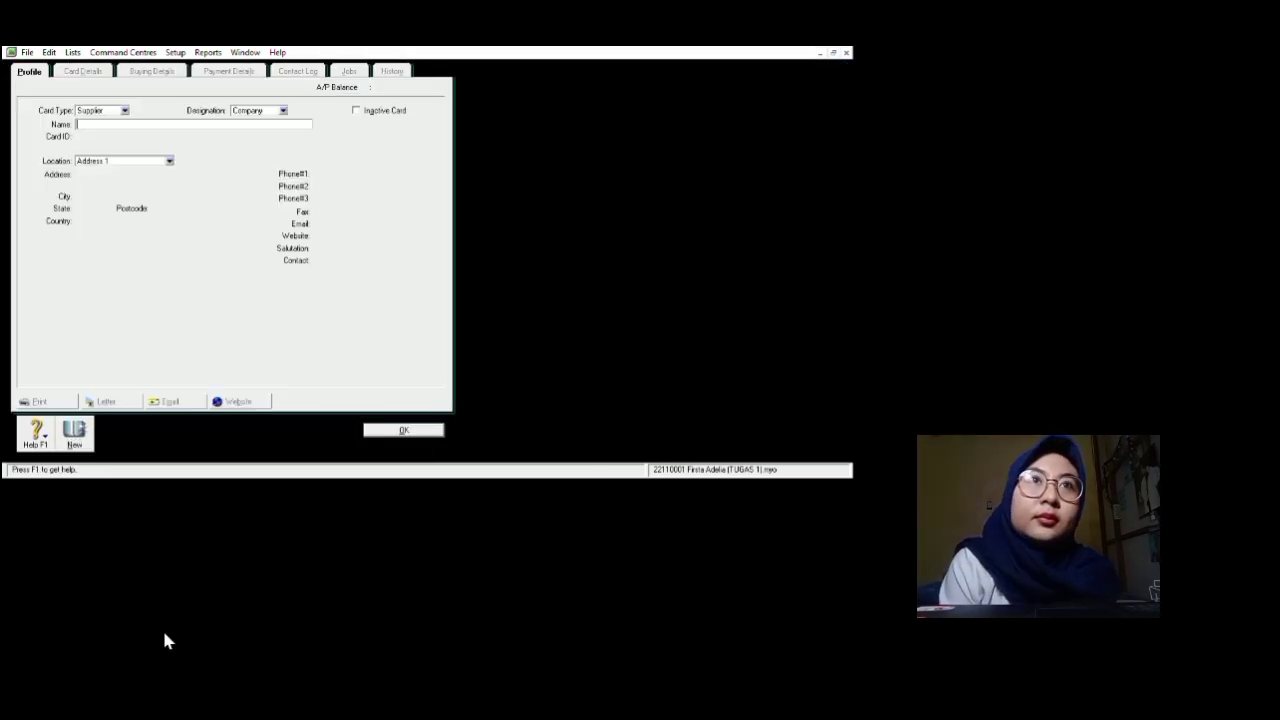
pyautogui.click(186, 123)
pyautogui.click(174, 136)
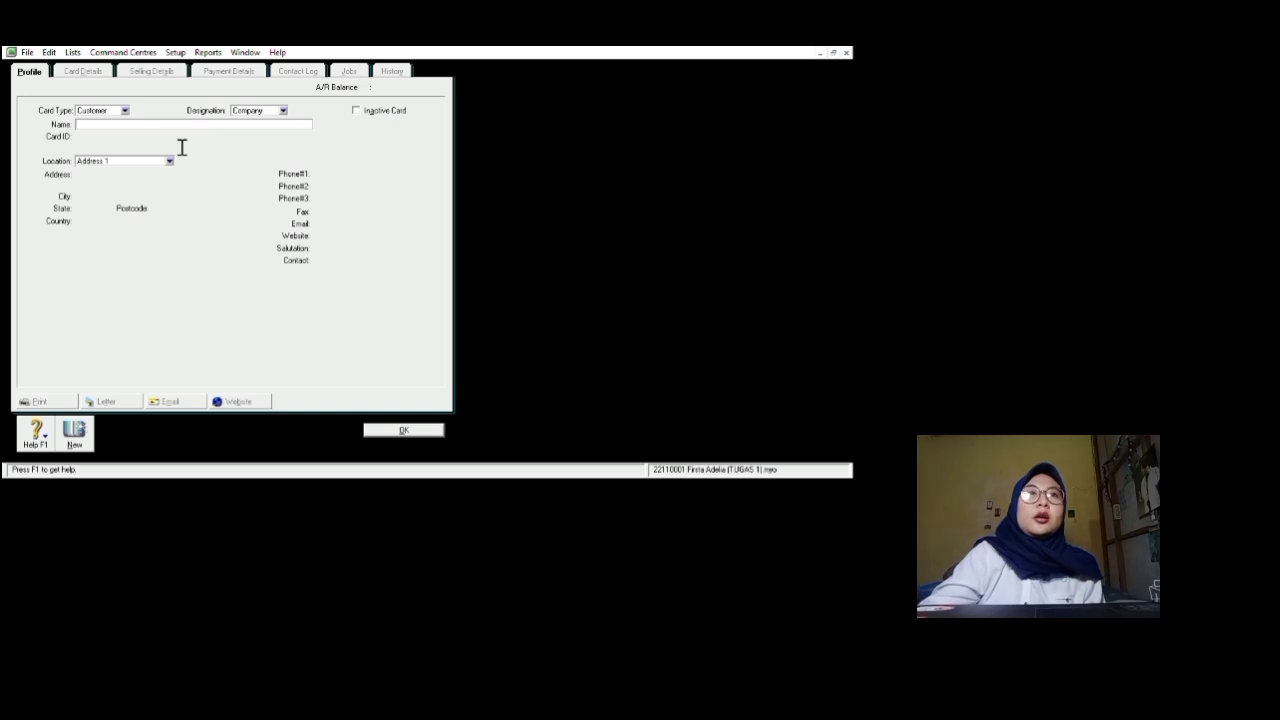
pyautogui.write('CV')
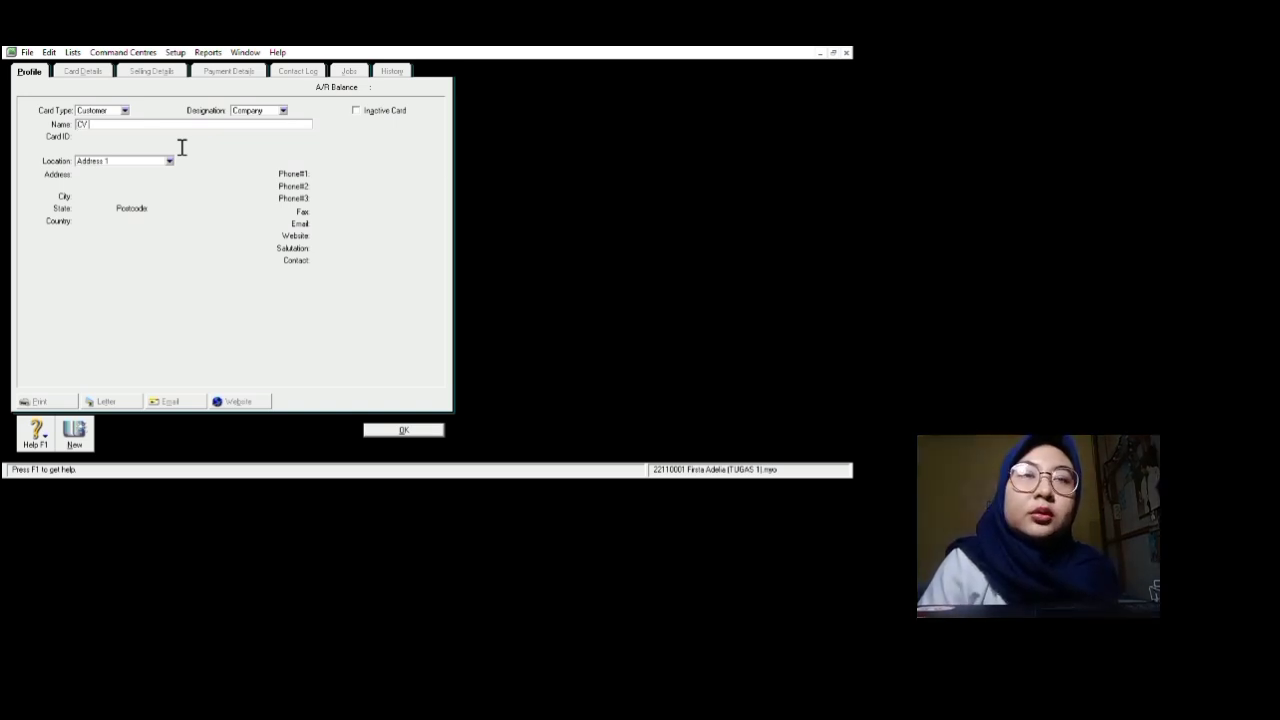
pyautogui.write(' YUSMA')
pyautogui.press('Tab')
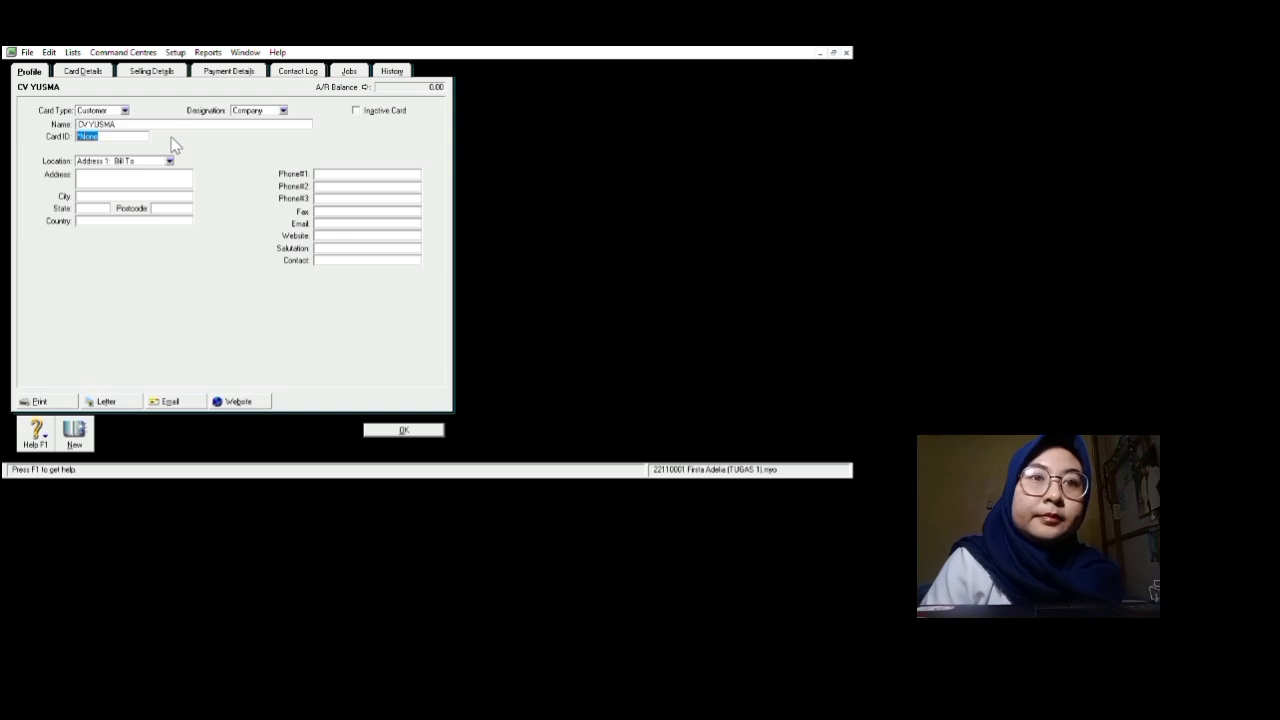
pyautogui.write('YU')
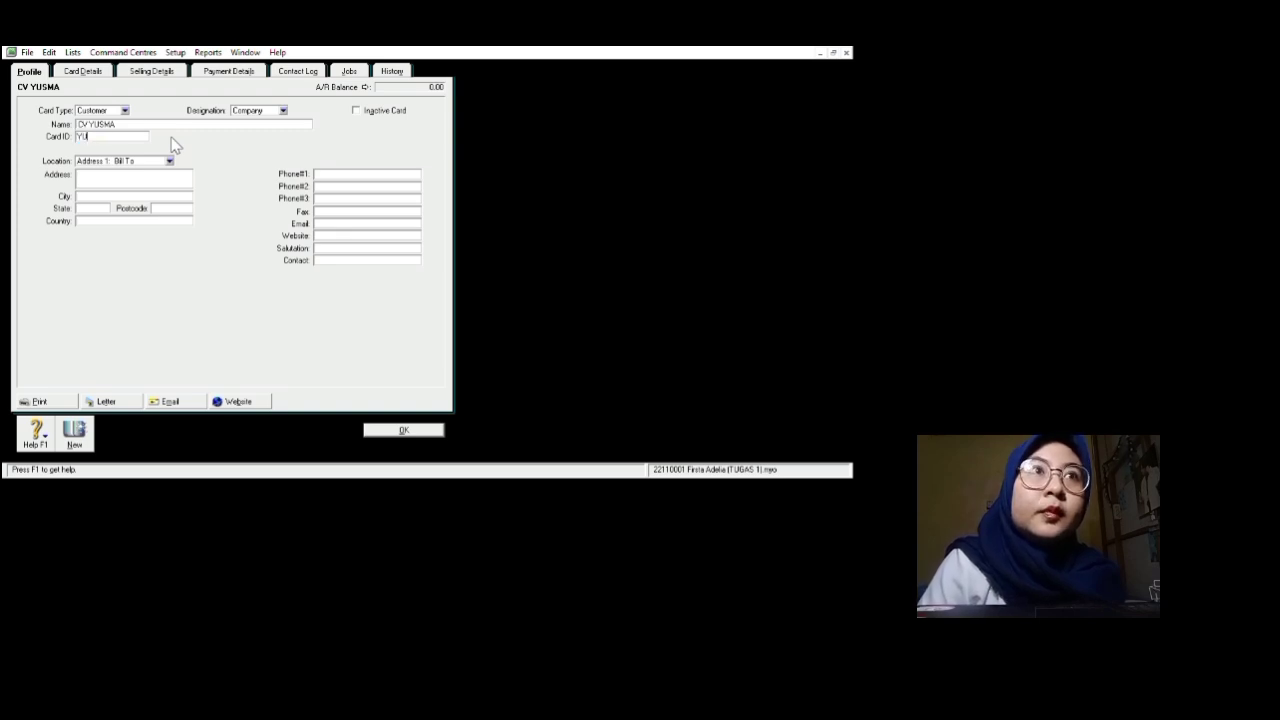
pyautogui.press('Tab')
pyautogui.press('Tab')
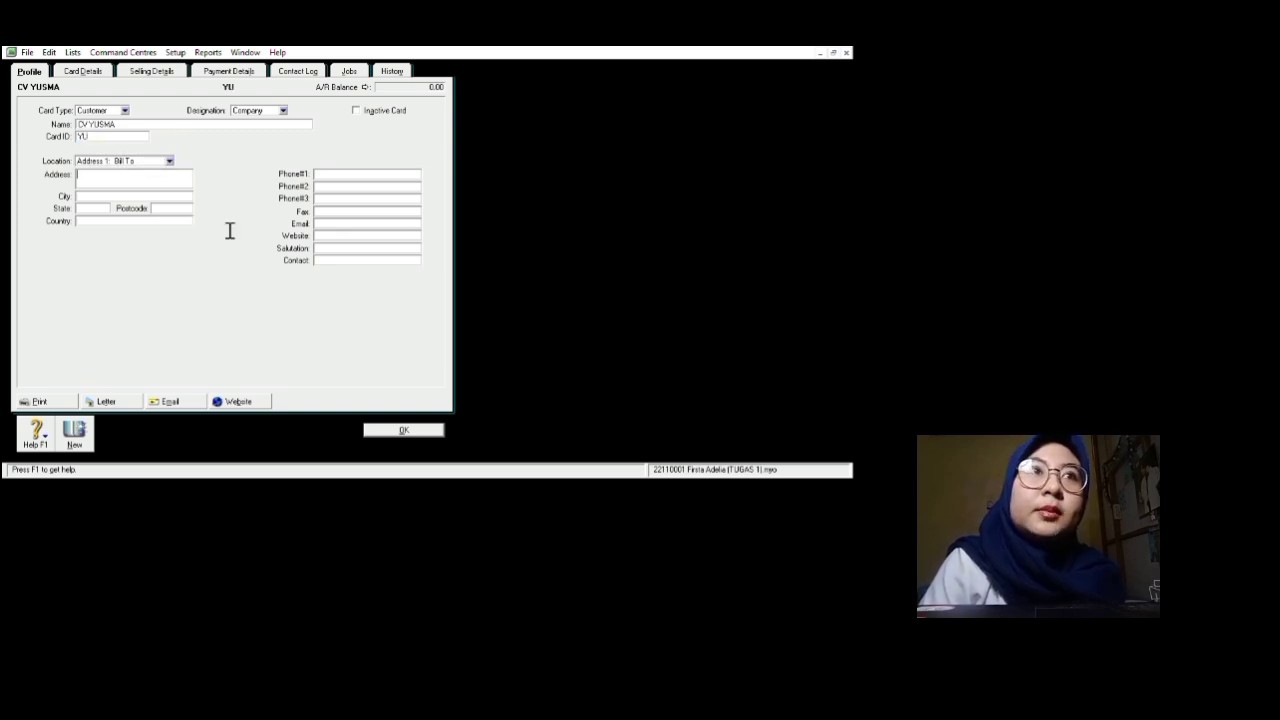
pyautogui.write('Jalan')
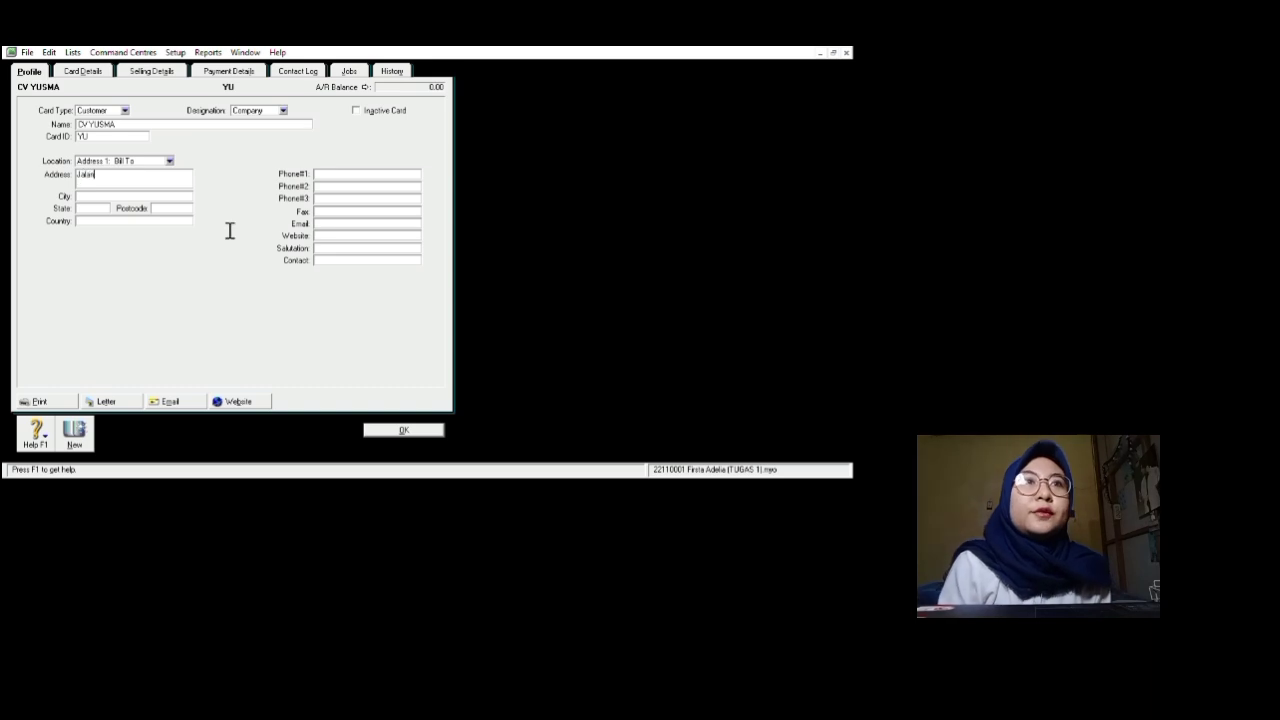
pyautogui.write(' Ling')
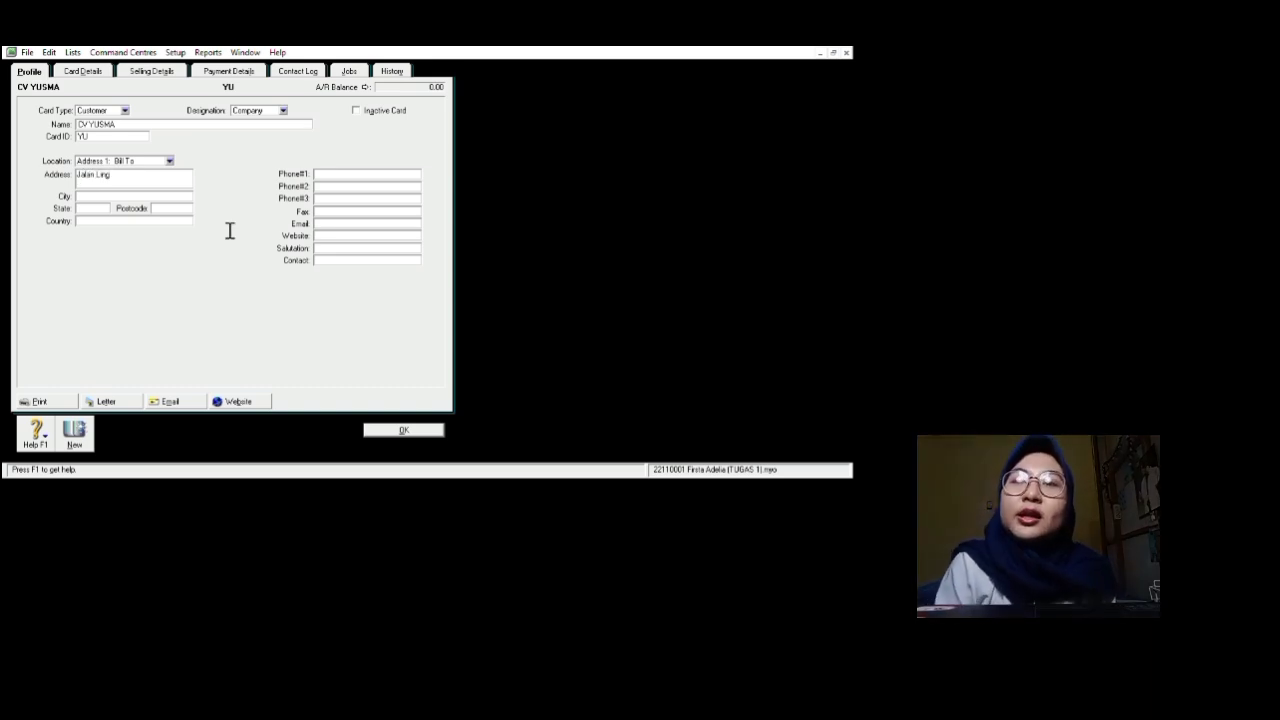
pyautogui.write('kur B')
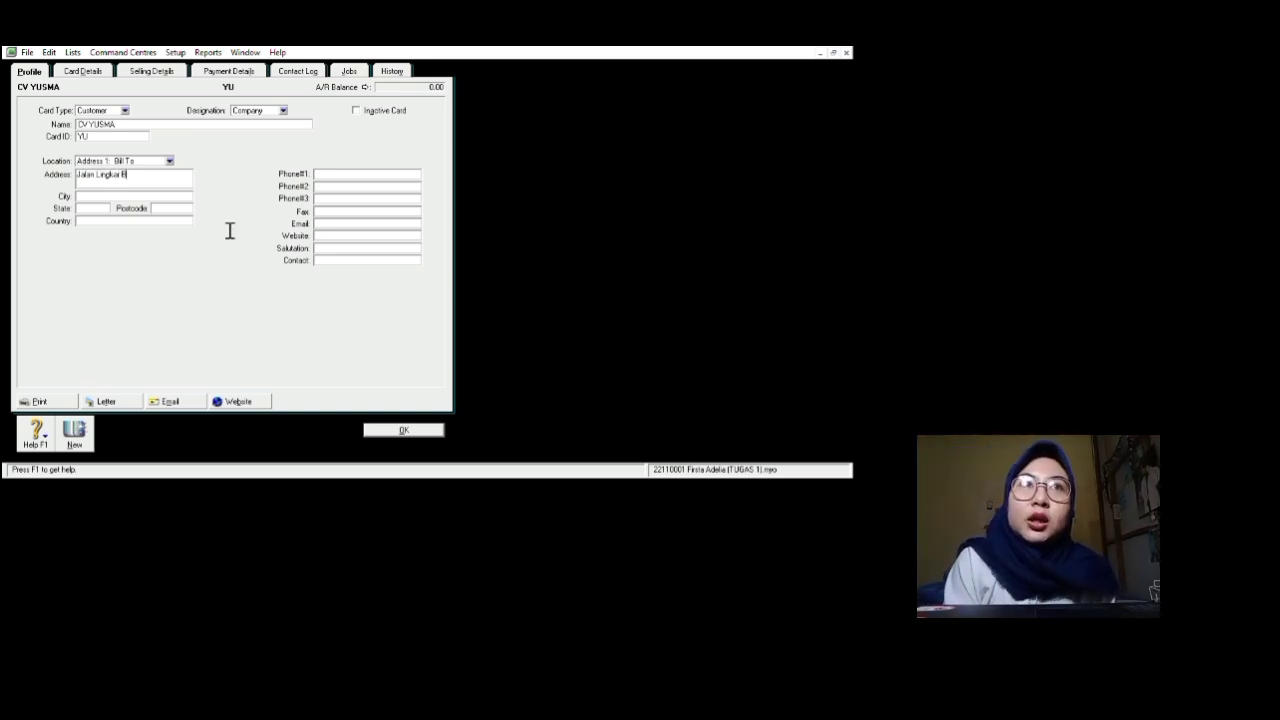
pyautogui.write('arut')
# Step: Enter city Bengkulu, the postcode and the contact person's name
pyautogui.click(80, 196)
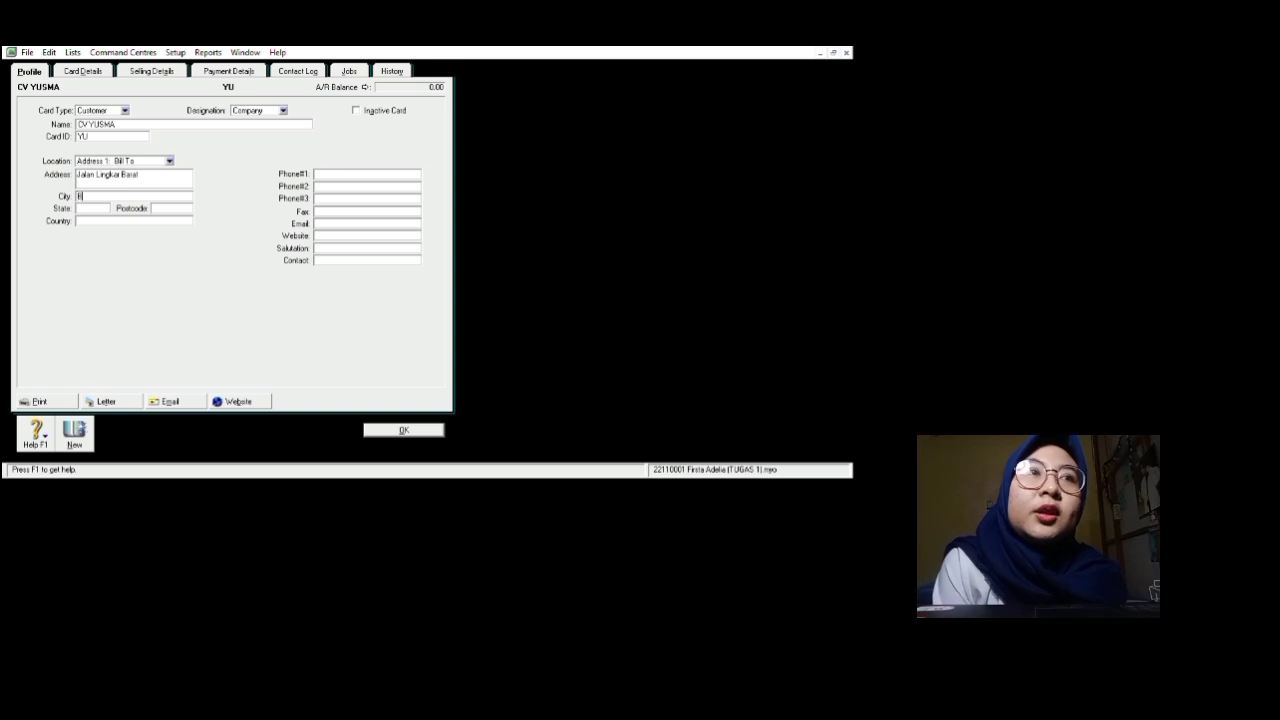
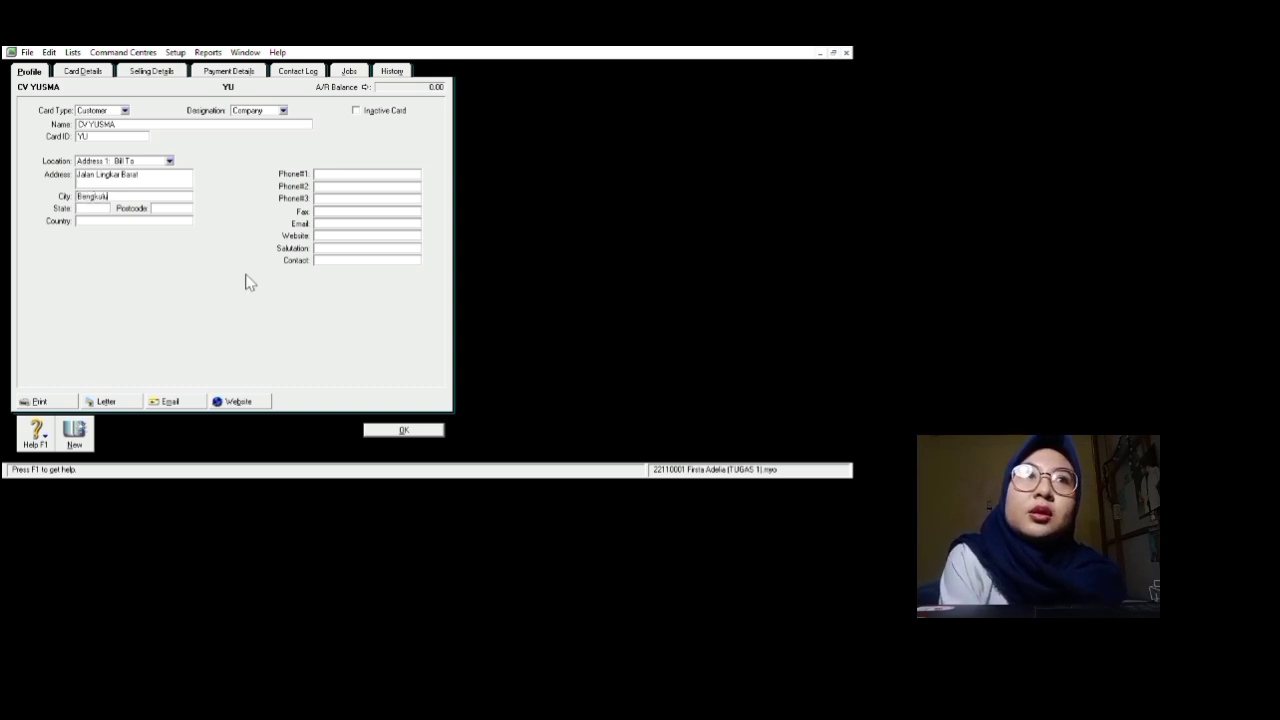
pyautogui.press('Tab')
pyautogui.press('Tab')
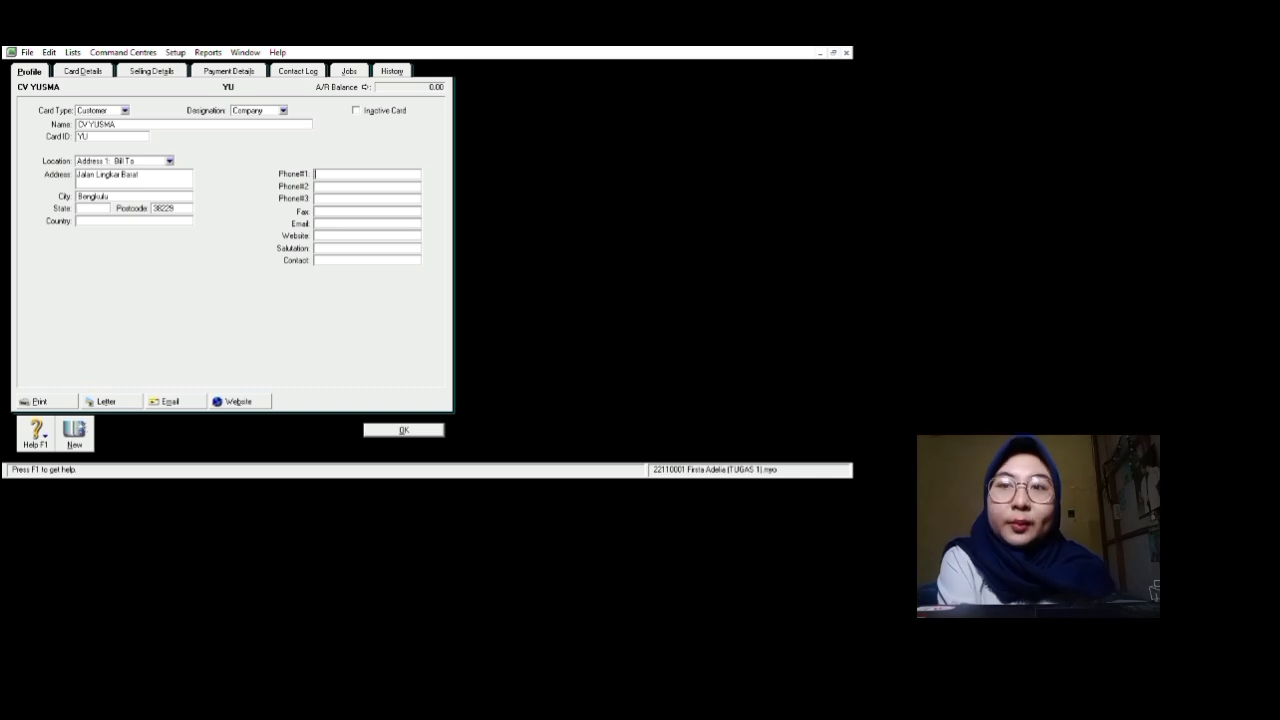
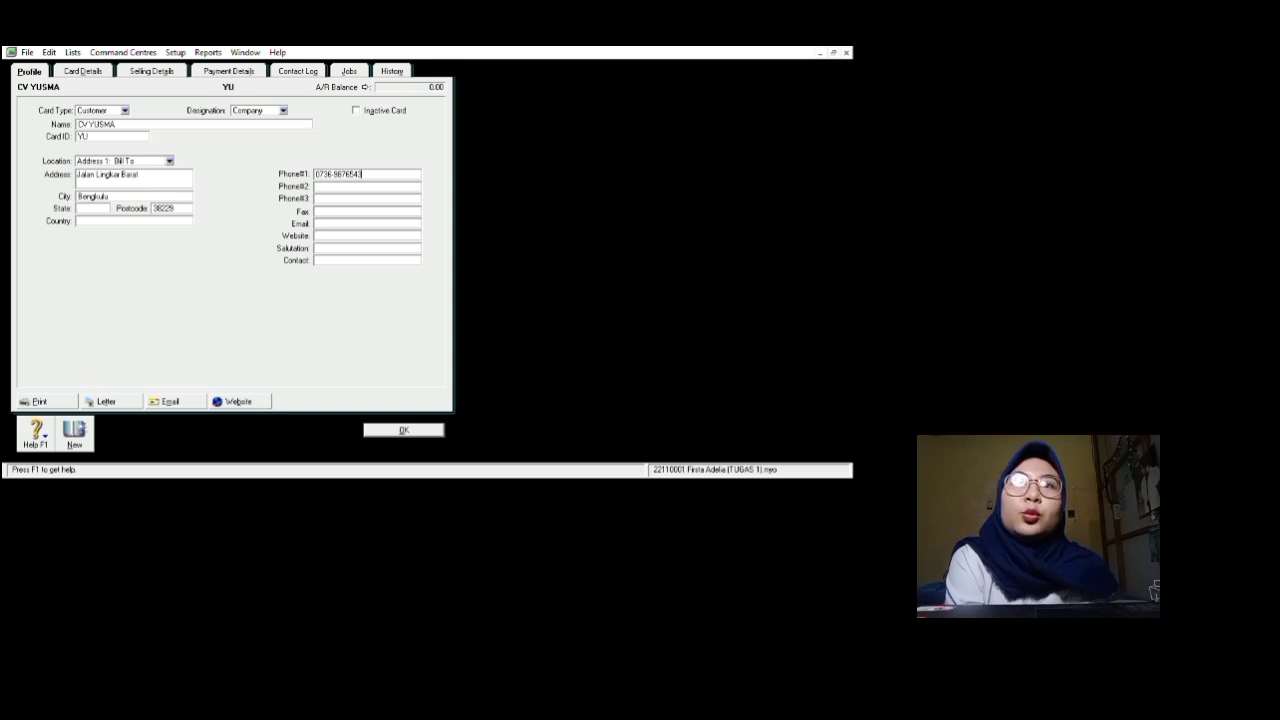
pyautogui.click(366, 260)
pyautogui.write('Bpk')
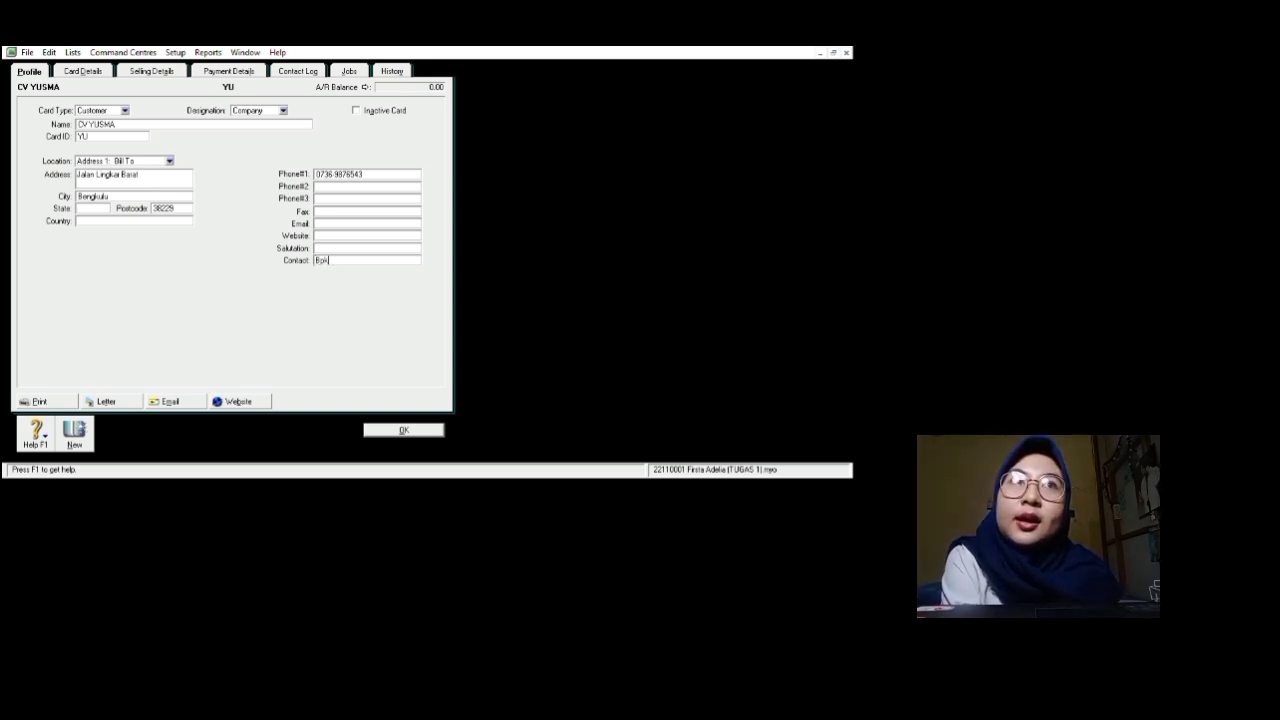
pyautogui.write(' Sy')
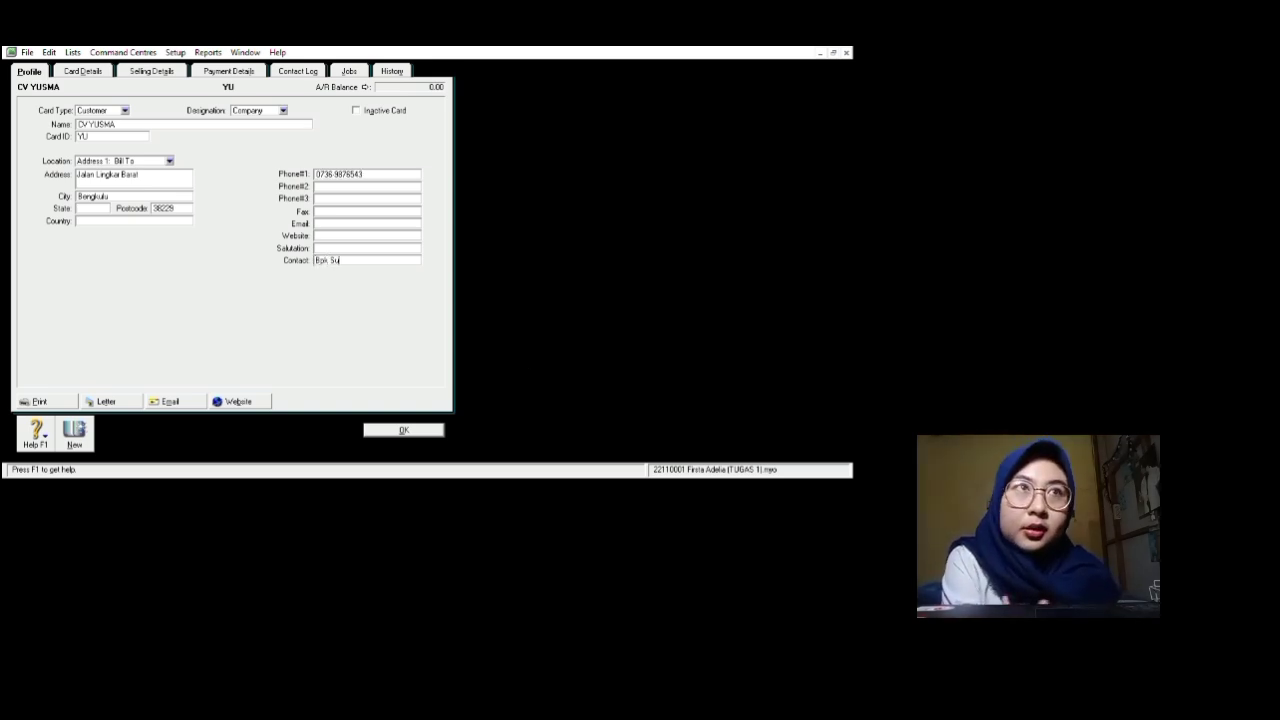
pyautogui.write('pawan')
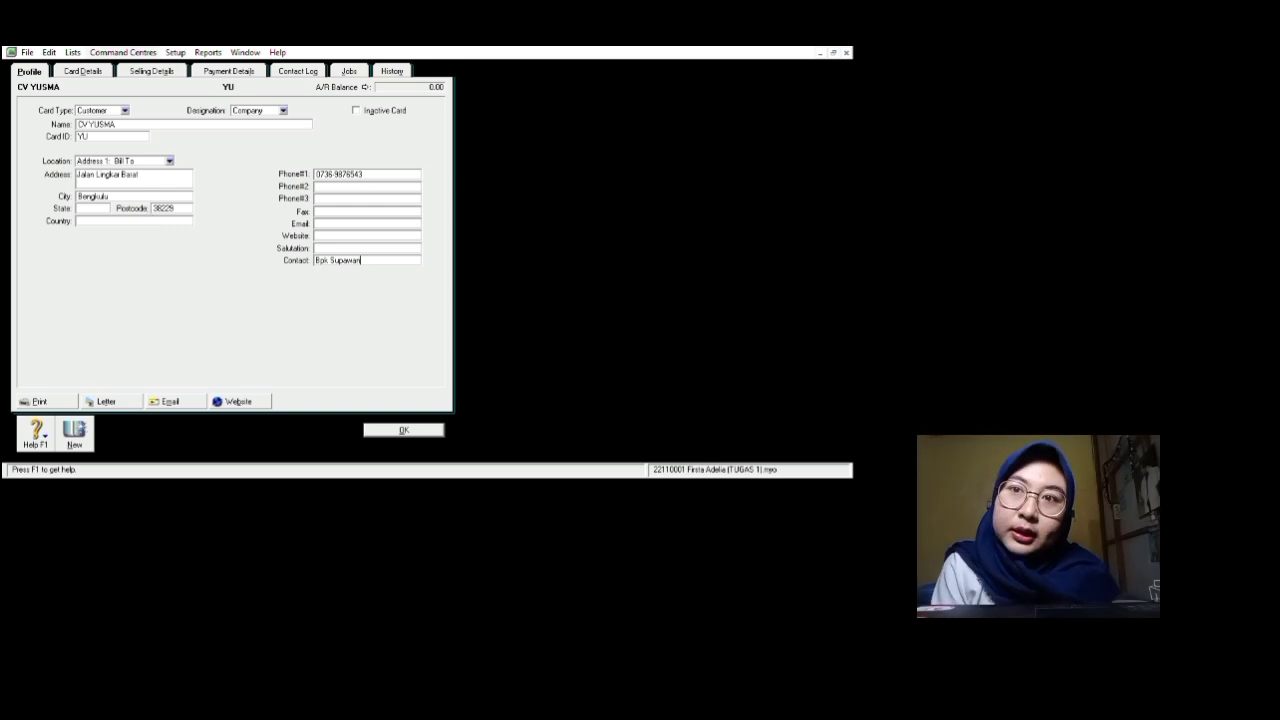
# Step: Set the Customer Billing Rate to 8000000 in Selling Details and save the card
pyautogui.click(152, 71)
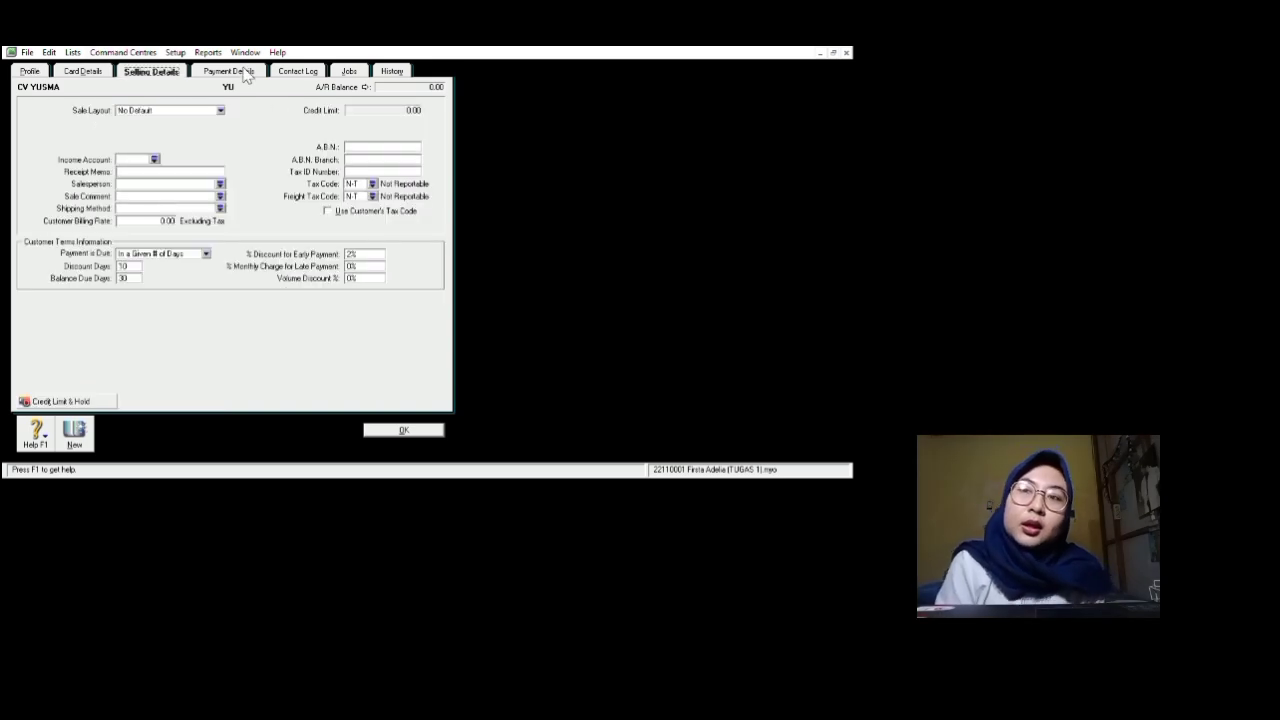
pyautogui.click(228, 301)
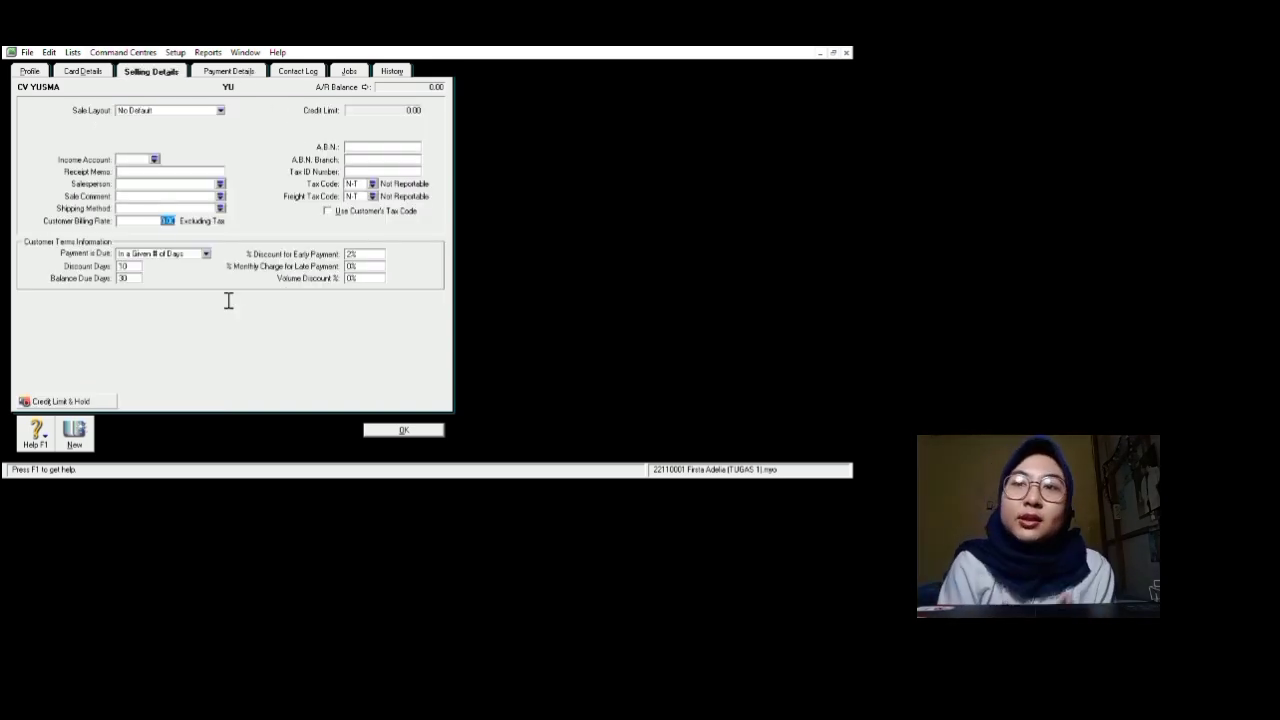
pyautogui.write('8000000')
pyautogui.press('Tab')
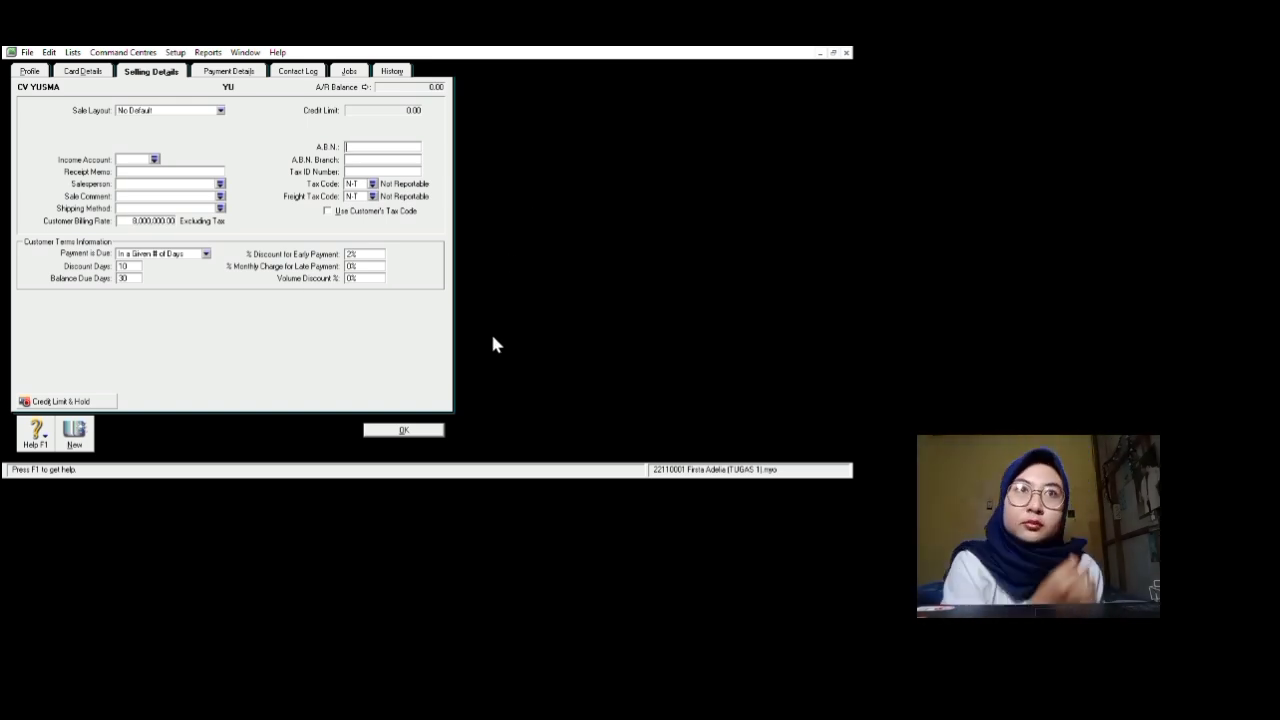
pyautogui.press('Return')
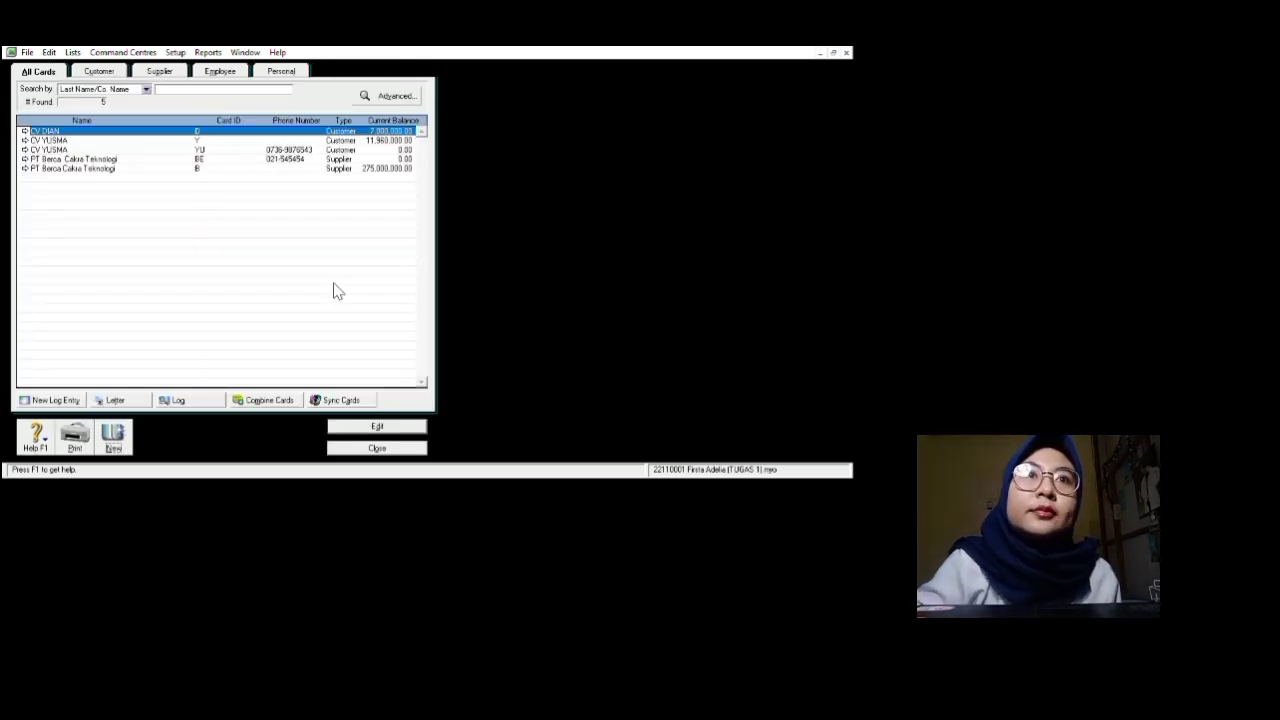
# Step: Recheck the CV YUSMA card, close the Cards List, and open the inventory Items List
pyautogui.click(26, 150)
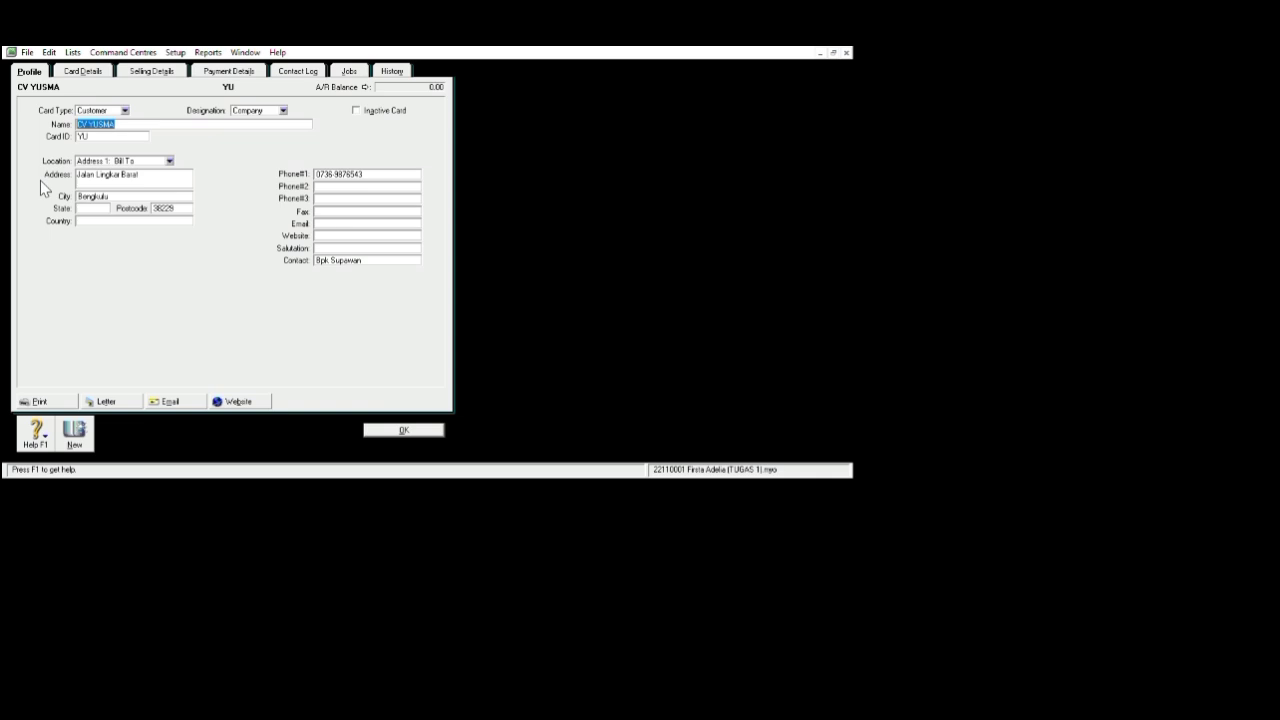
pyautogui.press('Return')
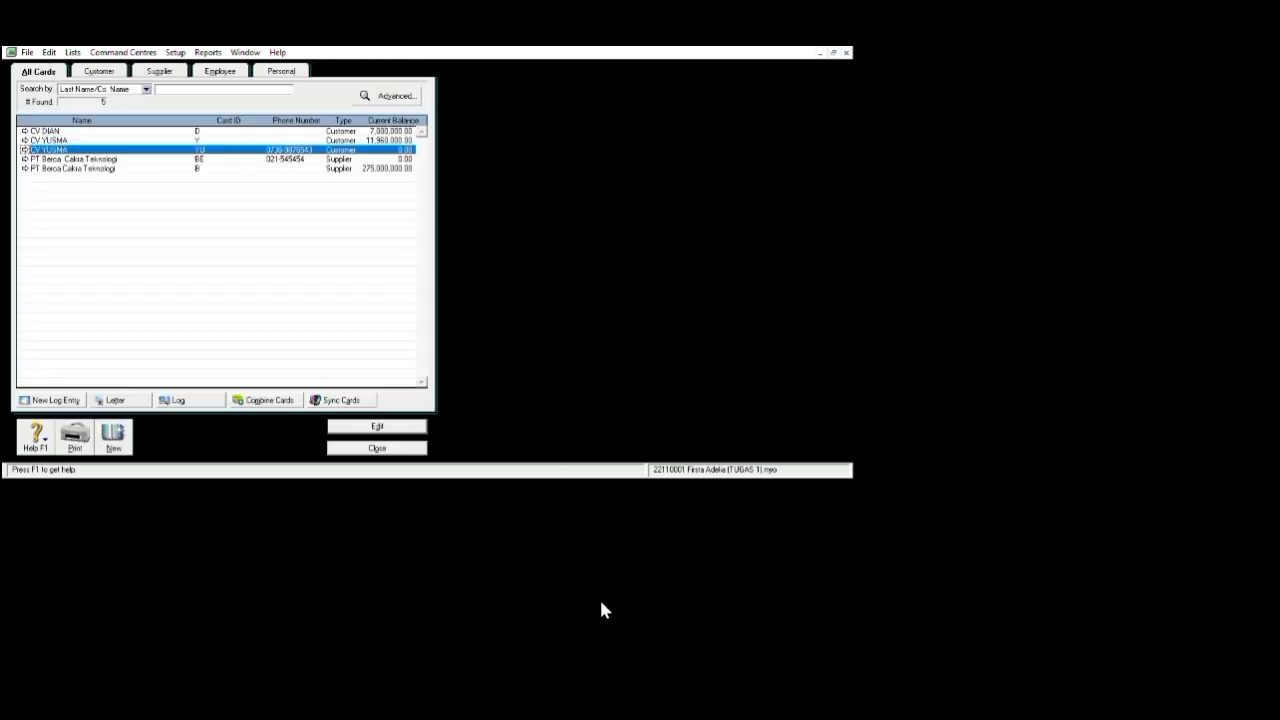
pyautogui.press('Escape')
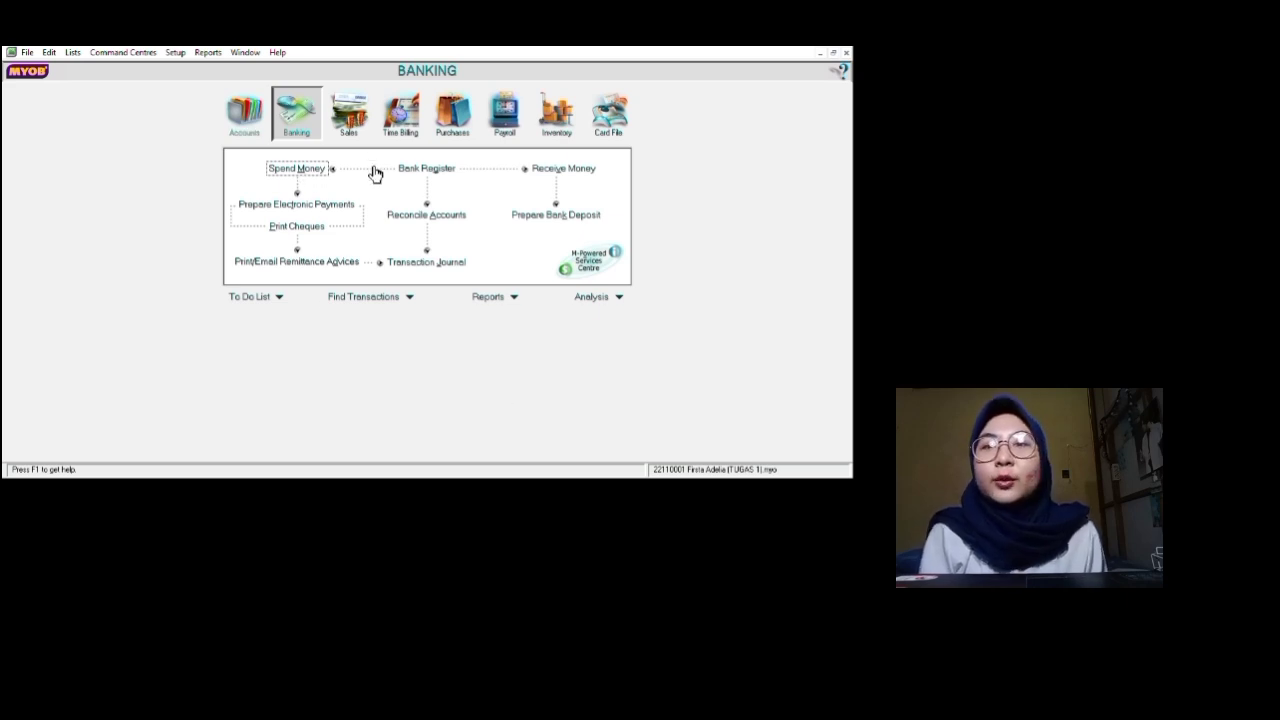
pyautogui.click(566, 113)
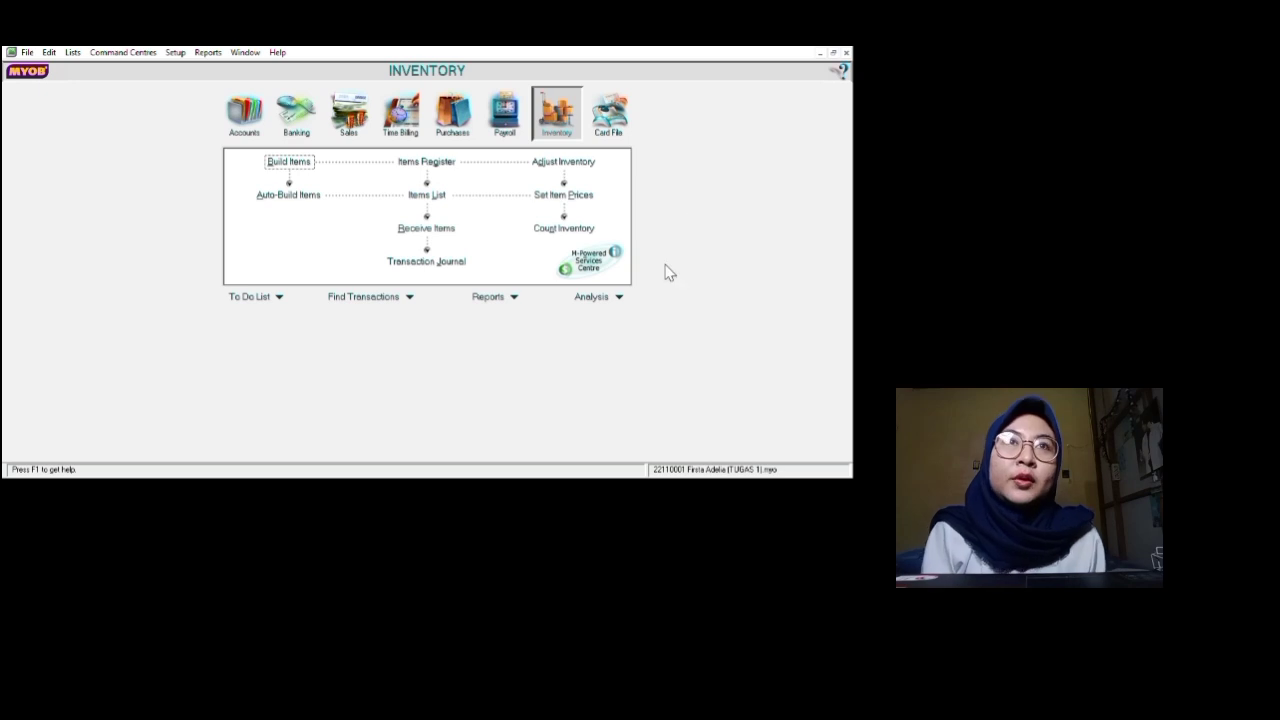
pyautogui.click(436, 195)
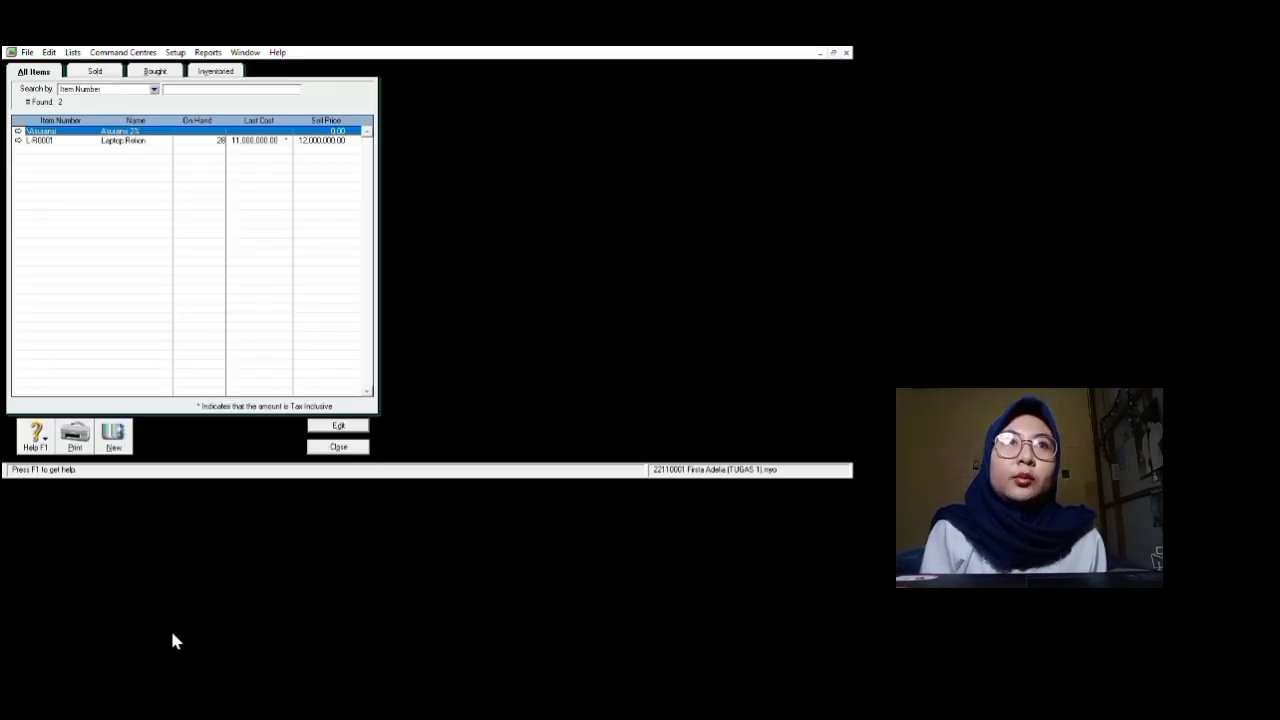
# Step: Create item LR01 Laptop Rellion as bought, sold and inventoried, linked to 5-1000, 4-1100 and 1-1300
pyautogui.click(113, 436)
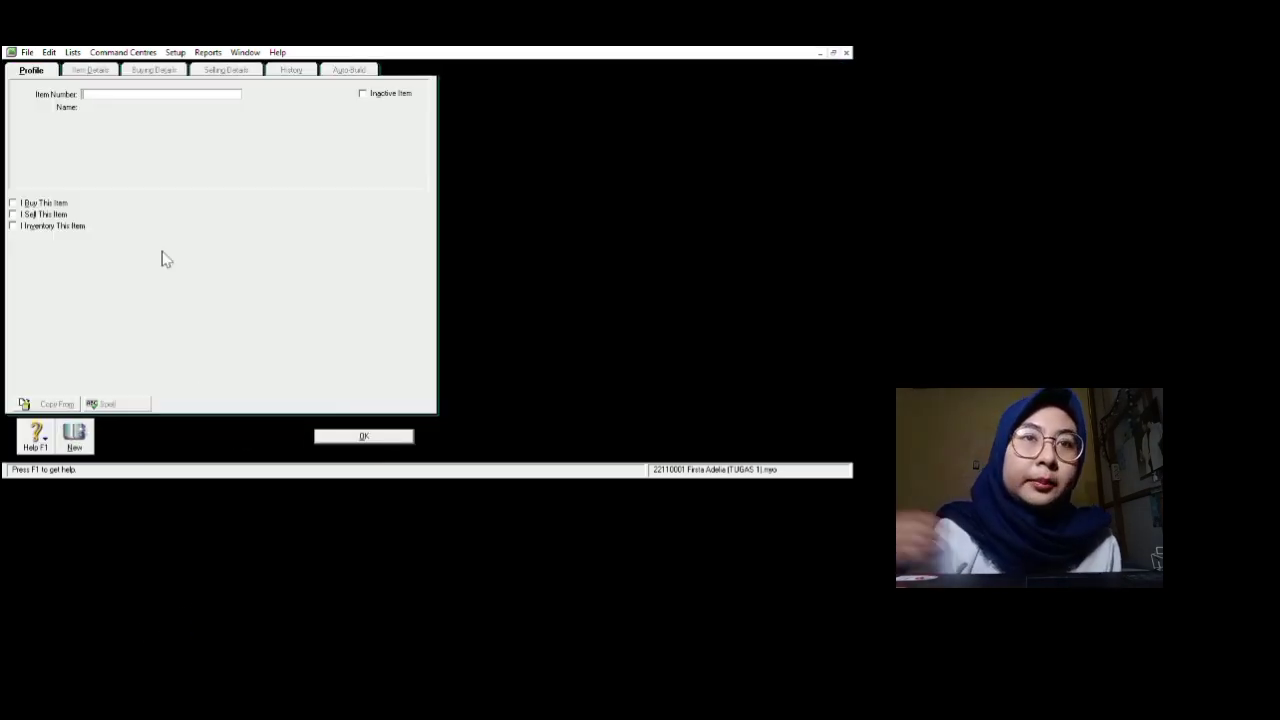
pyautogui.write('L')
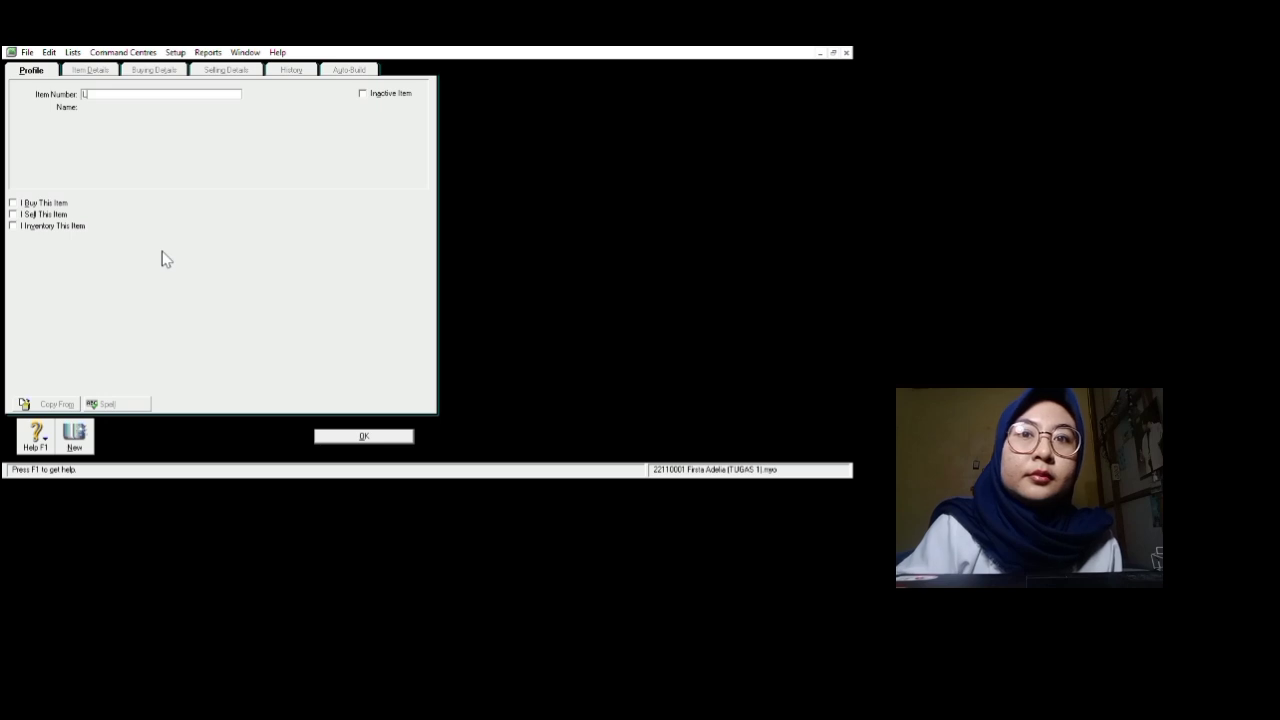
pyautogui.write('R01')
pyautogui.press('Tab')
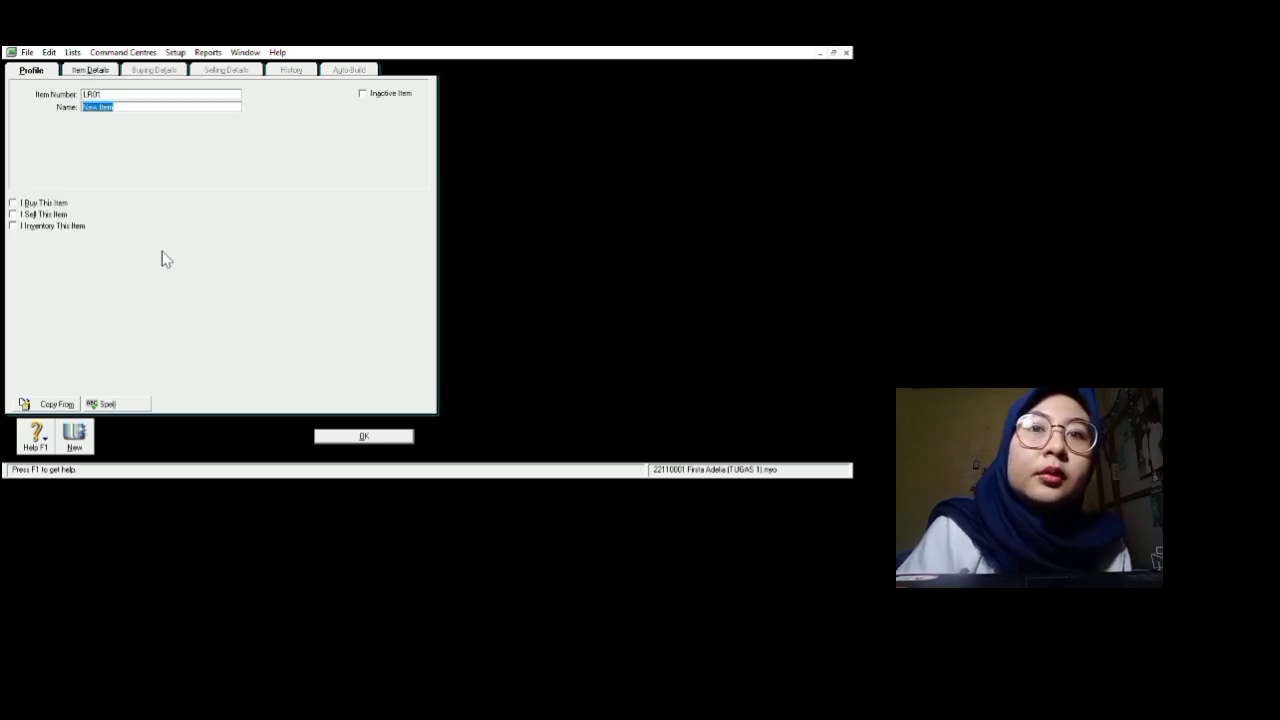
pyautogui.write('La')
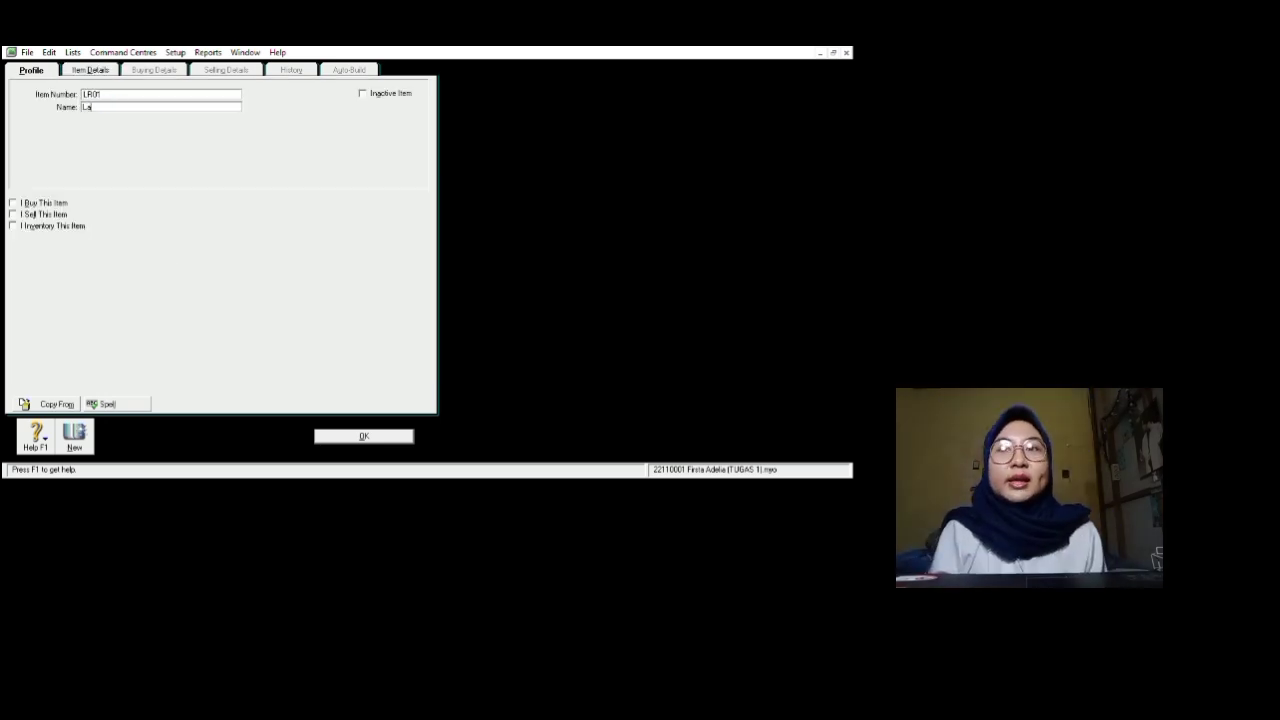
pyautogui.write('ptop Re')
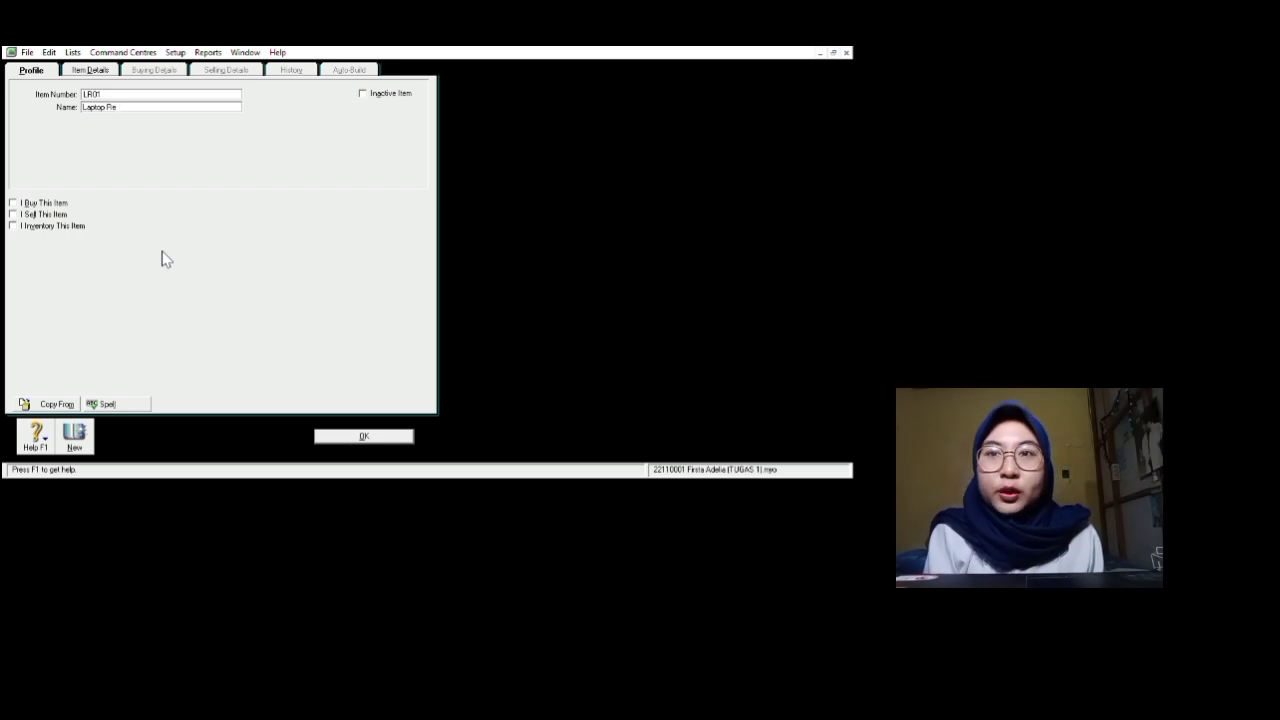
pyautogui.write('llion')
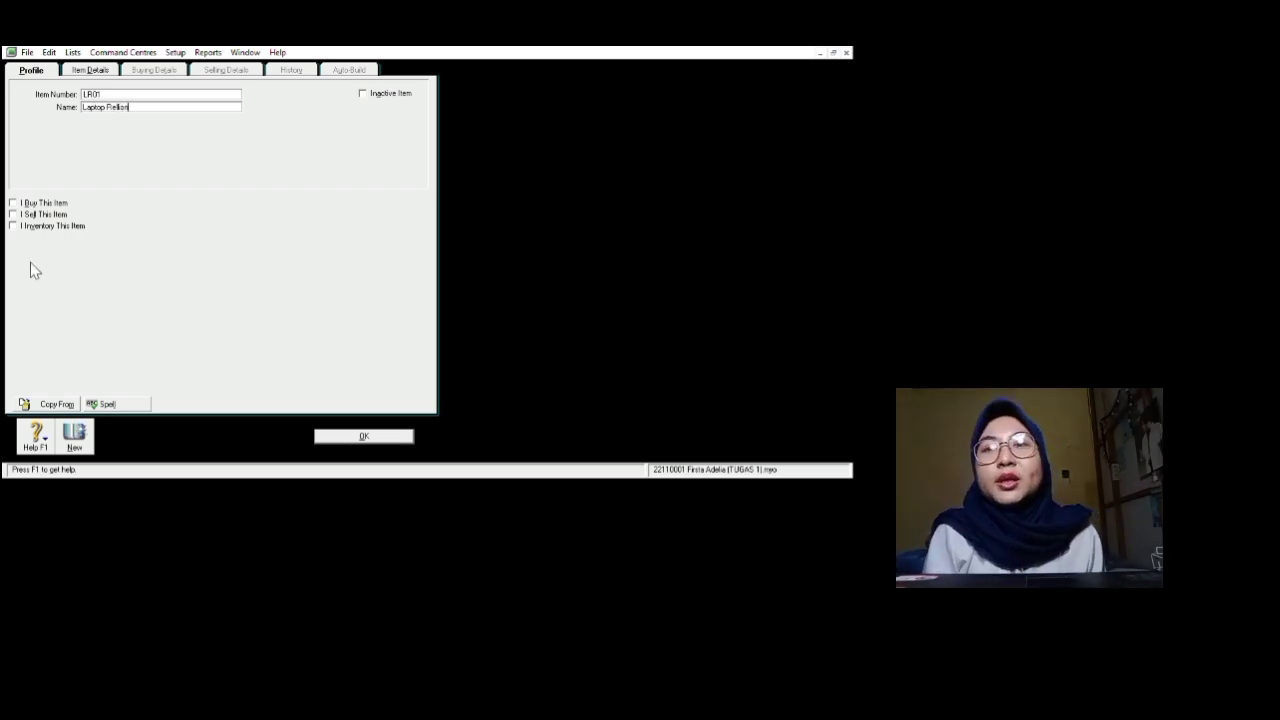
pyautogui.click(13, 203)
pyautogui.click(13, 214)
pyautogui.click(13, 226)
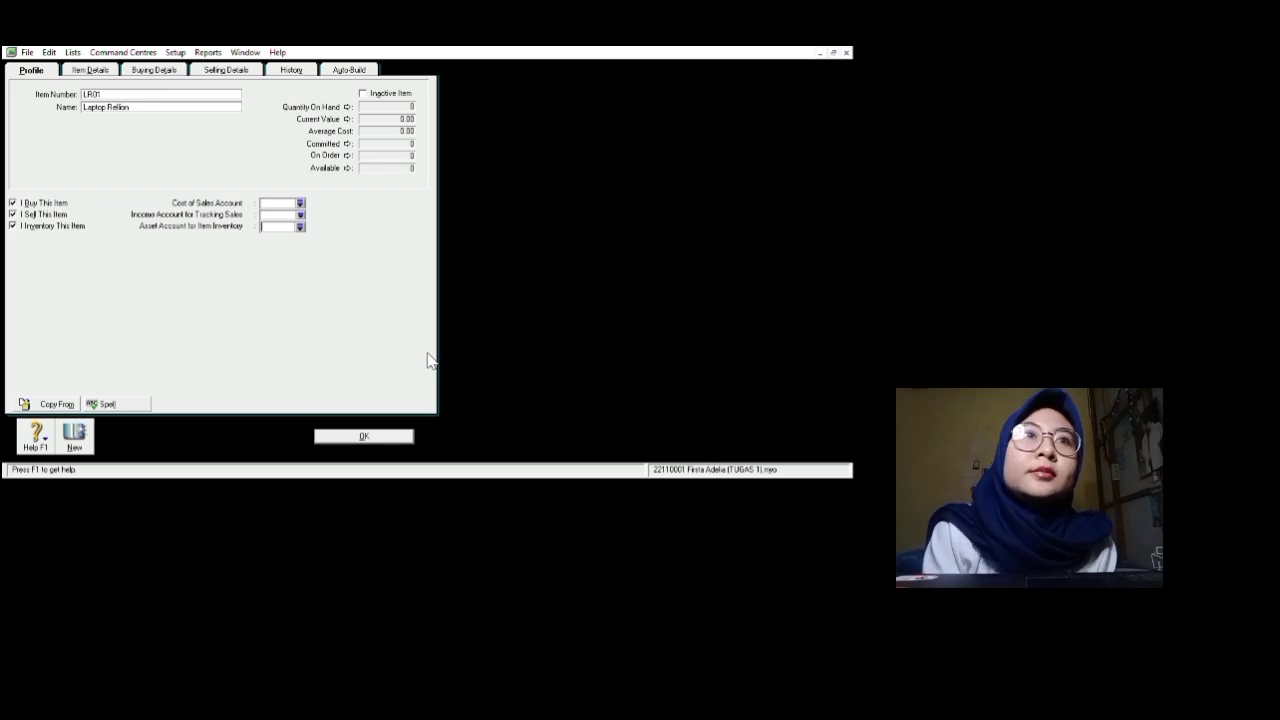
pyautogui.click(707, 472)
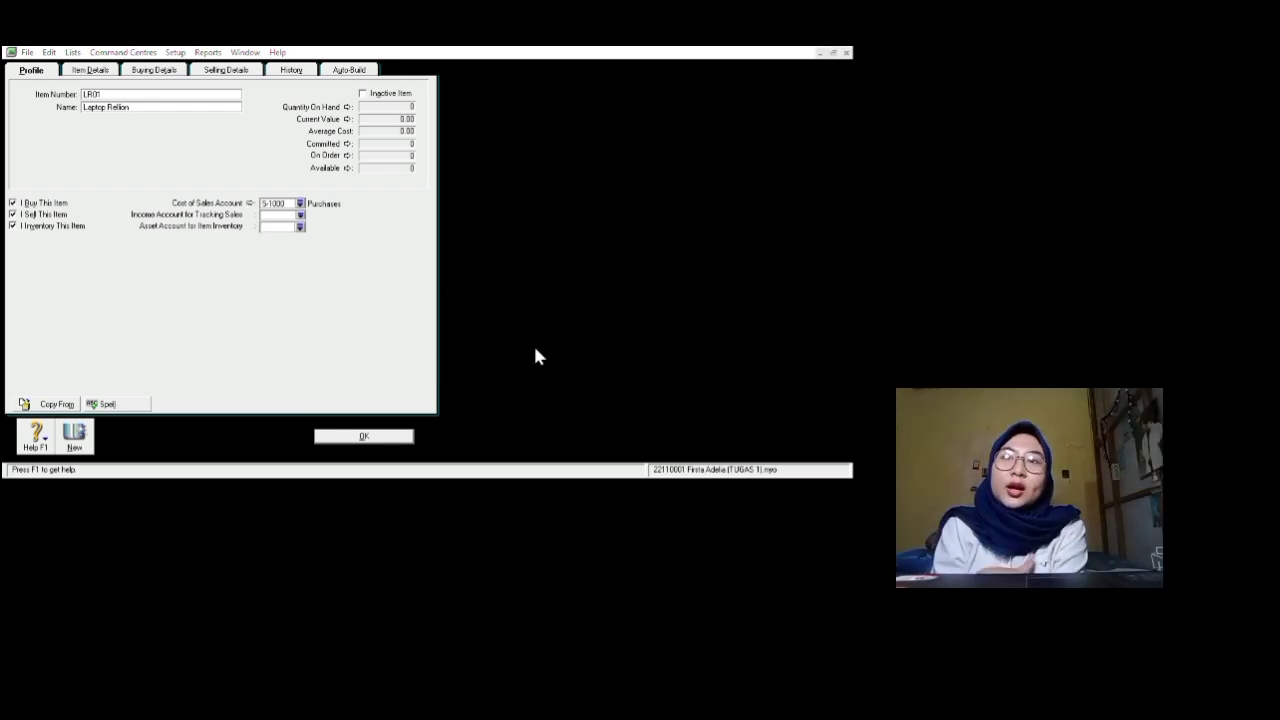
pyautogui.click(722, 459)
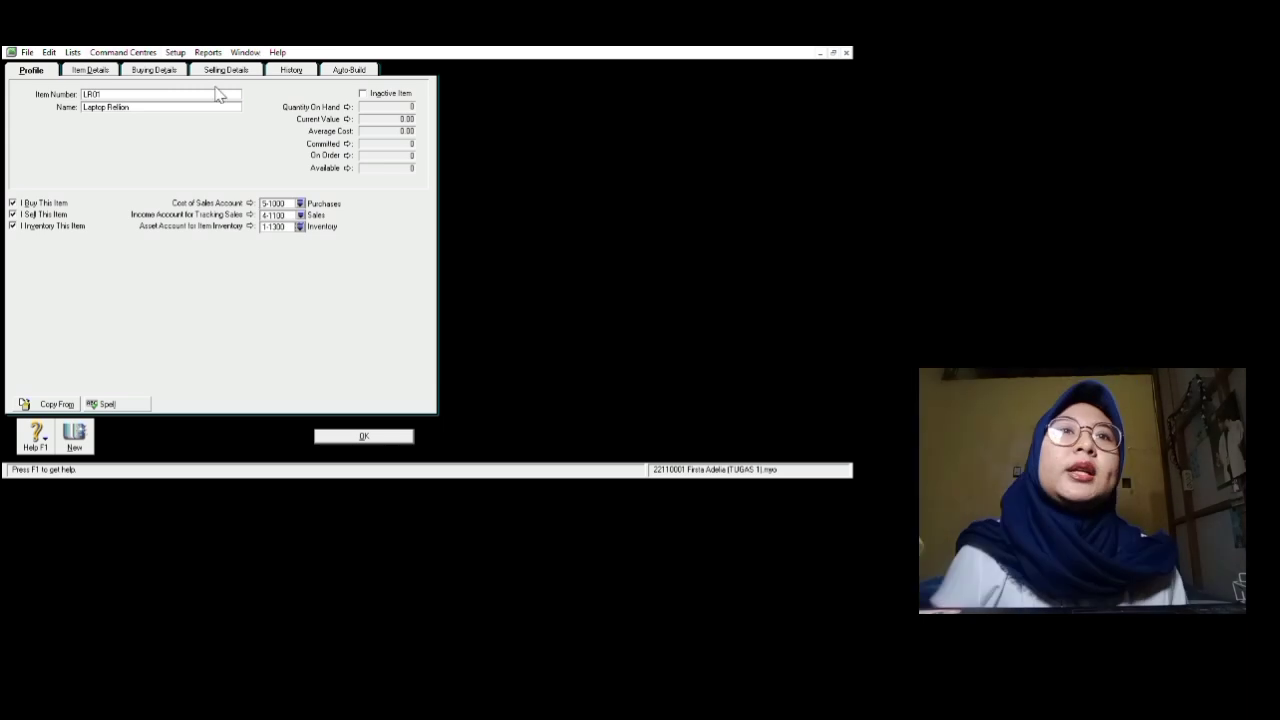
pyautogui.click(154, 70)
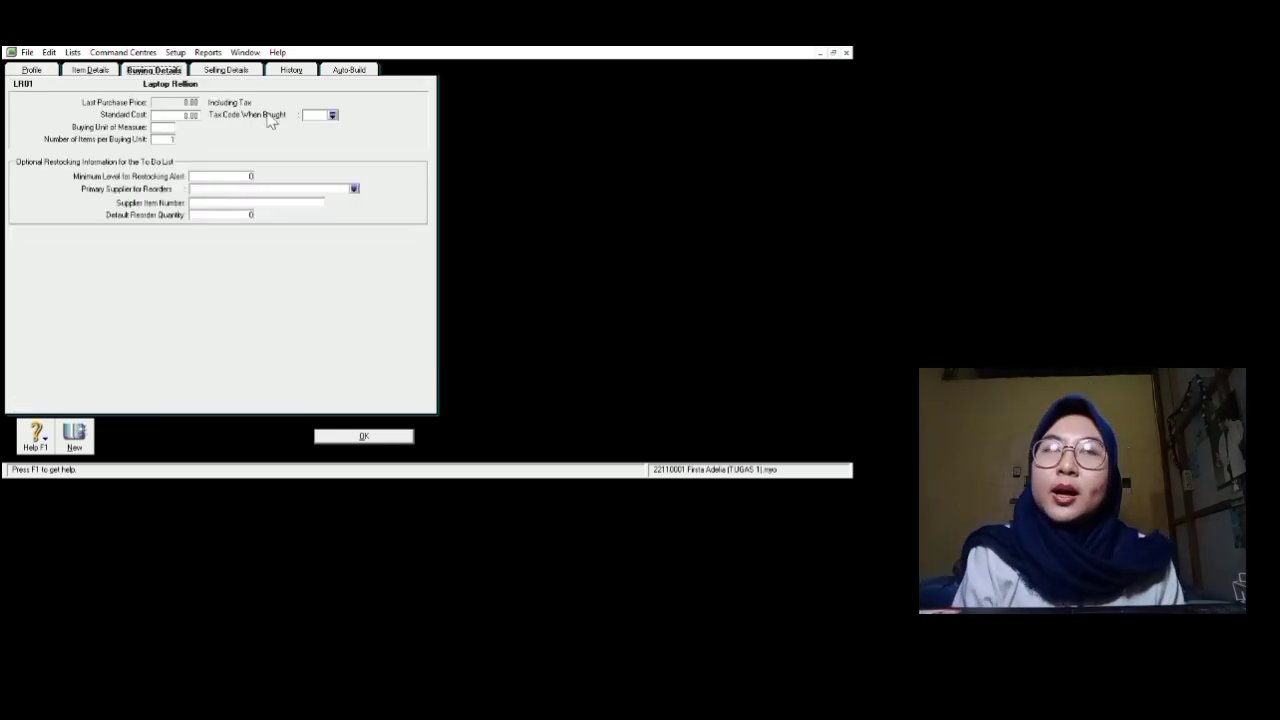
# Step: Give LR01 standard cost 10,000,000, buying unit Unit and purchase tax code P10
pyautogui.press('Tab')
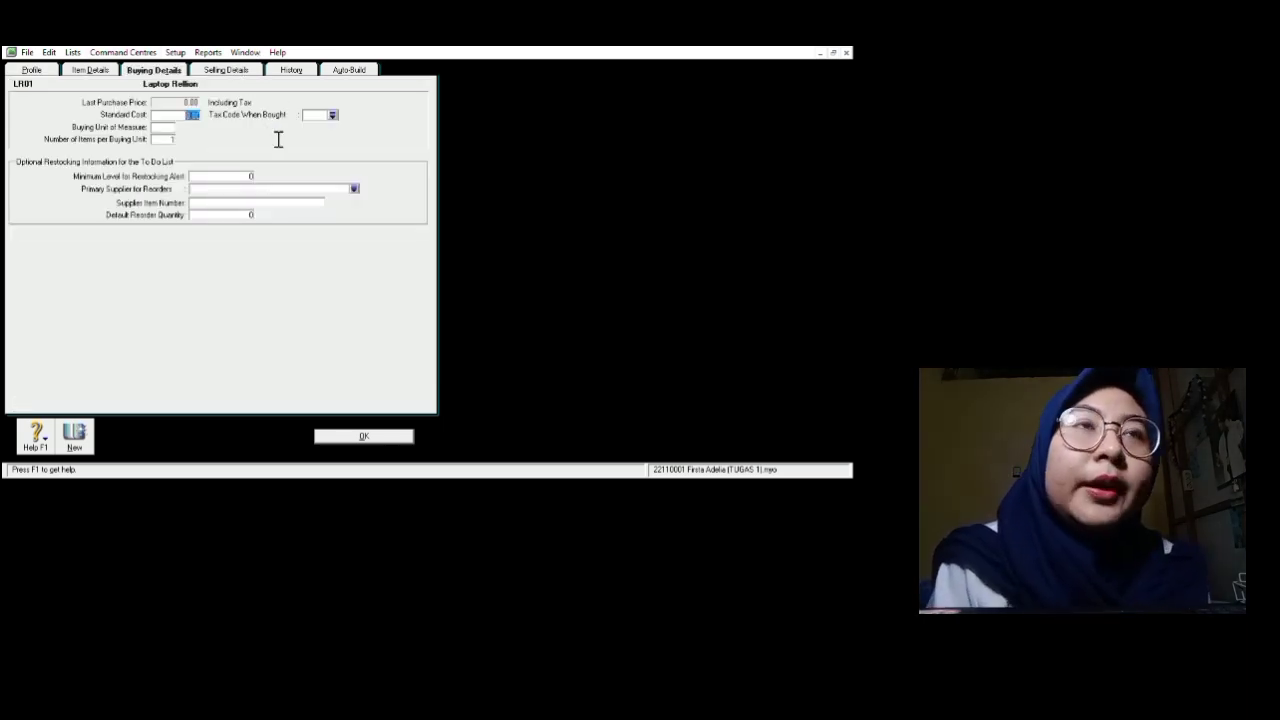
pyautogui.write('10000000')
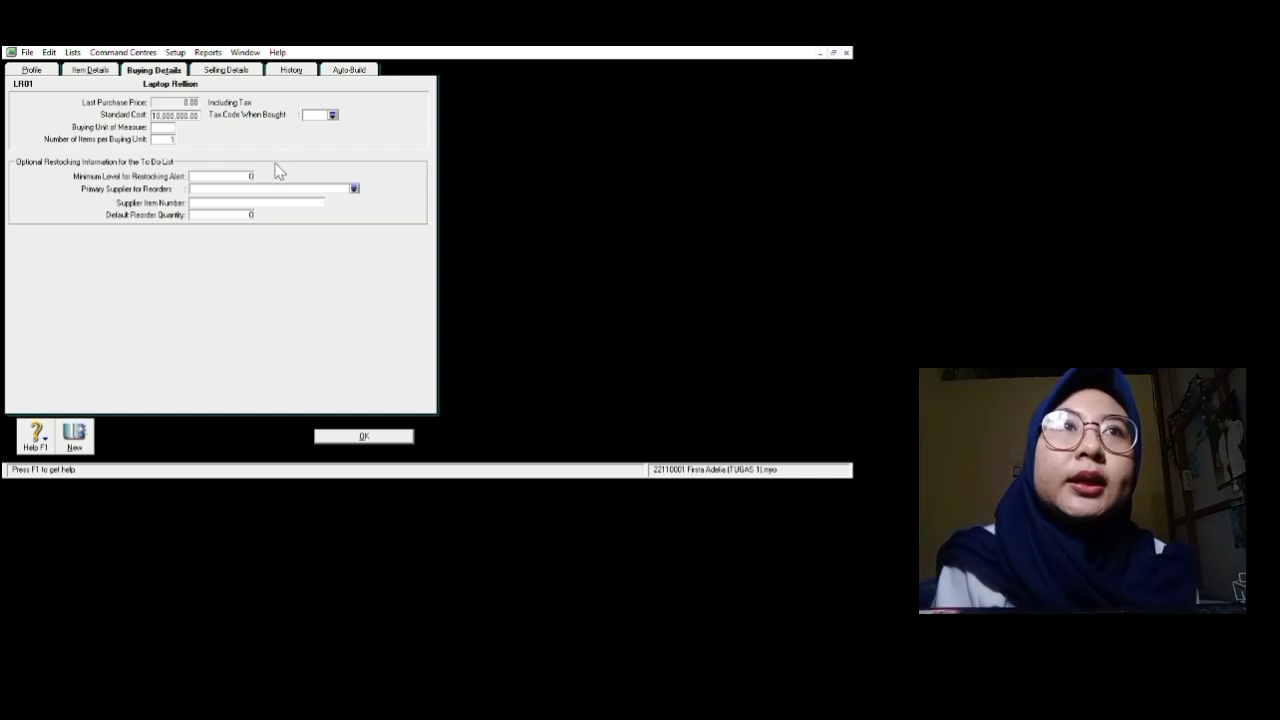
pyautogui.write('Unit')
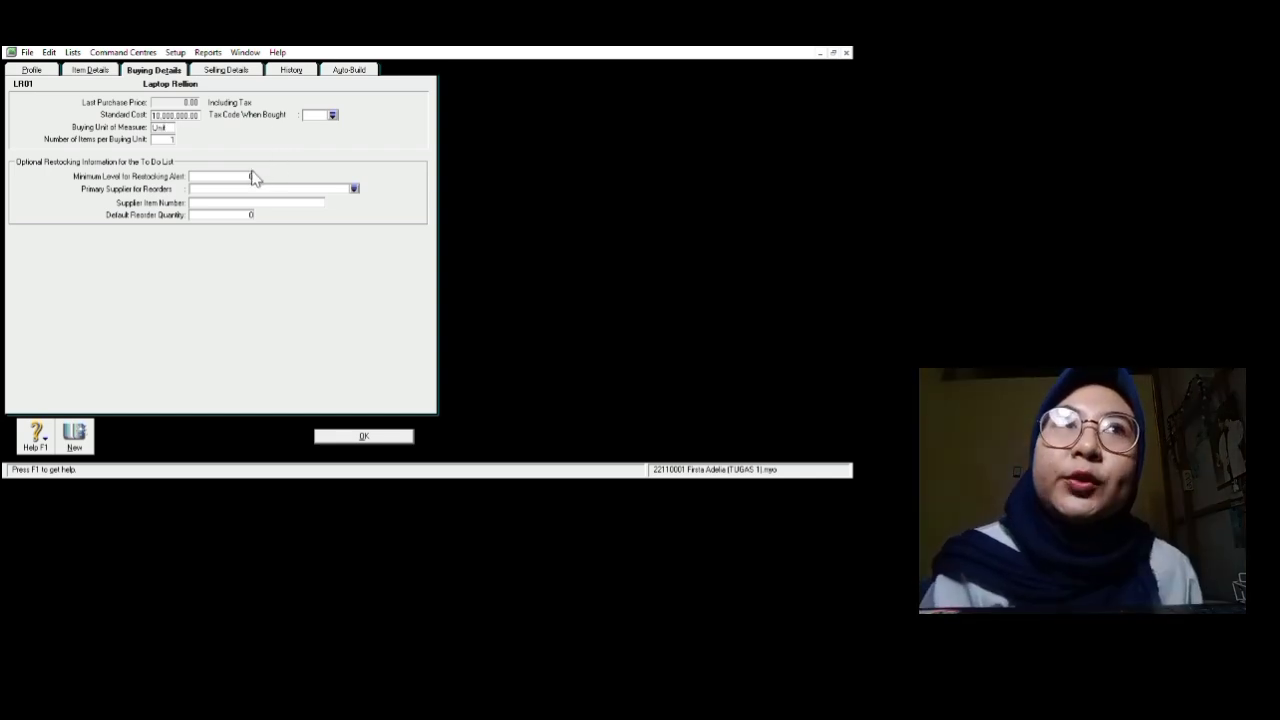
pyautogui.press('Tab')
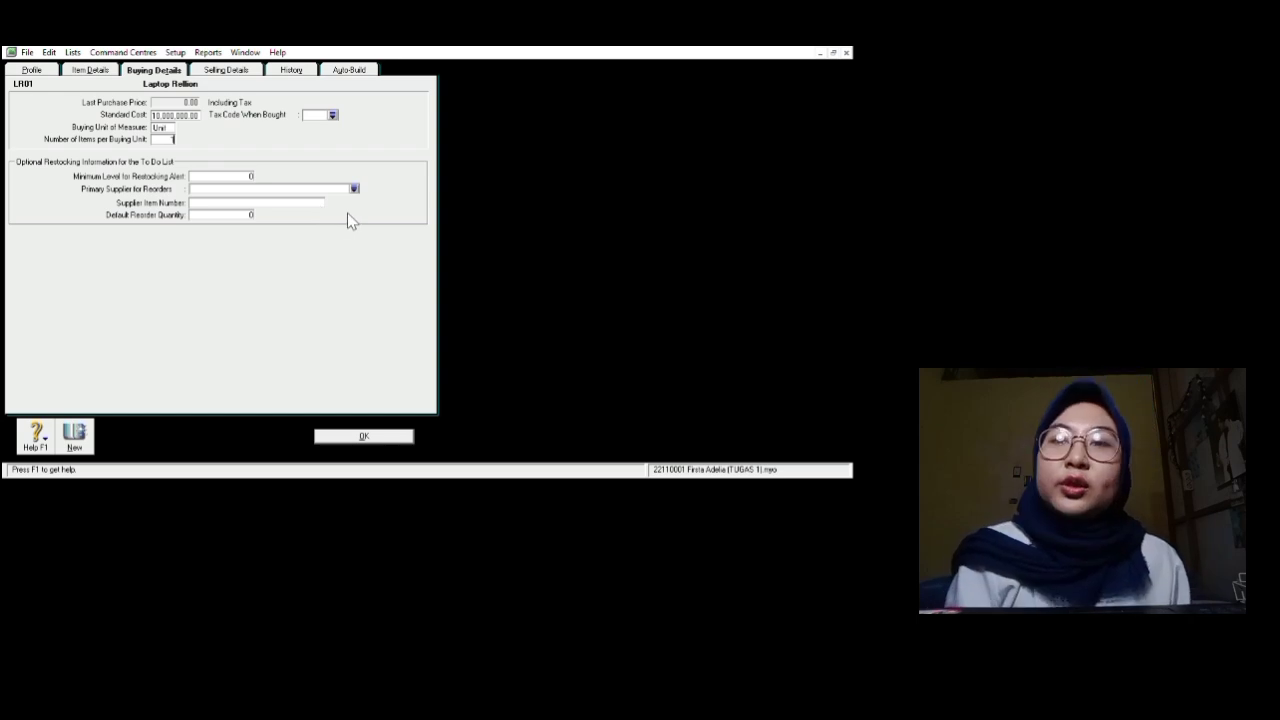
pyautogui.click(503, 132)
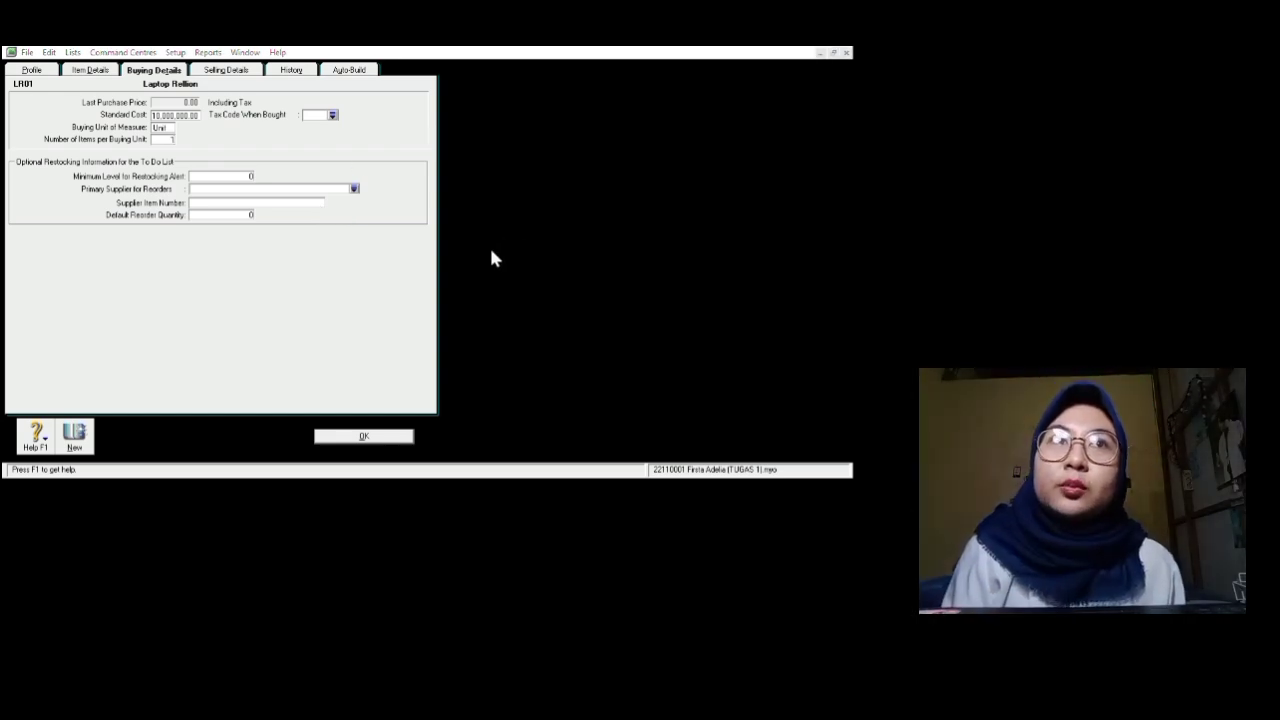
pyautogui.click(732, 490)
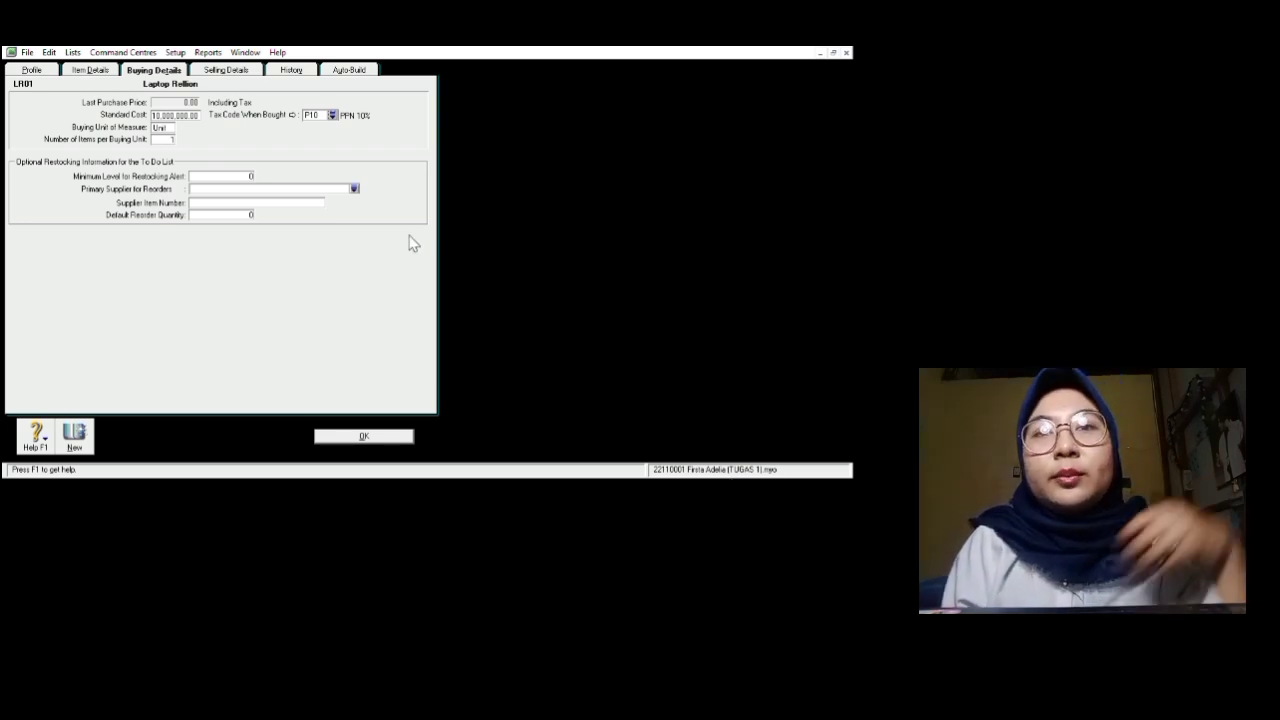
pyautogui.click(351, 57)
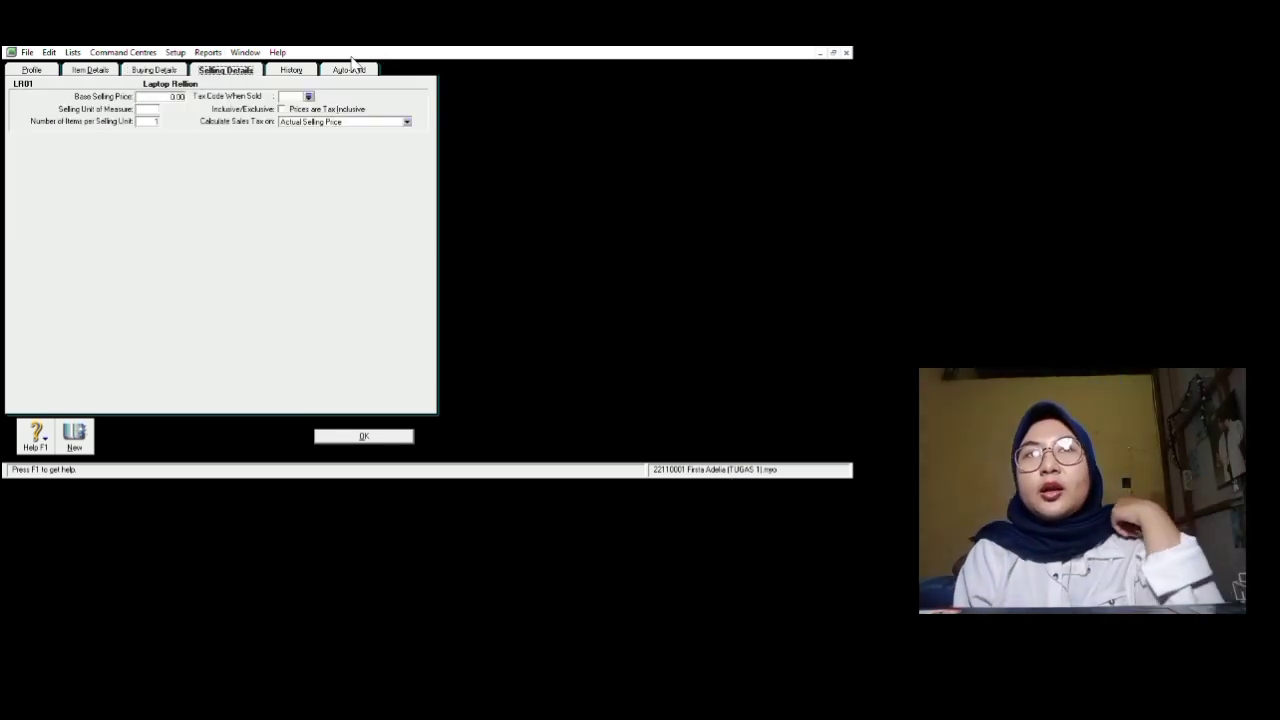
# Step: Set LR01's selling price to 12,000,000, selling unit Unit, sales tax code P10, and save it
pyautogui.write('12')
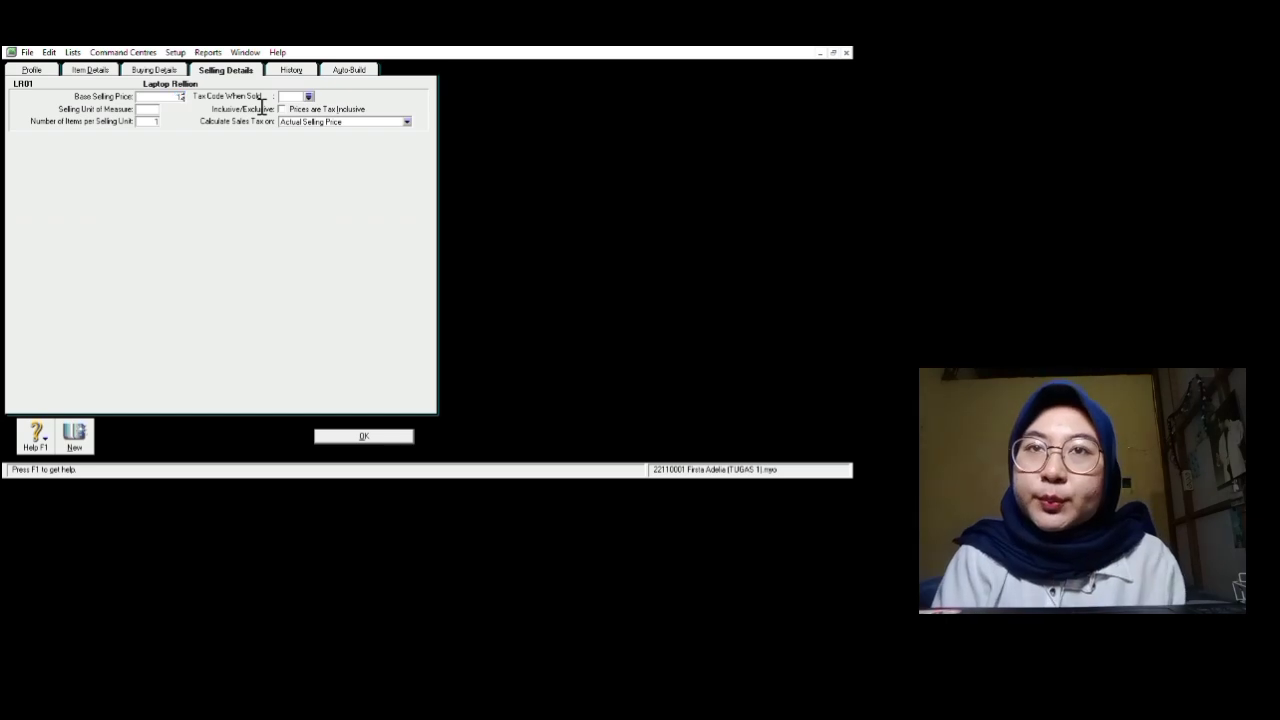
pyautogui.write(',000,000')
pyautogui.press('Tab')
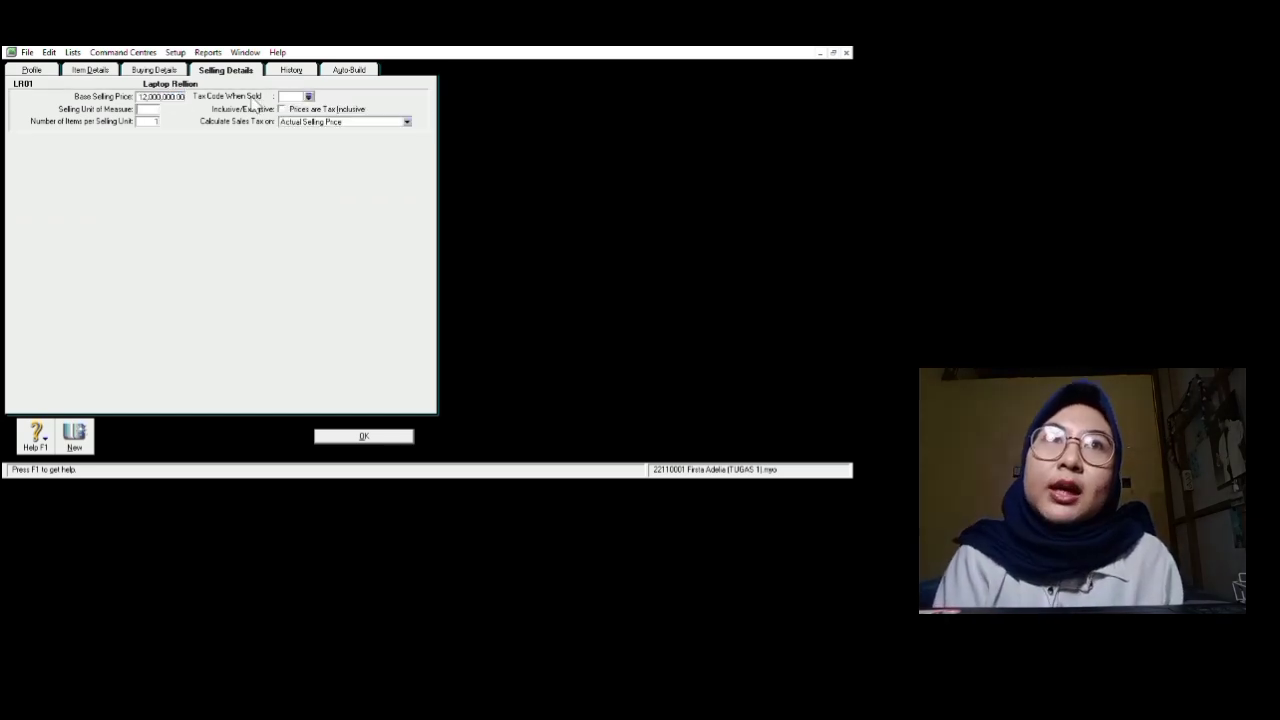
pyautogui.write('Unit')
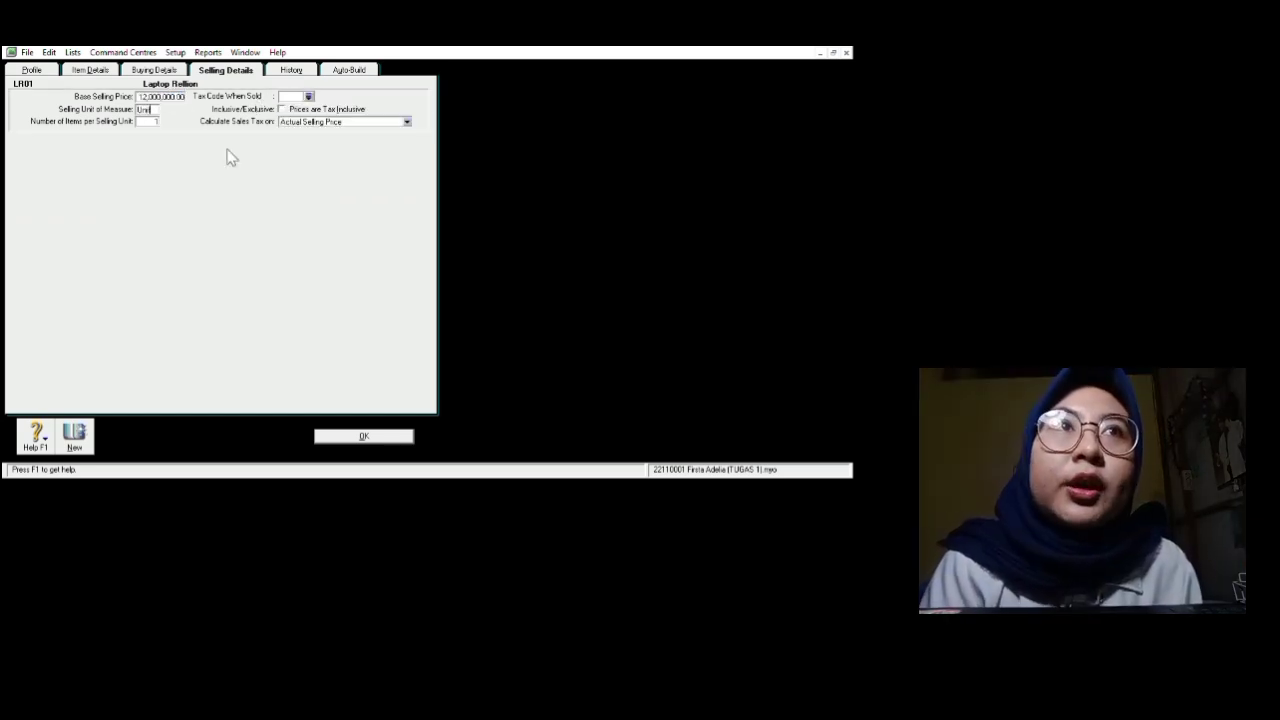
pyautogui.click(466, 109)
pyautogui.click(718, 476)
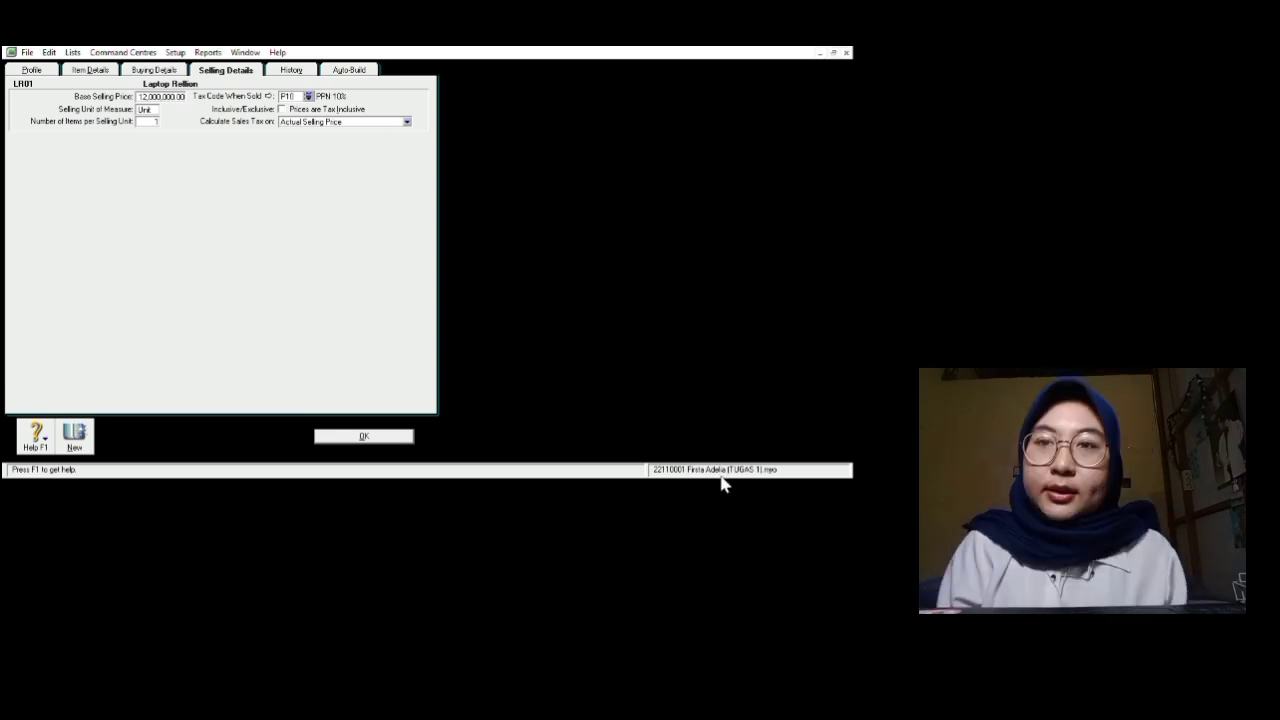
pyautogui.press('Return')
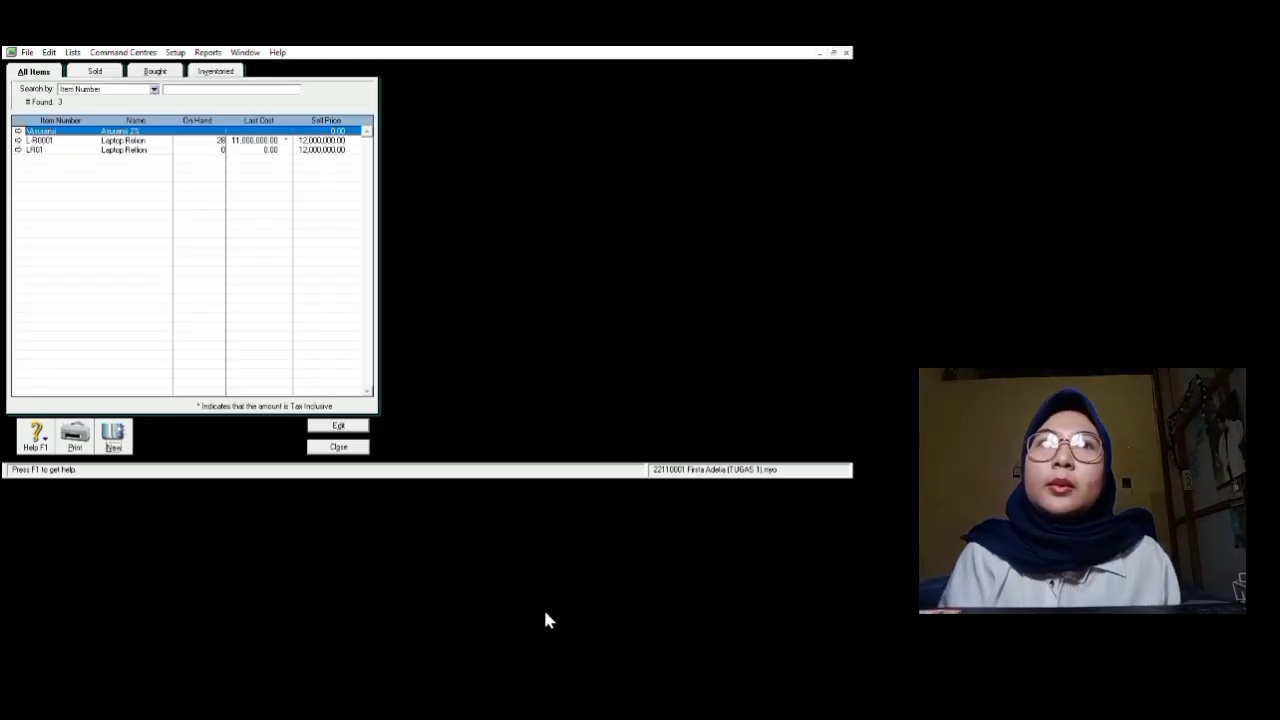
# Step: Close the Items List and start a new Adjust Inventory entry from the Inventory area
pyautogui.press('Escape')
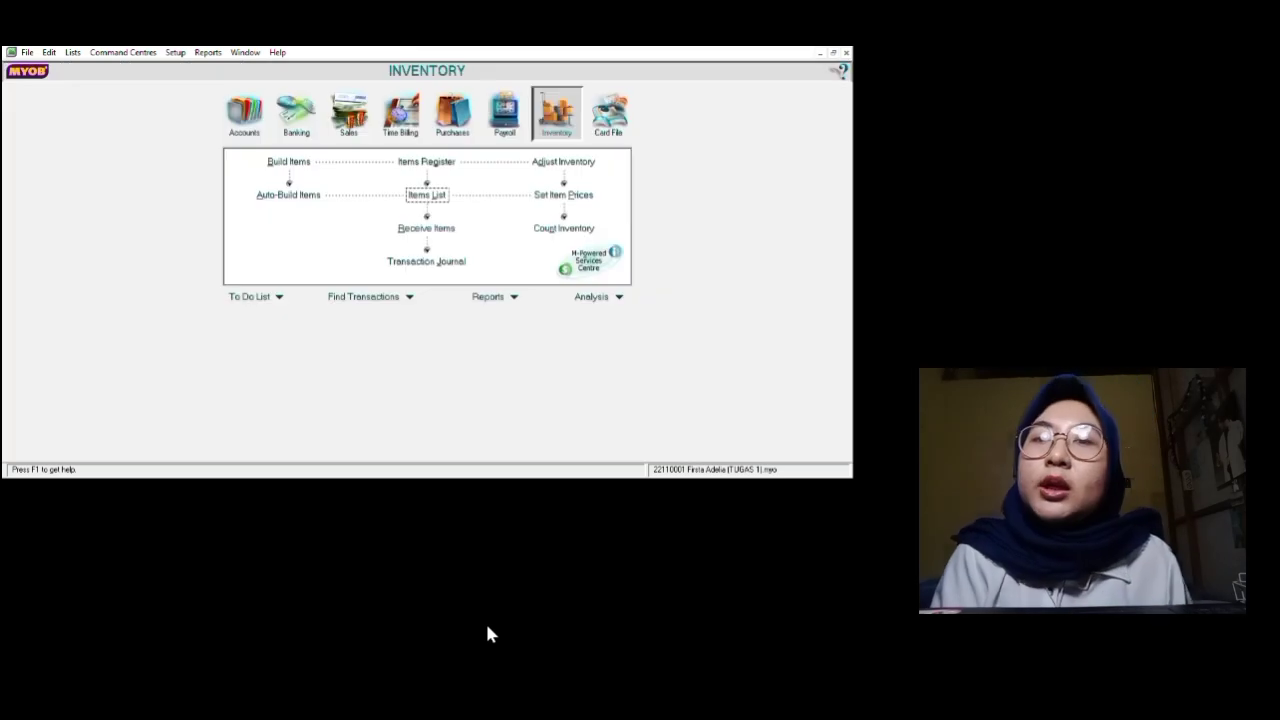
pyautogui.click(452, 114)
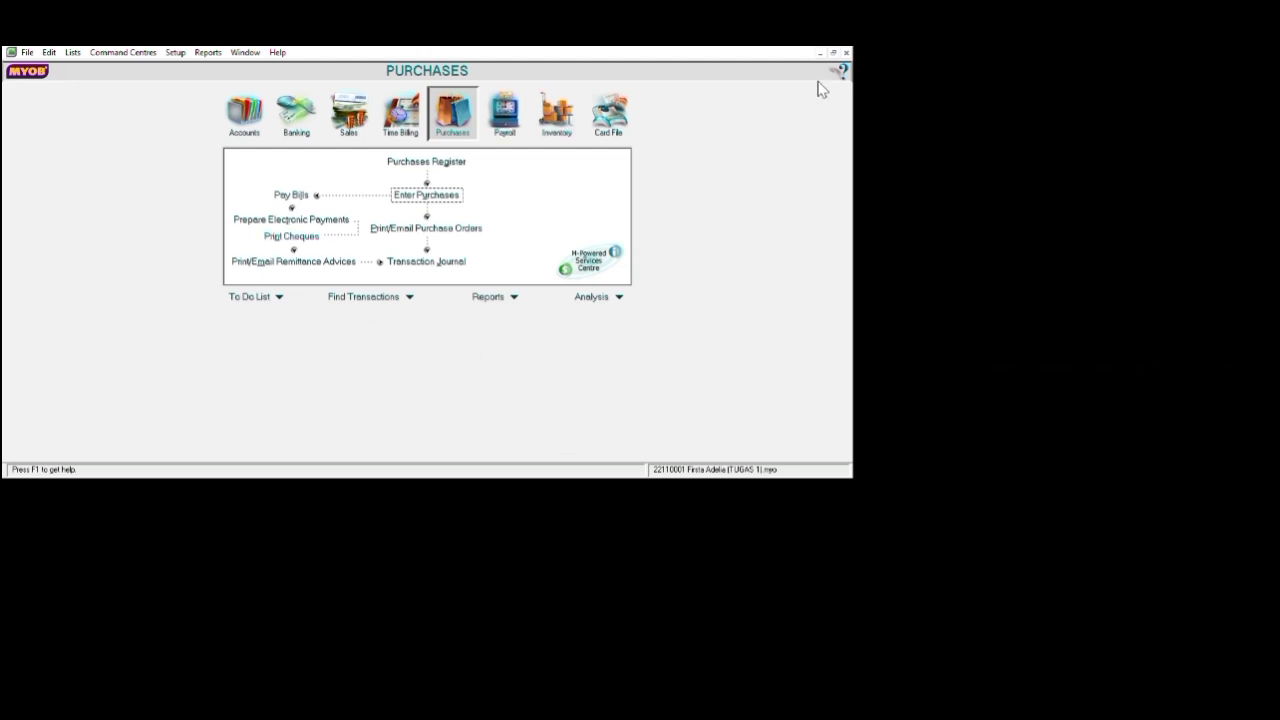
pyautogui.click(874, 165)
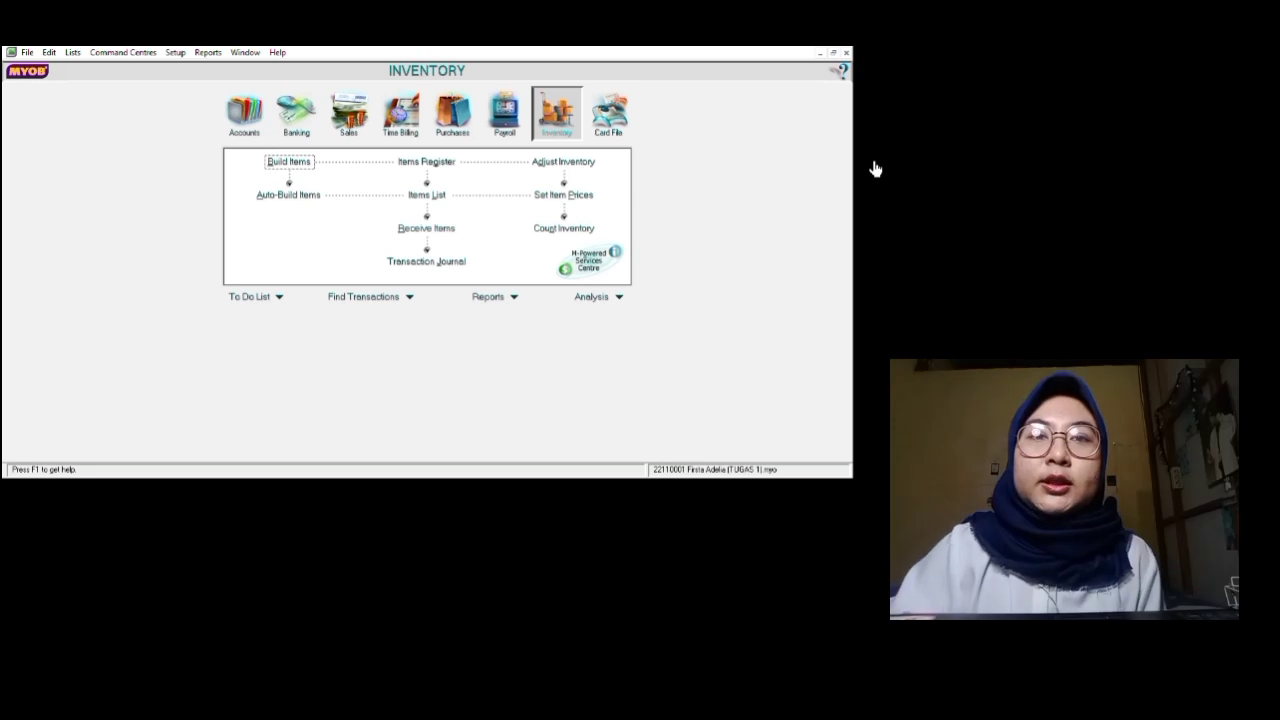
pyautogui.click(860, 216)
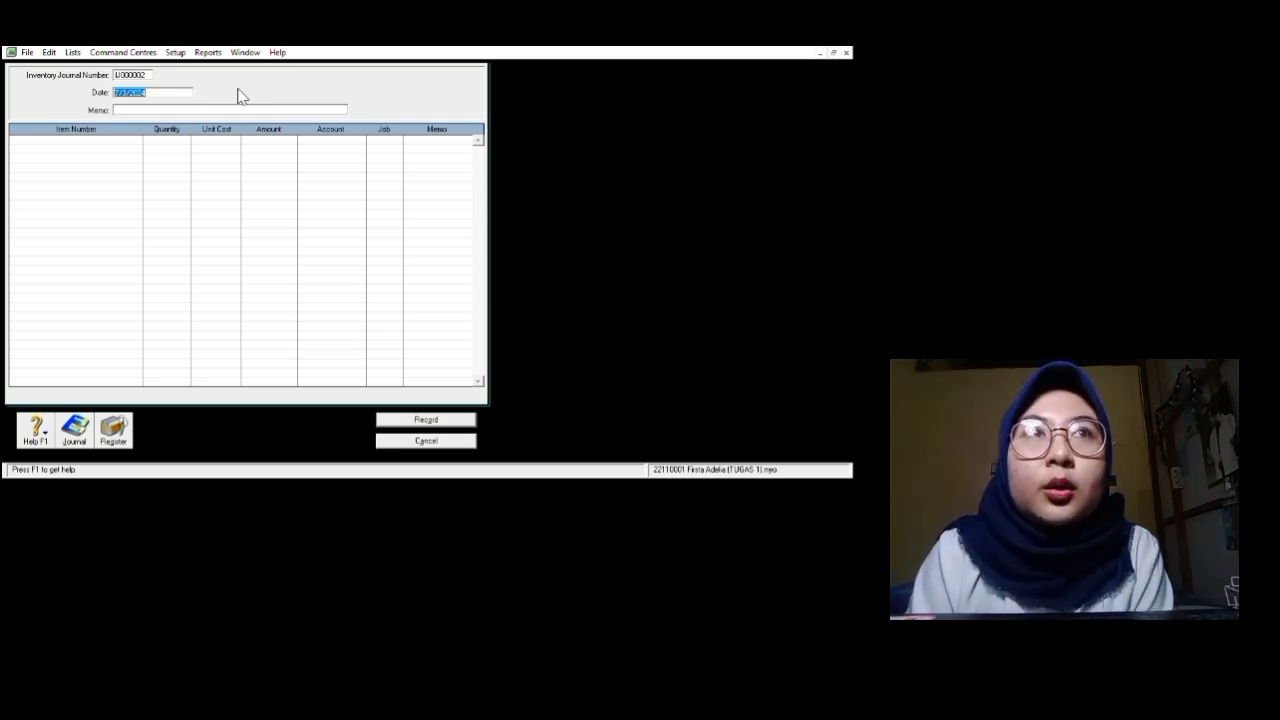
# Step: Date the adjustment 01/01/2016 with memo 'saldo awal barang dagang'
pyautogui.press('Right')
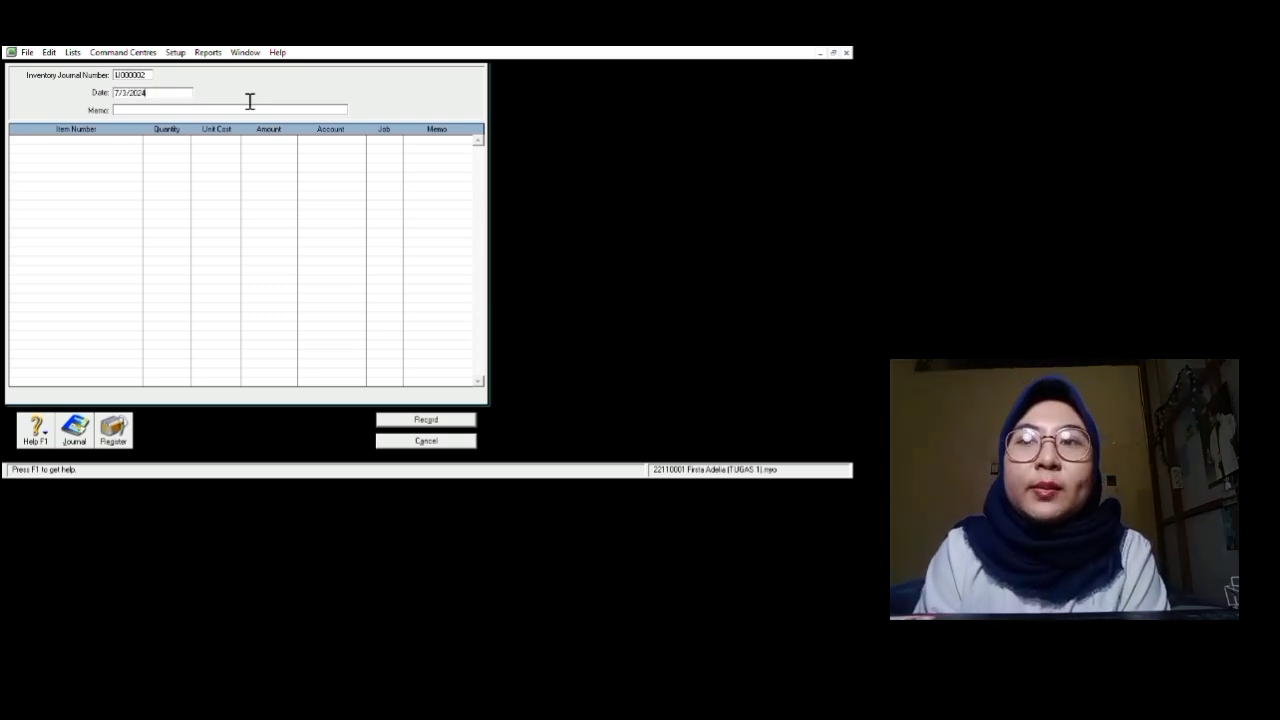
pyautogui.press('BackSpace')
pyautogui.press('BackSpace')
pyautogui.press('BackSpace')
pyautogui.press('BackSpace')
pyautogui.press('BackSpace')
pyautogui.press('BackSpace')
pyautogui.press('BackSpace')
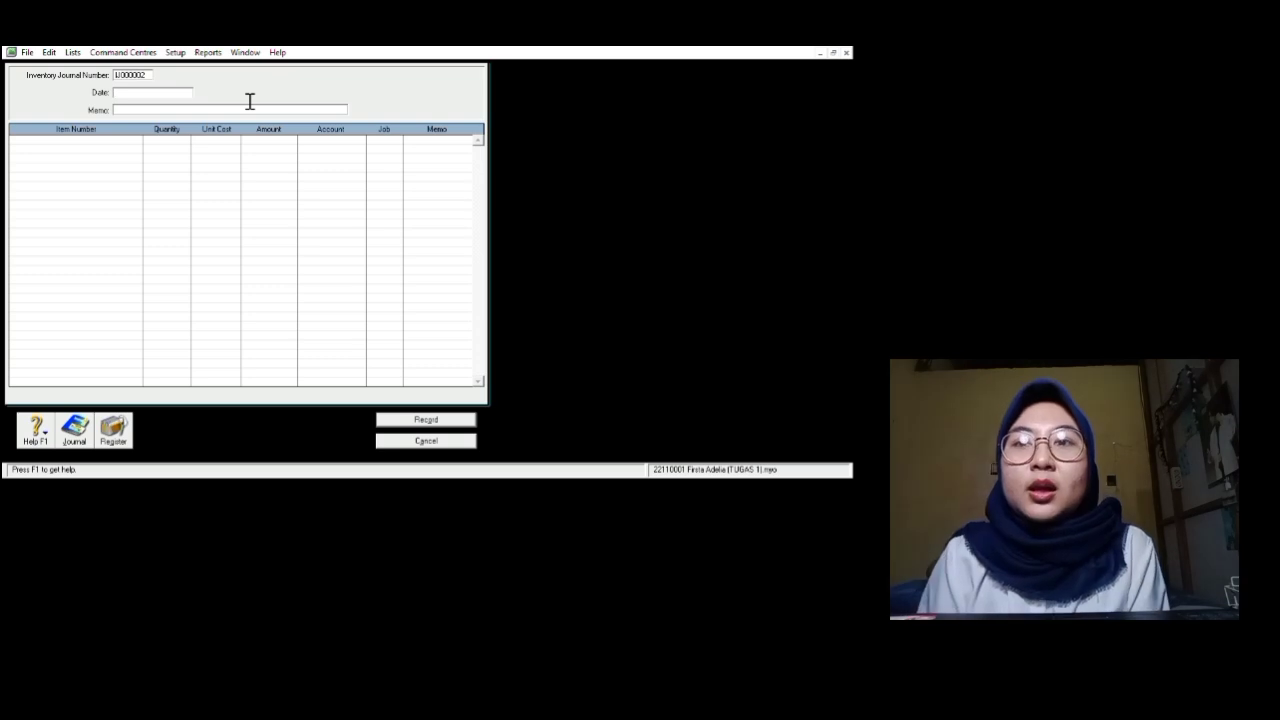
pyautogui.write('01/0')
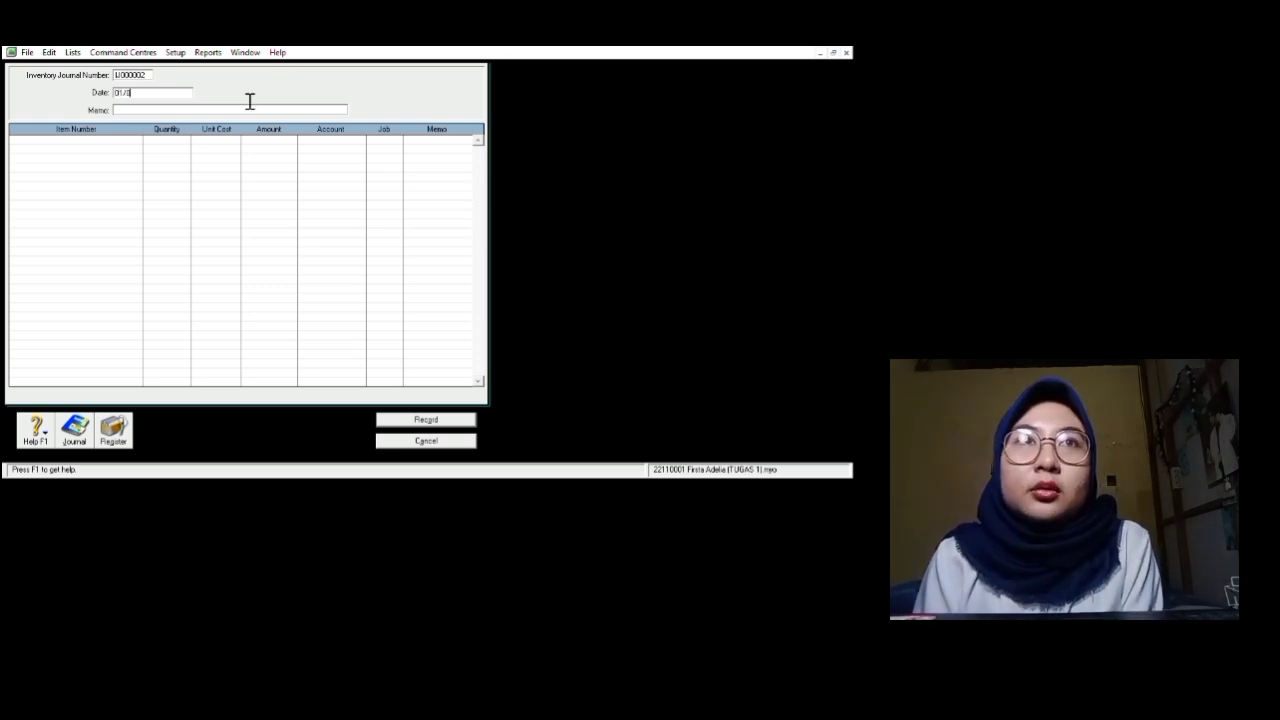
pyautogui.write('1/20')
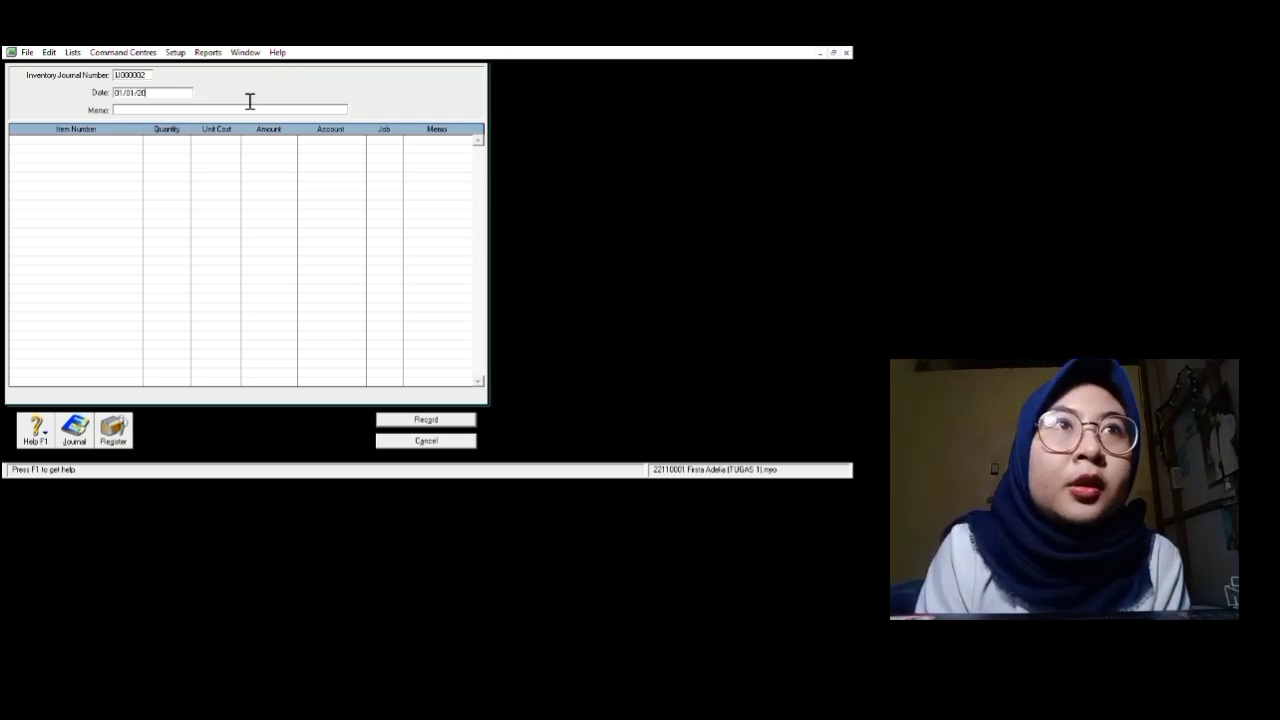
pyautogui.write('16')
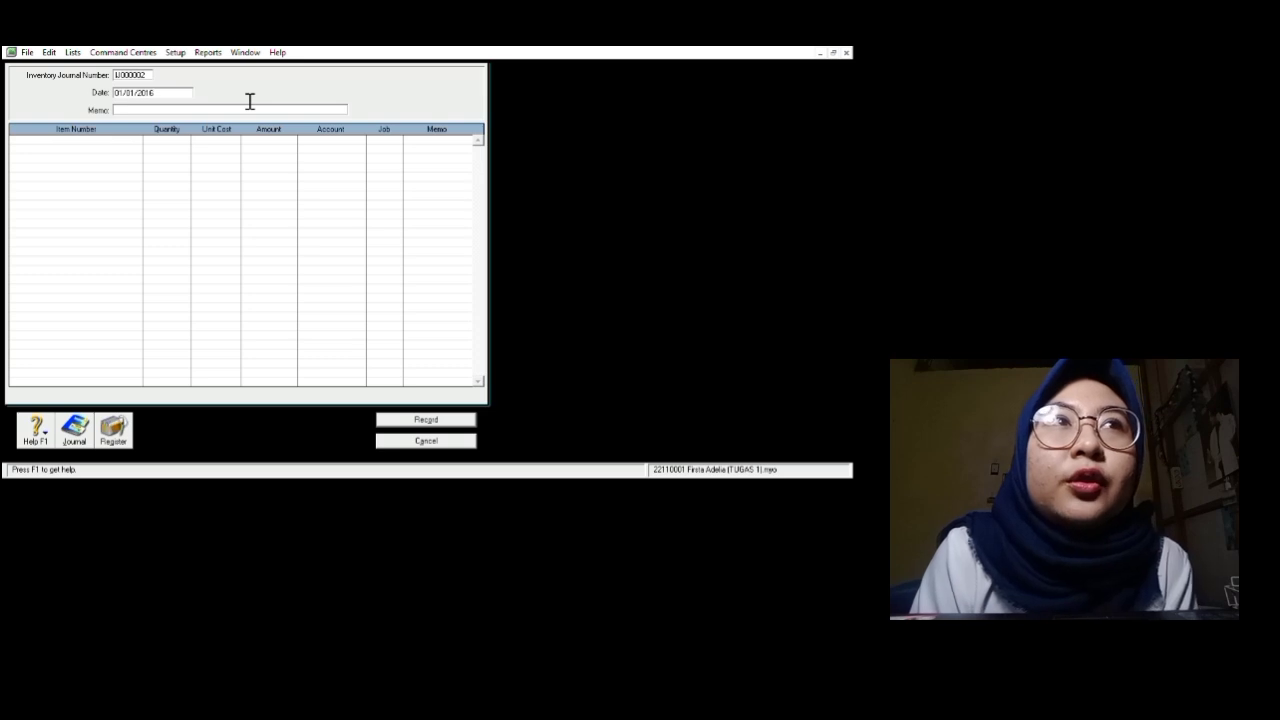
pyautogui.press('Tab')
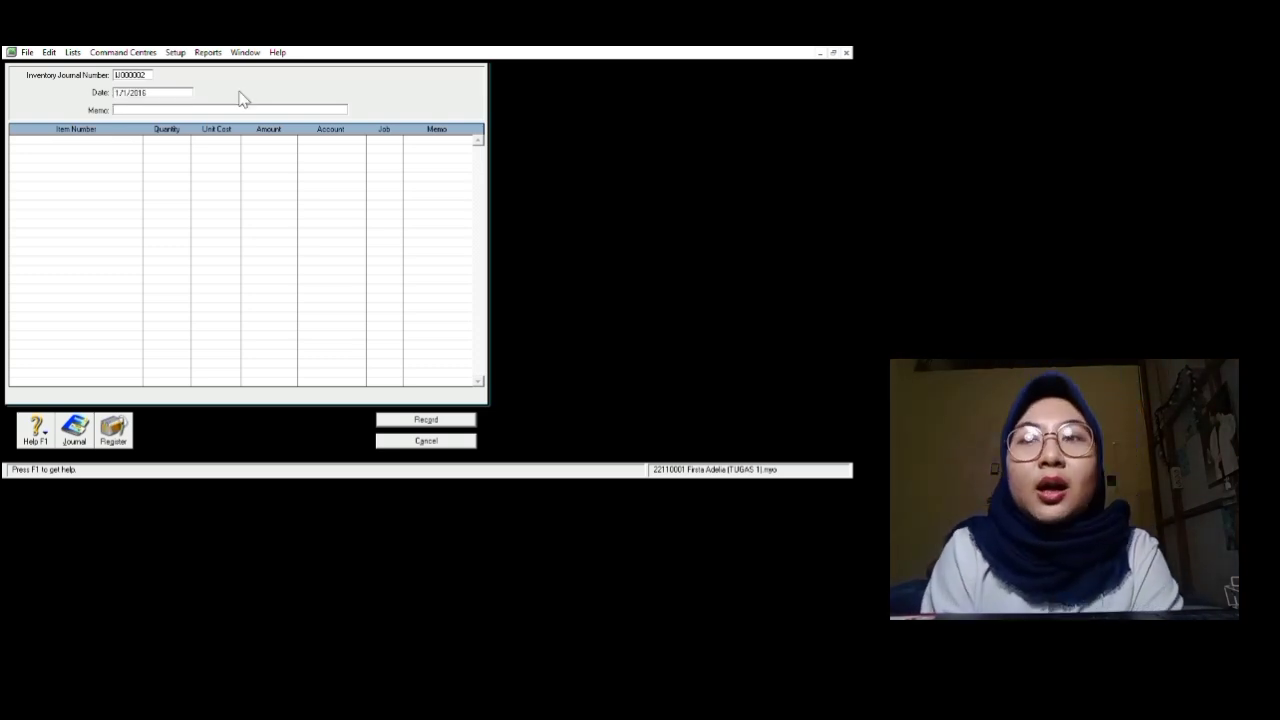
pyautogui.write('s')
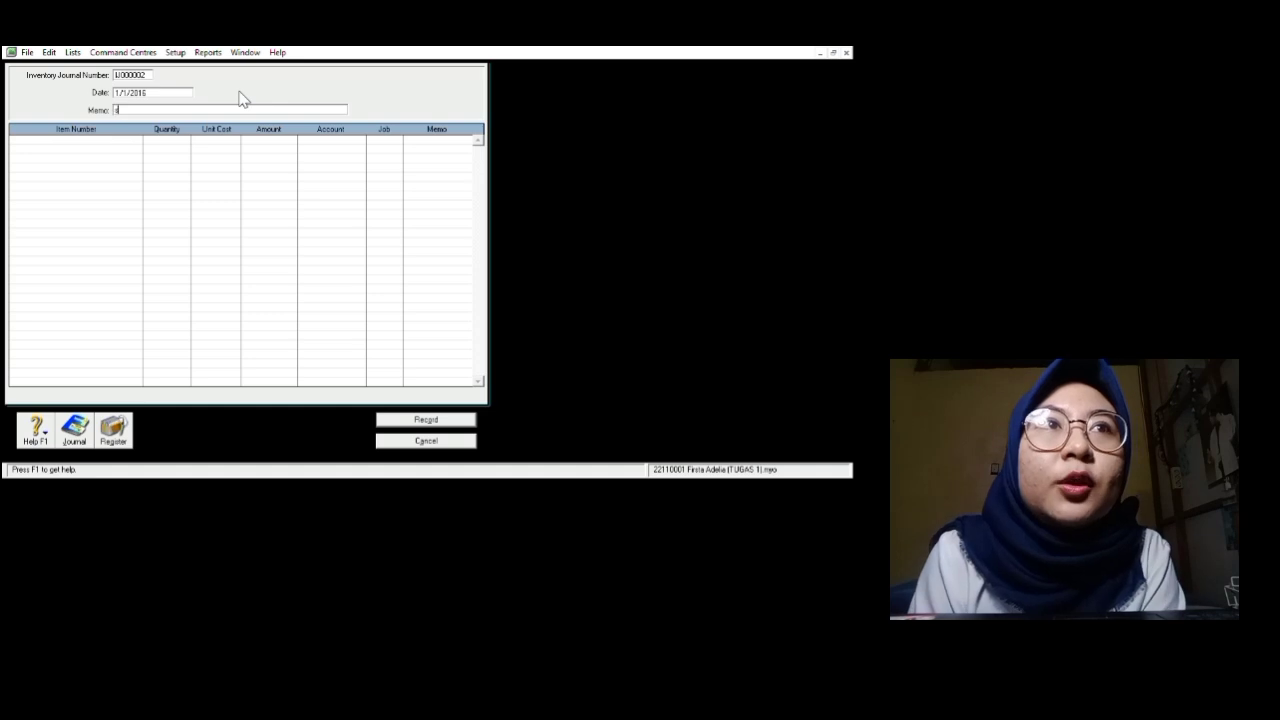
pyautogui.write('aldo')
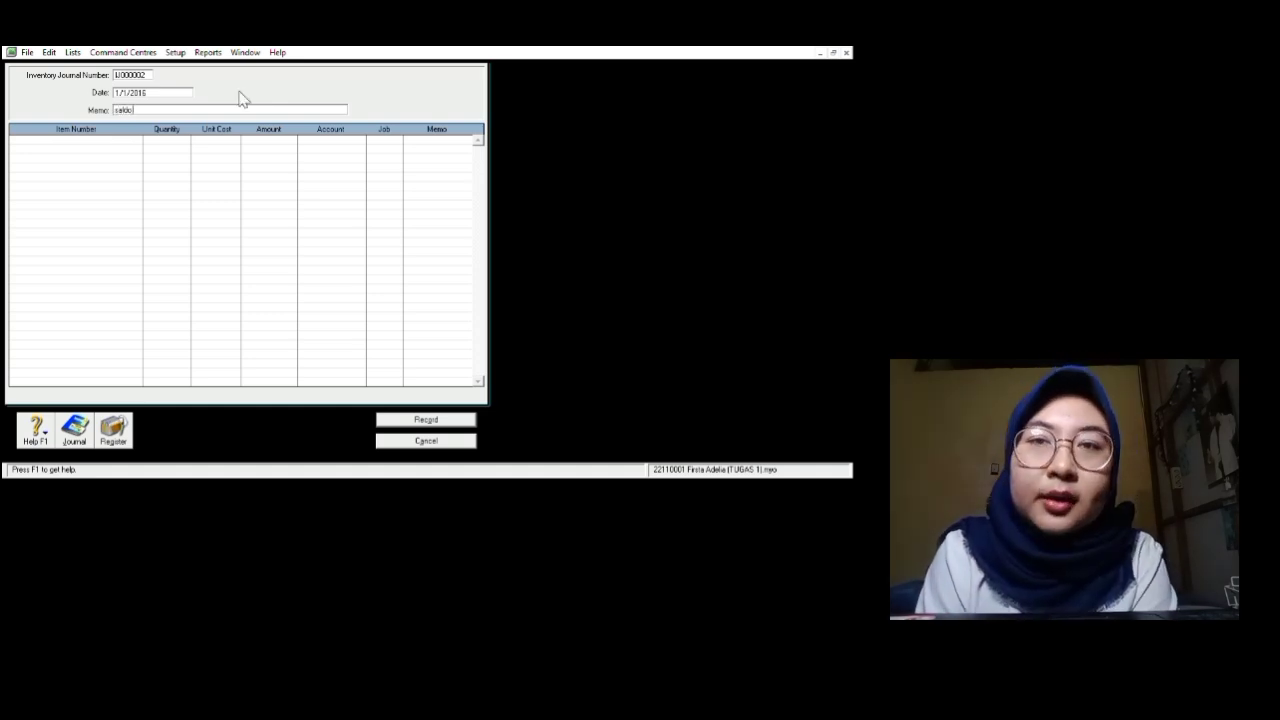
pyautogui.write(' awal b')
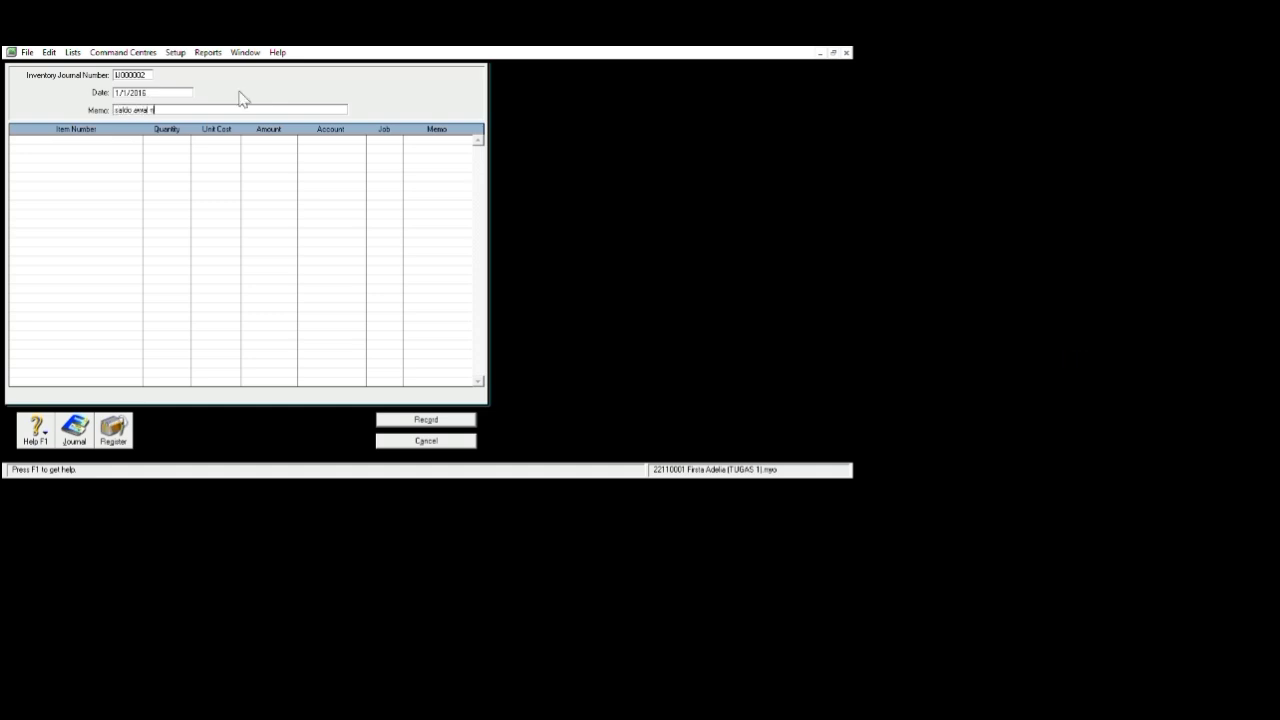
pyautogui.write('arang dagang')
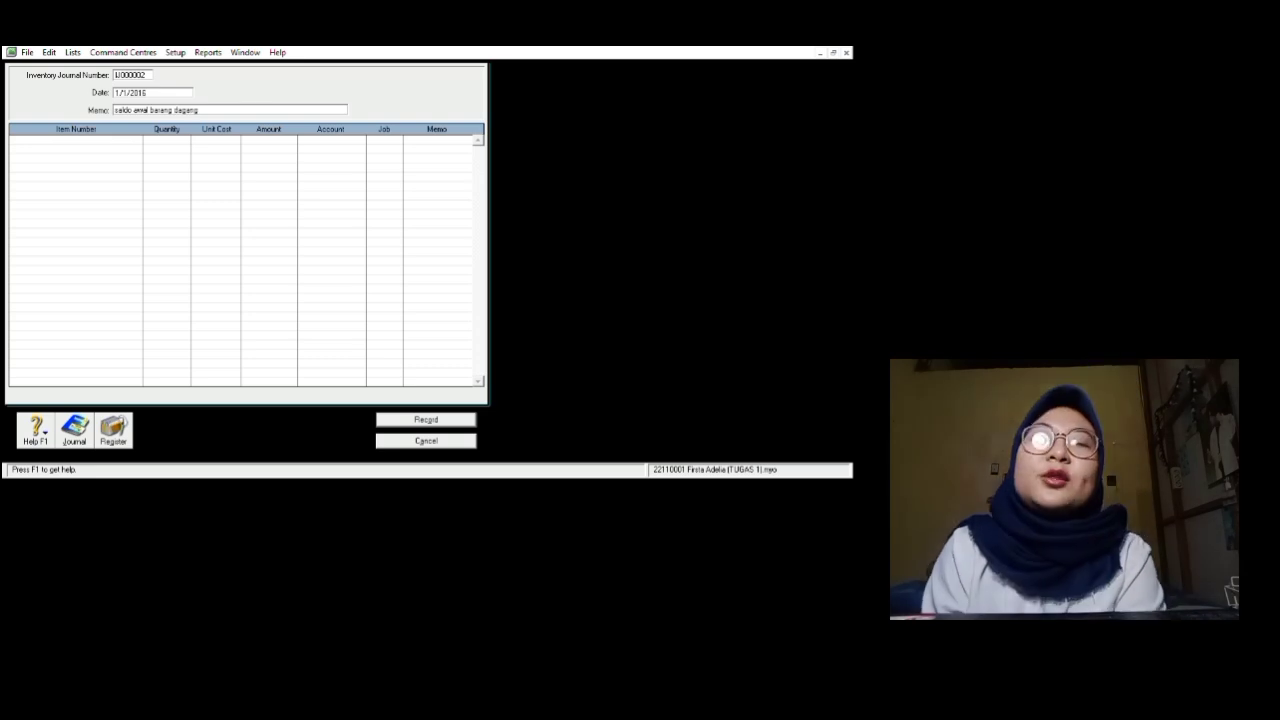
pyautogui.press('Tab')
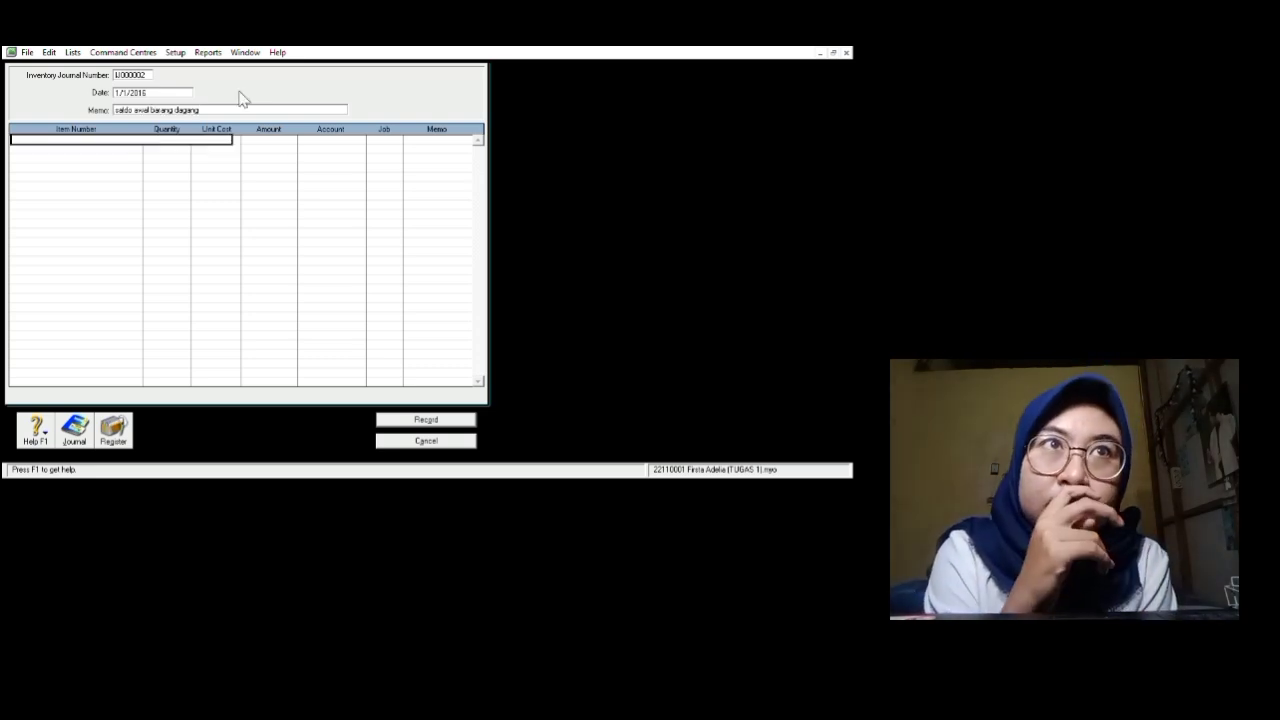
# Step: Add 10 units of LR01 at 10,000,000 each to account 1-1300 and record the adjustment
pyautogui.write('L')
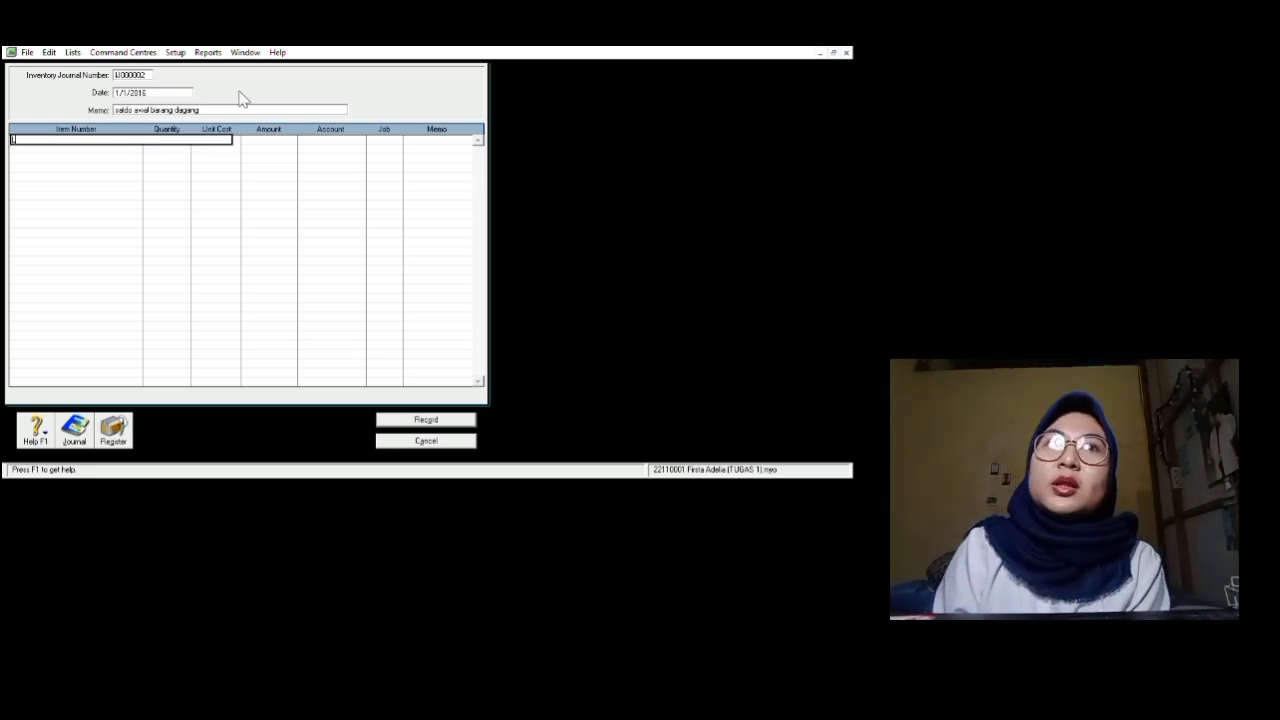
pyautogui.write('R01')
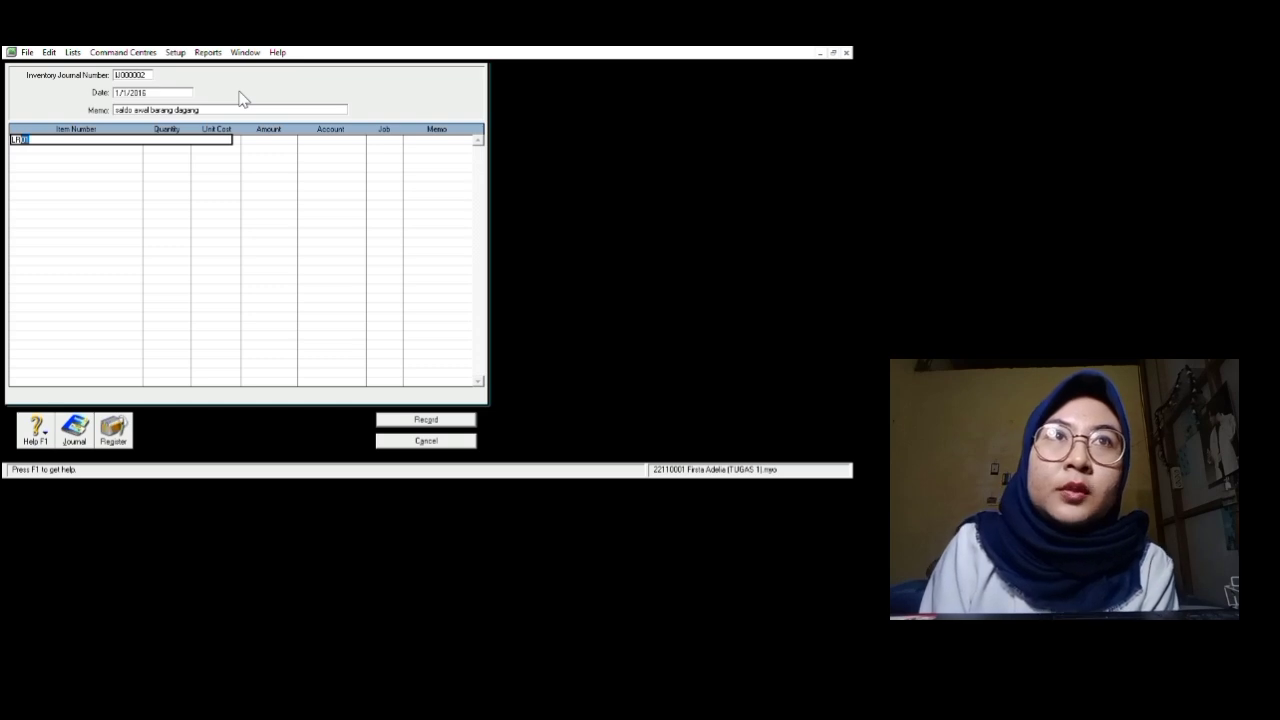
pyautogui.press('Return')
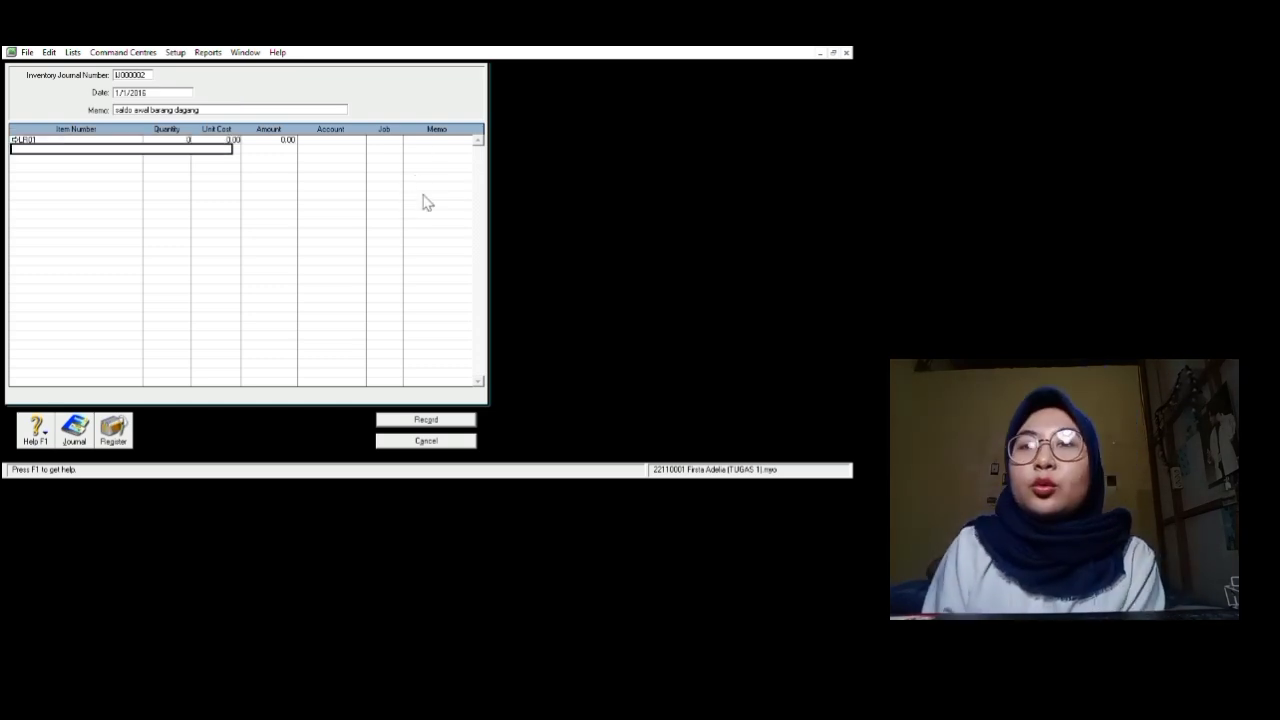
pyautogui.press('Tab')
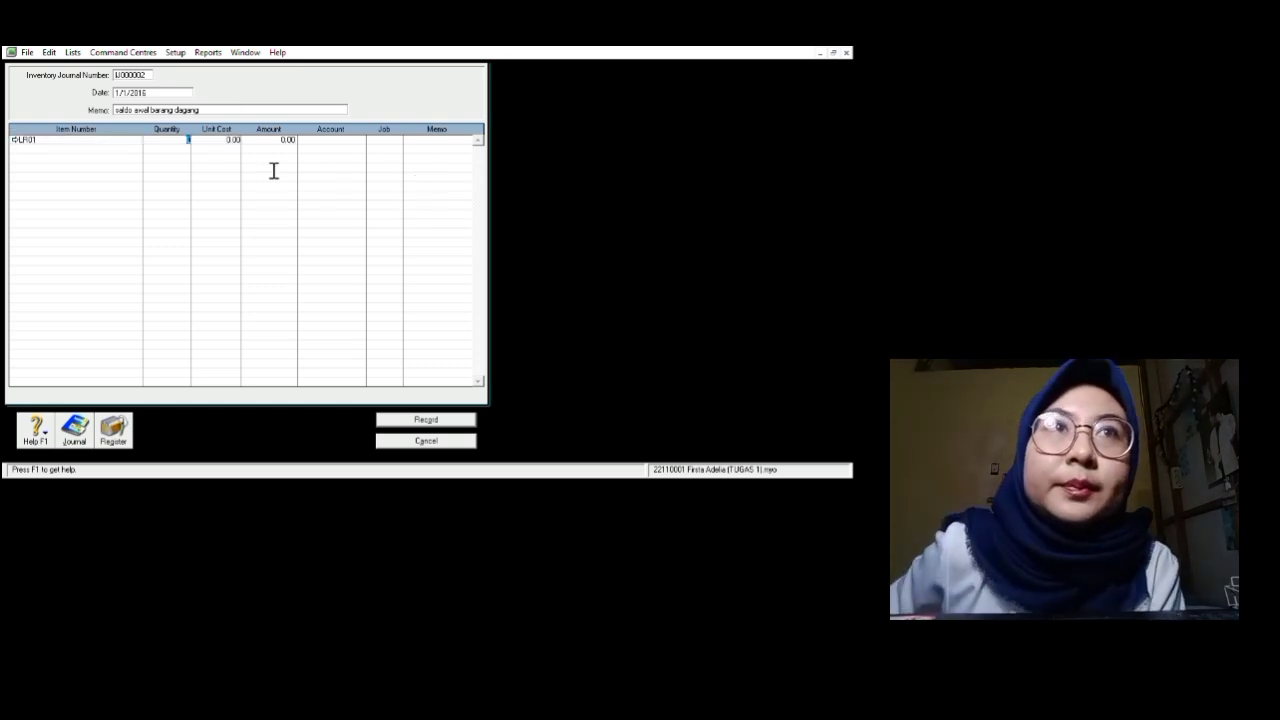
pyautogui.write('10')
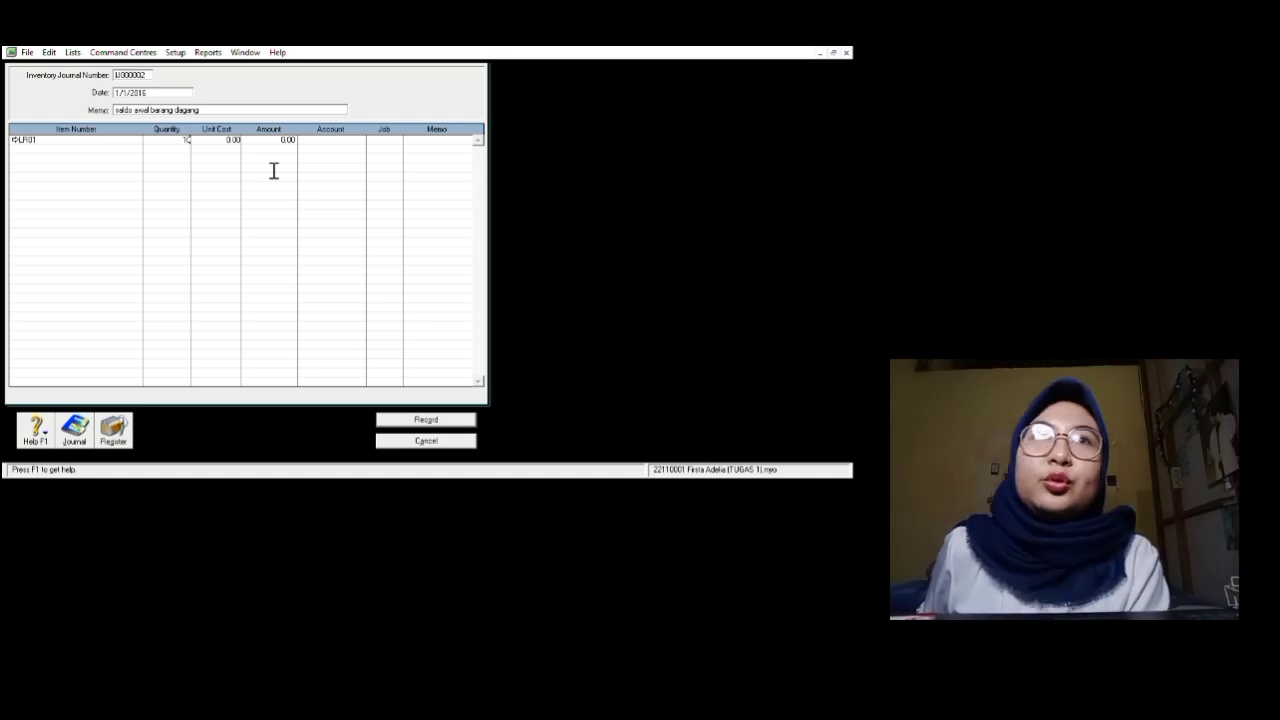
pyautogui.press('Tab')
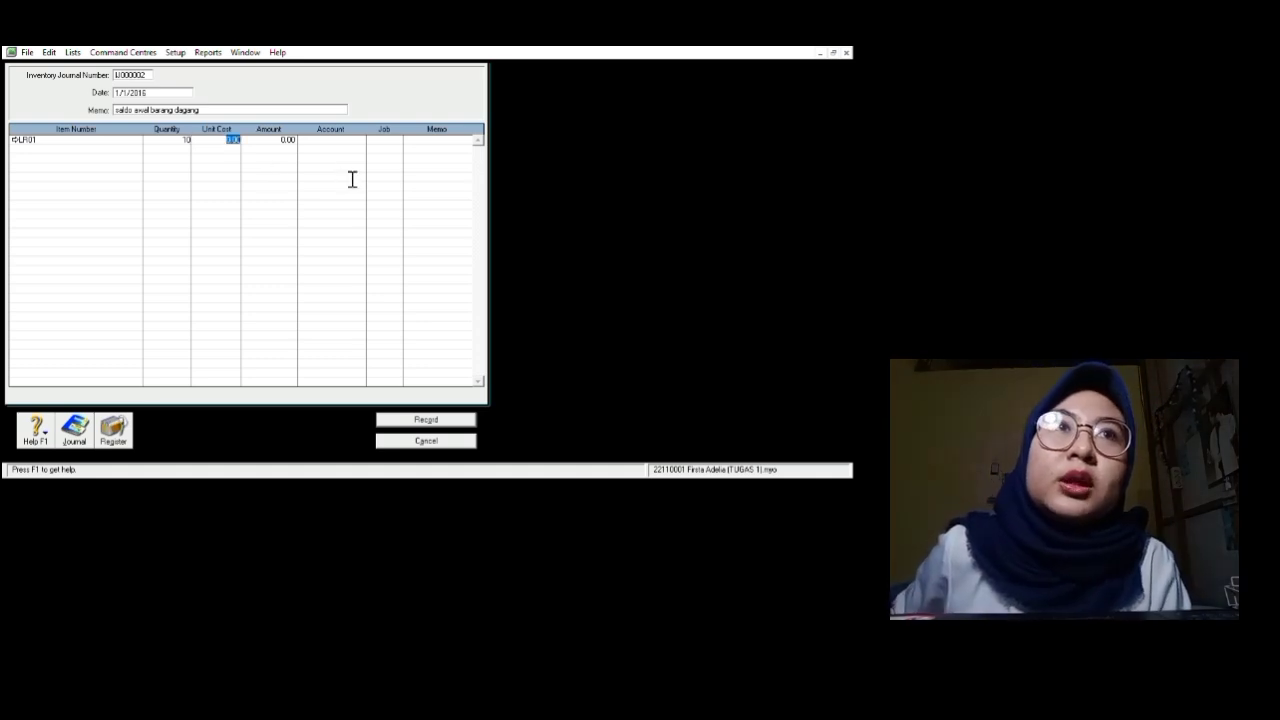
pyautogui.write('10000000')
pyautogui.press('Return')
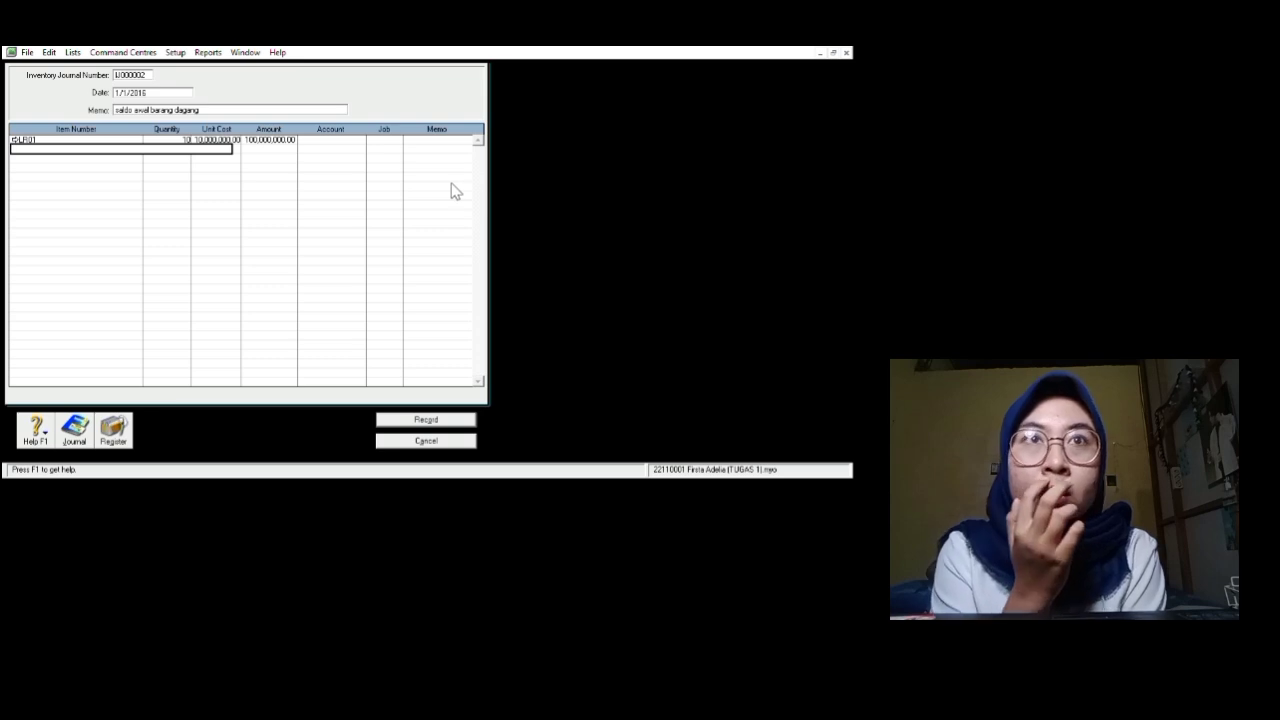
pyautogui.click(482, 181)
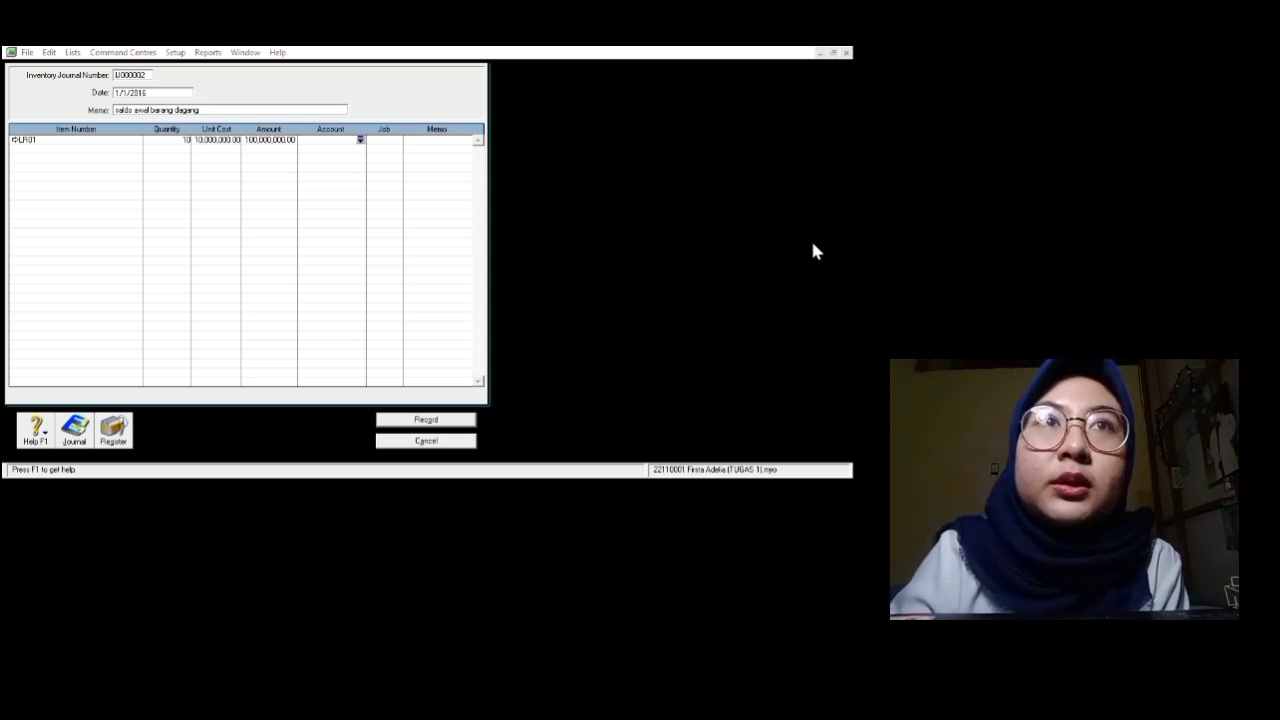
pyautogui.click(754, 472)
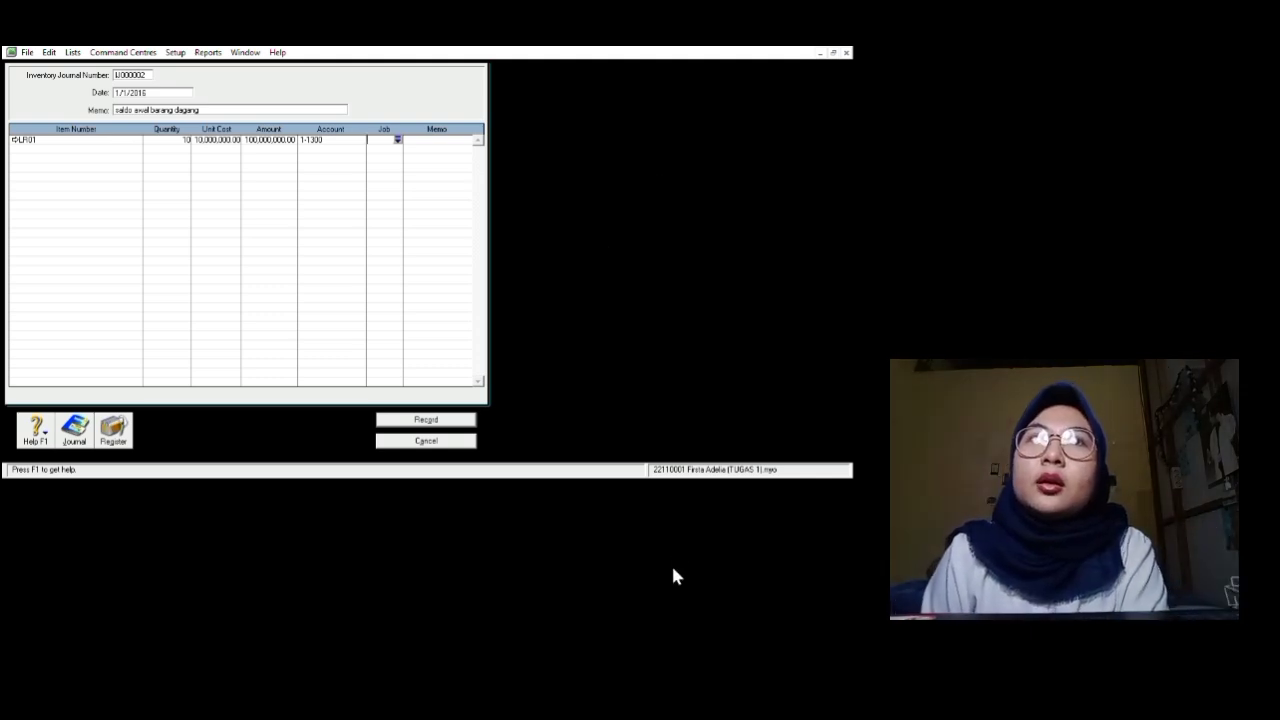
pyautogui.press('Return')
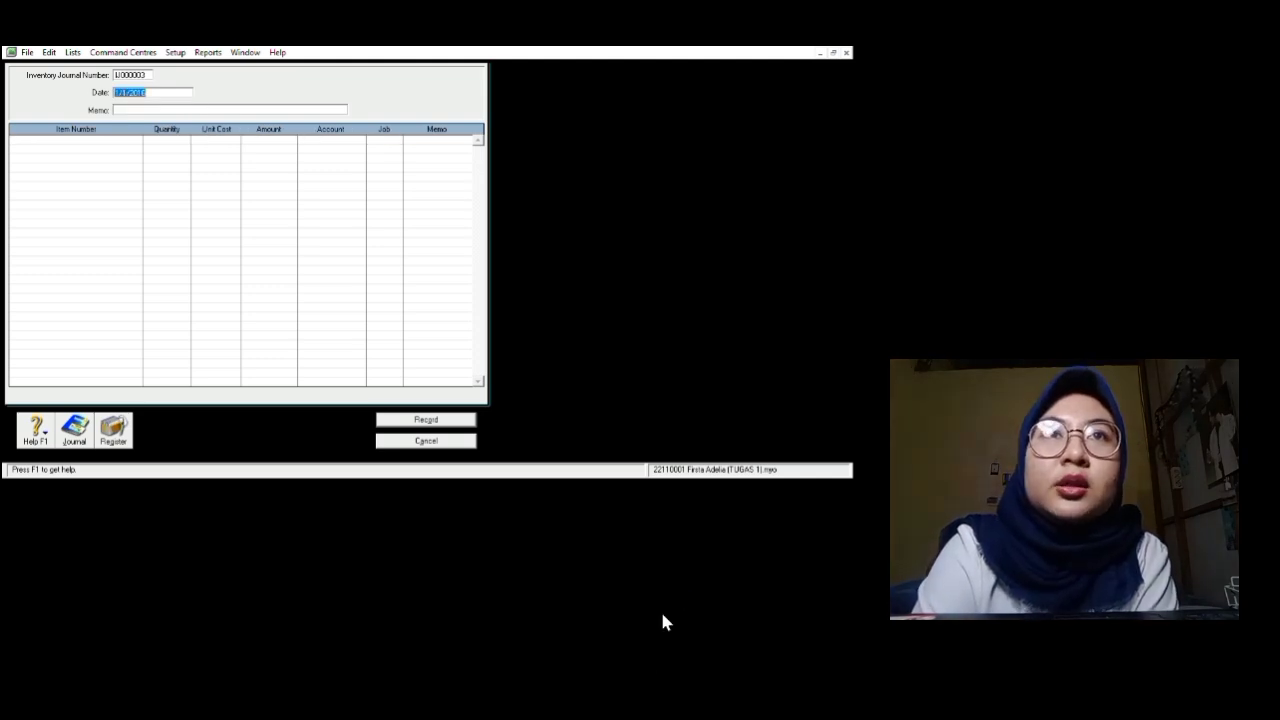
# Step: Close the blank inventory journal and start a new purchase bill, #00000005, for PT Berca Cakra Teknologi
pyautogui.press('Escape')
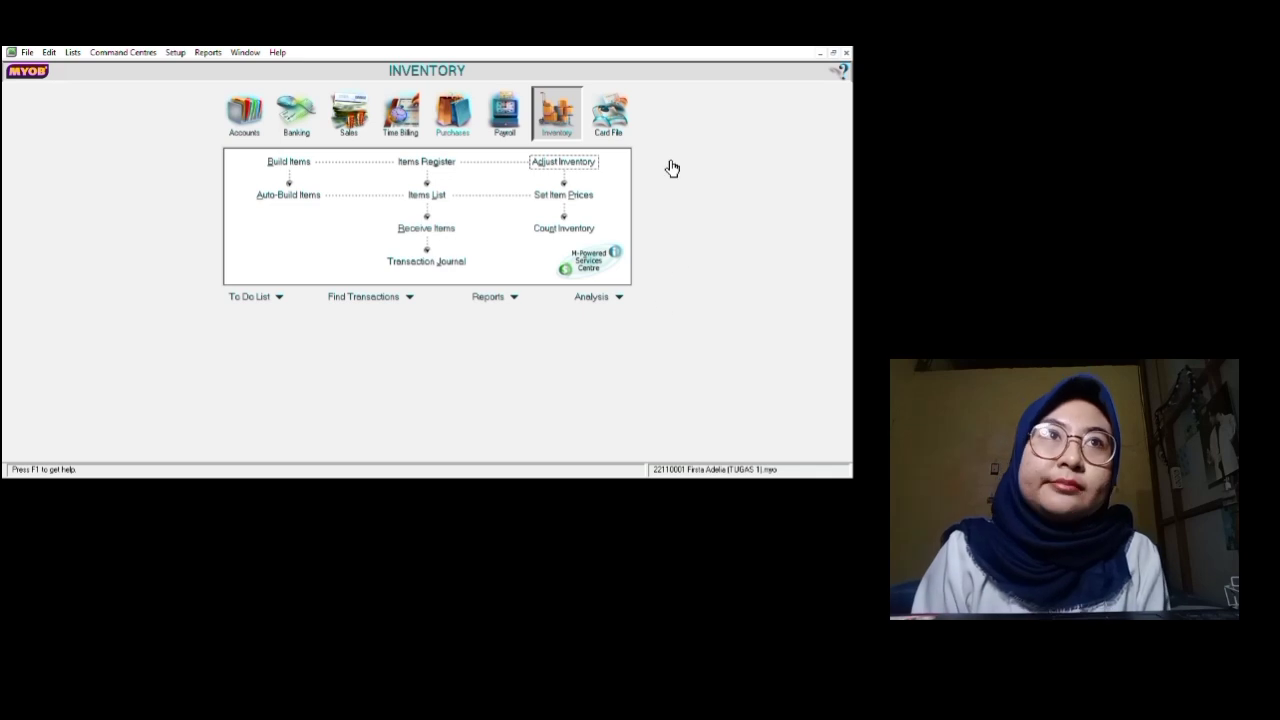
pyautogui.hotkey('ctrl', '5')
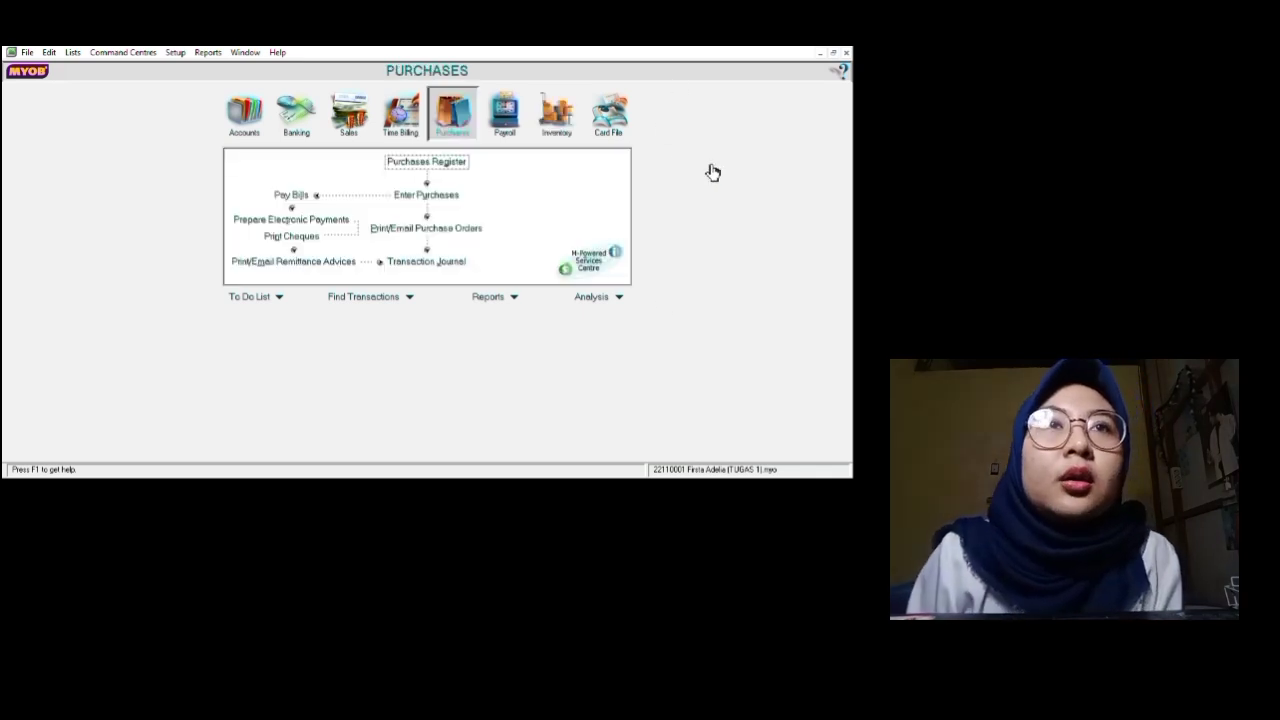
pyautogui.click(641, 258)
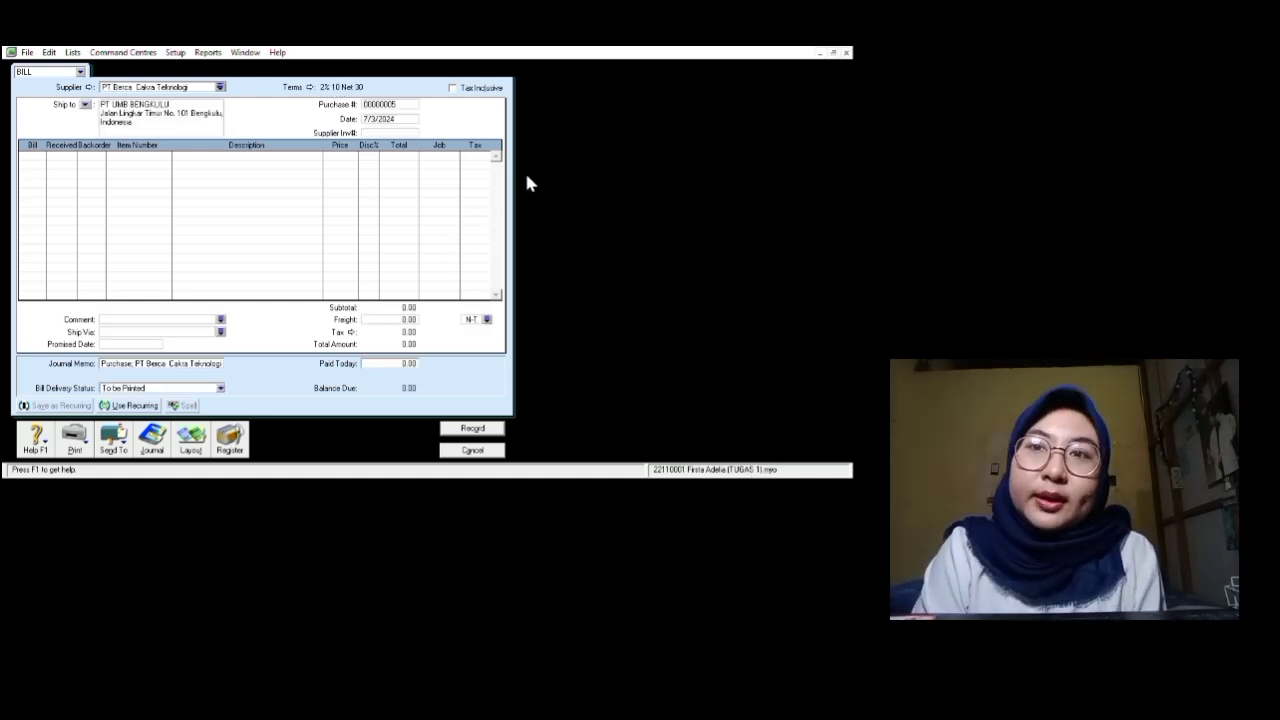
# Step: Change the bill date to 1/2/2016
pyautogui.doubleClick(379, 119)
pyautogui.press('BackSpace')
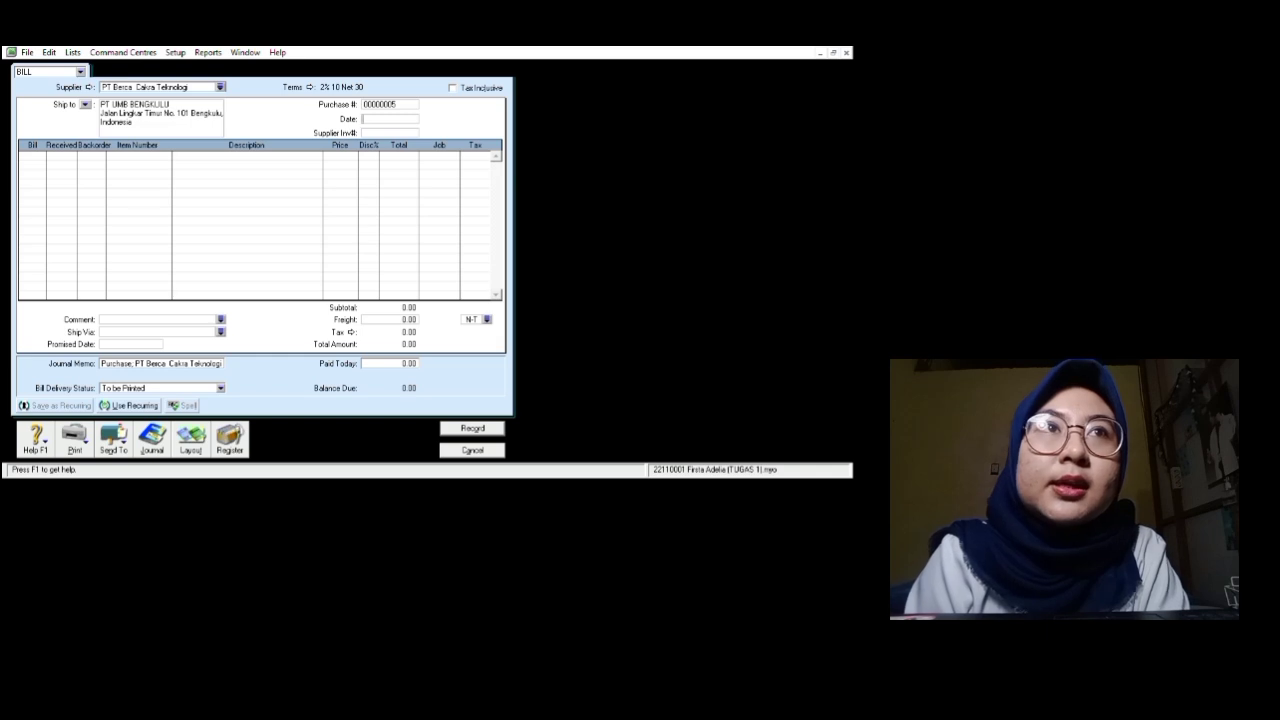
pyautogui.write('01/02')
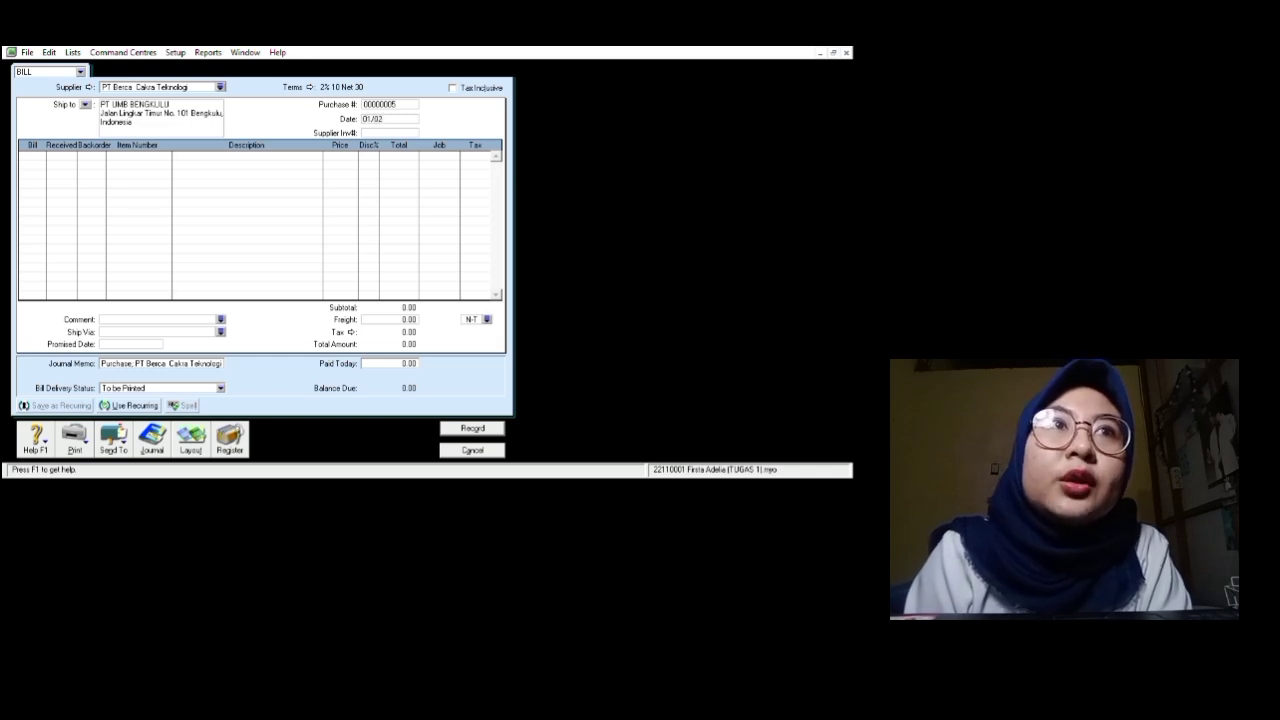
pyautogui.write('/201')
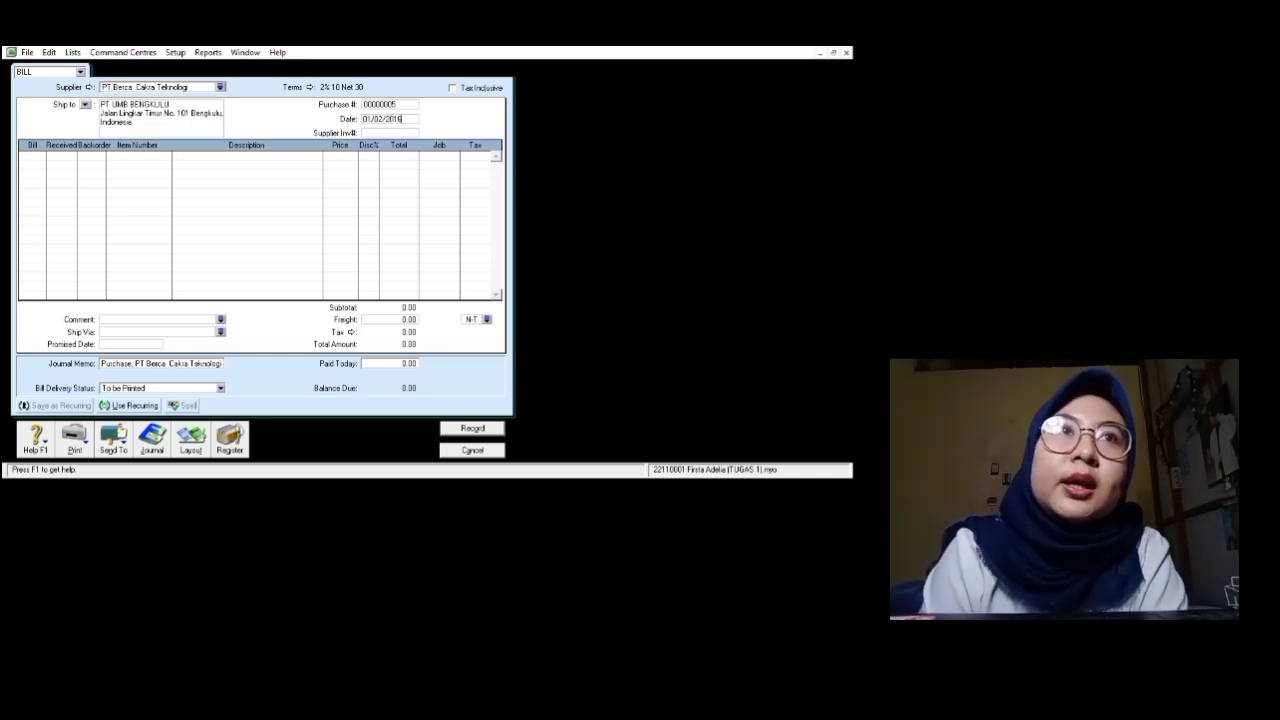
pyautogui.write('6')
pyautogui.press('Tab')
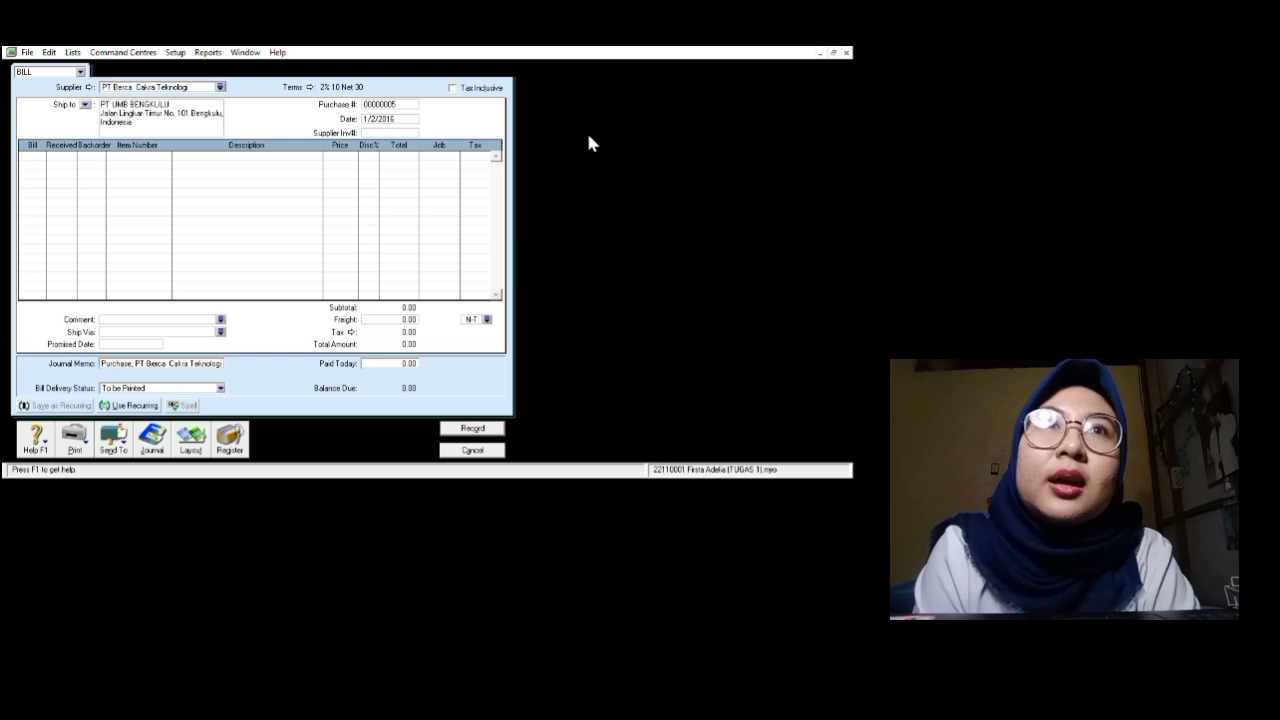
# Step: Enter a bill line for 20 units of item LR01 at a unit price of 10,000,000
pyautogui.click(70, 201)
pyautogui.write('10')
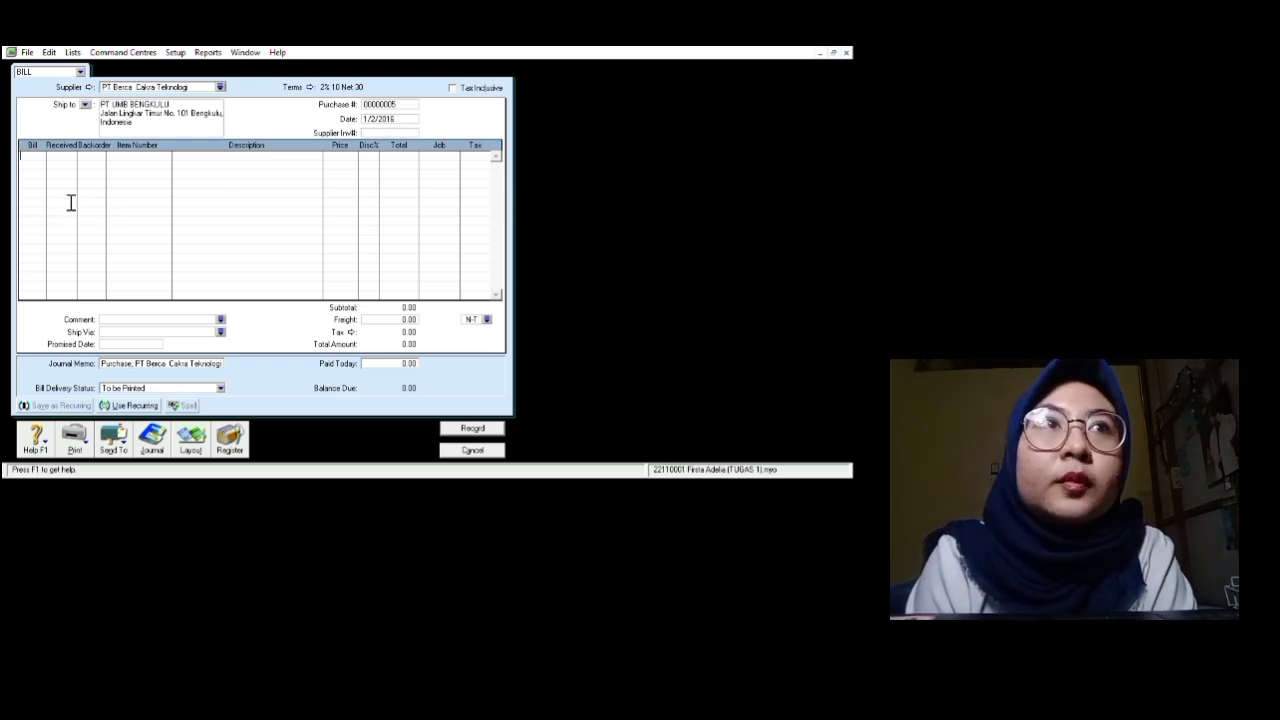
pyautogui.write('20')
pyautogui.press('Tab')
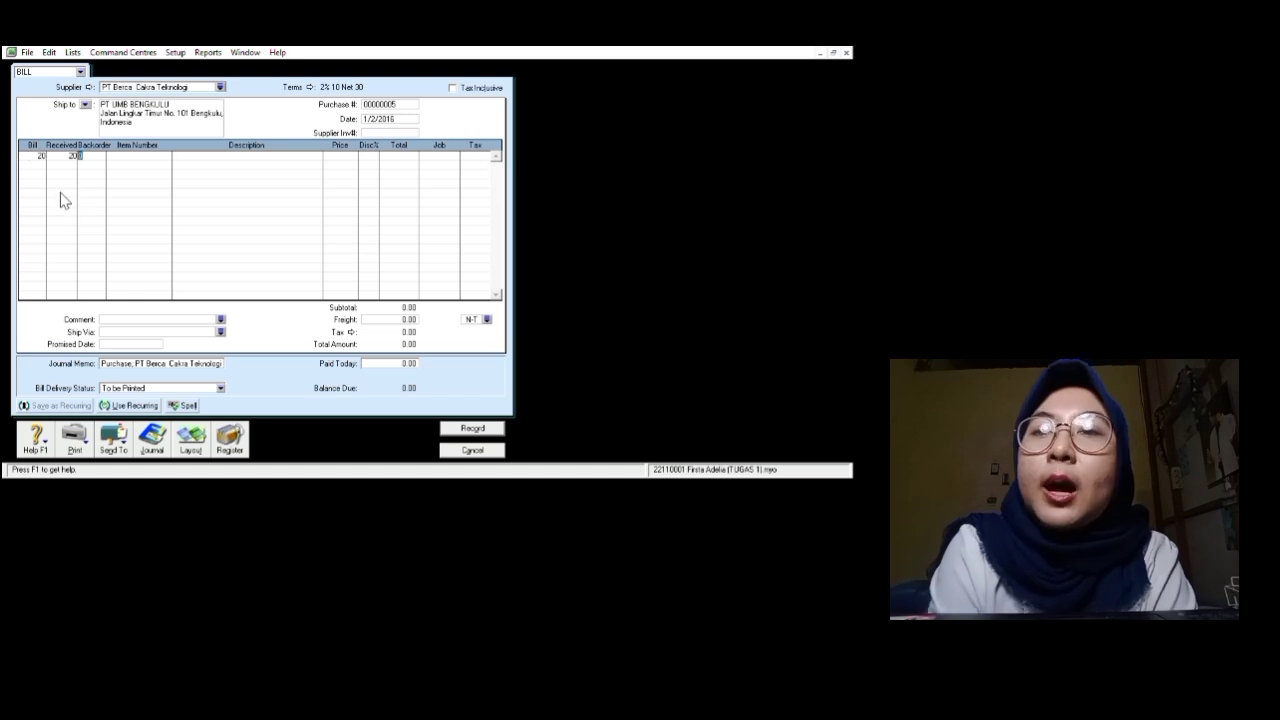
pyautogui.press('Tab')
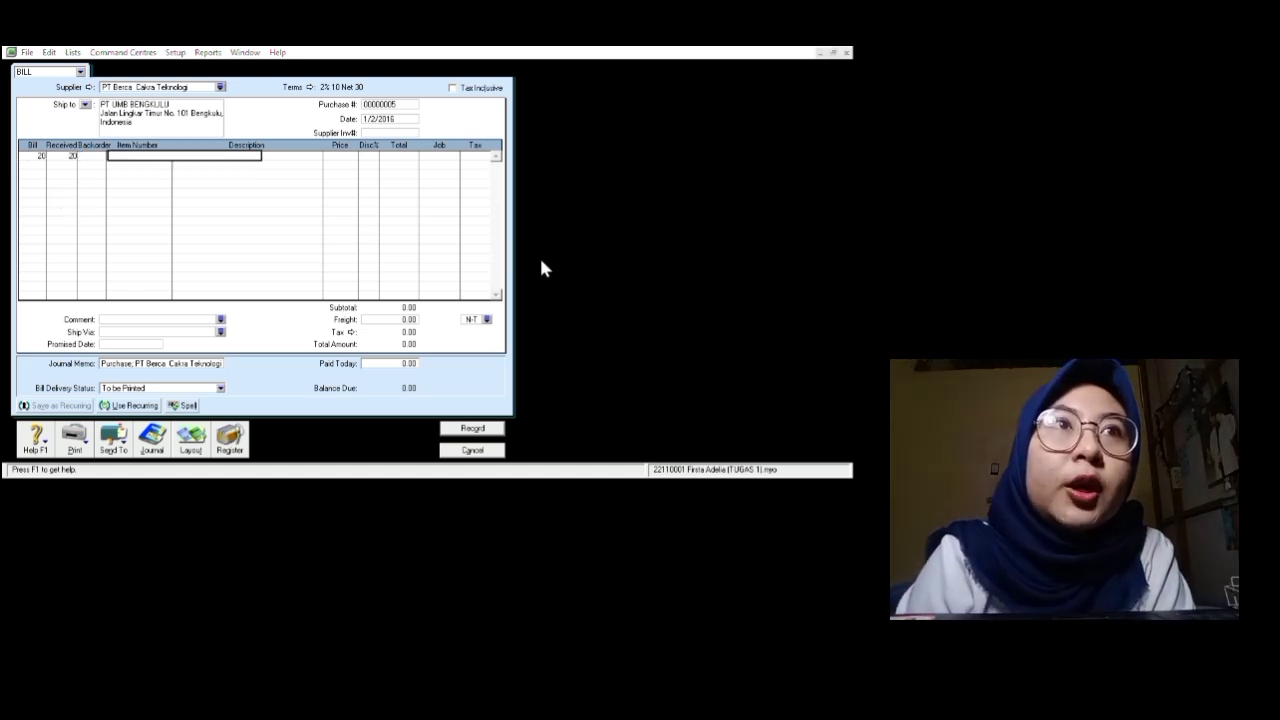
pyautogui.write('LR01')
pyautogui.press('Tab')
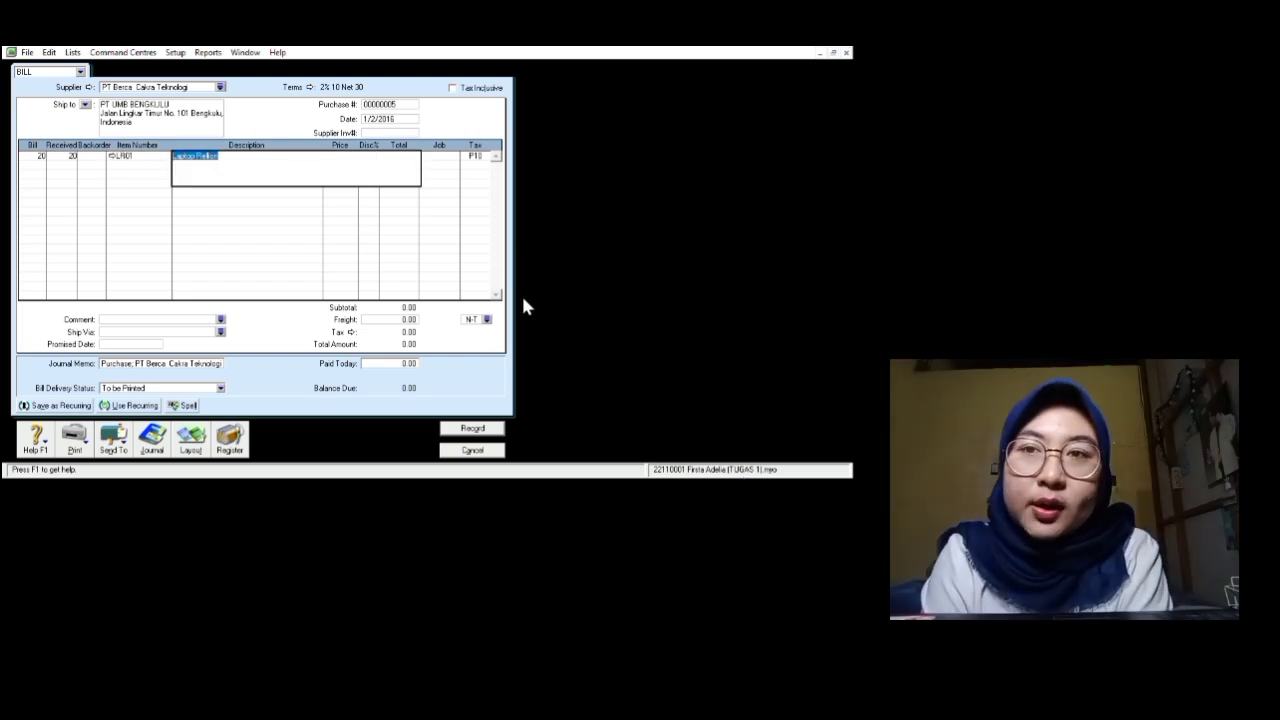
pyautogui.press('Tab')
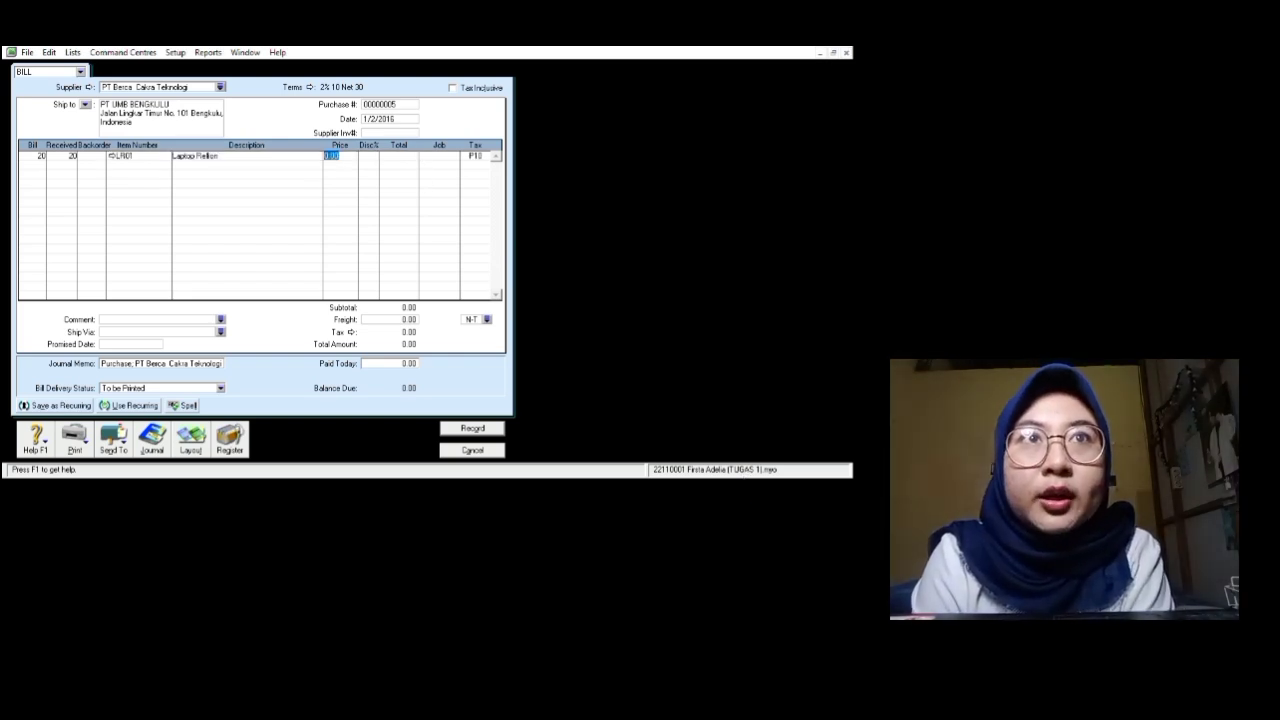
pyautogui.write('10000000')
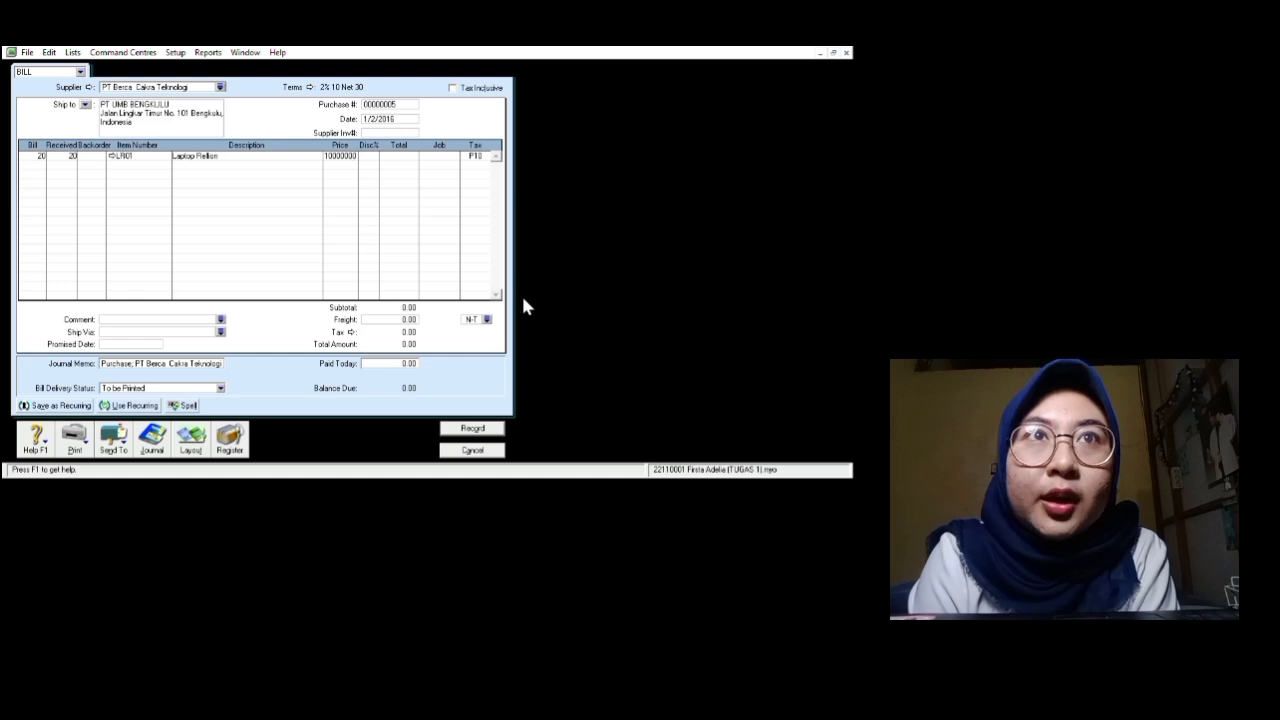
pyautogui.press('Return')
# Step: Set the line's tax code to N-T and record the 200,000,000.00 bill
pyautogui.click(399, 156)
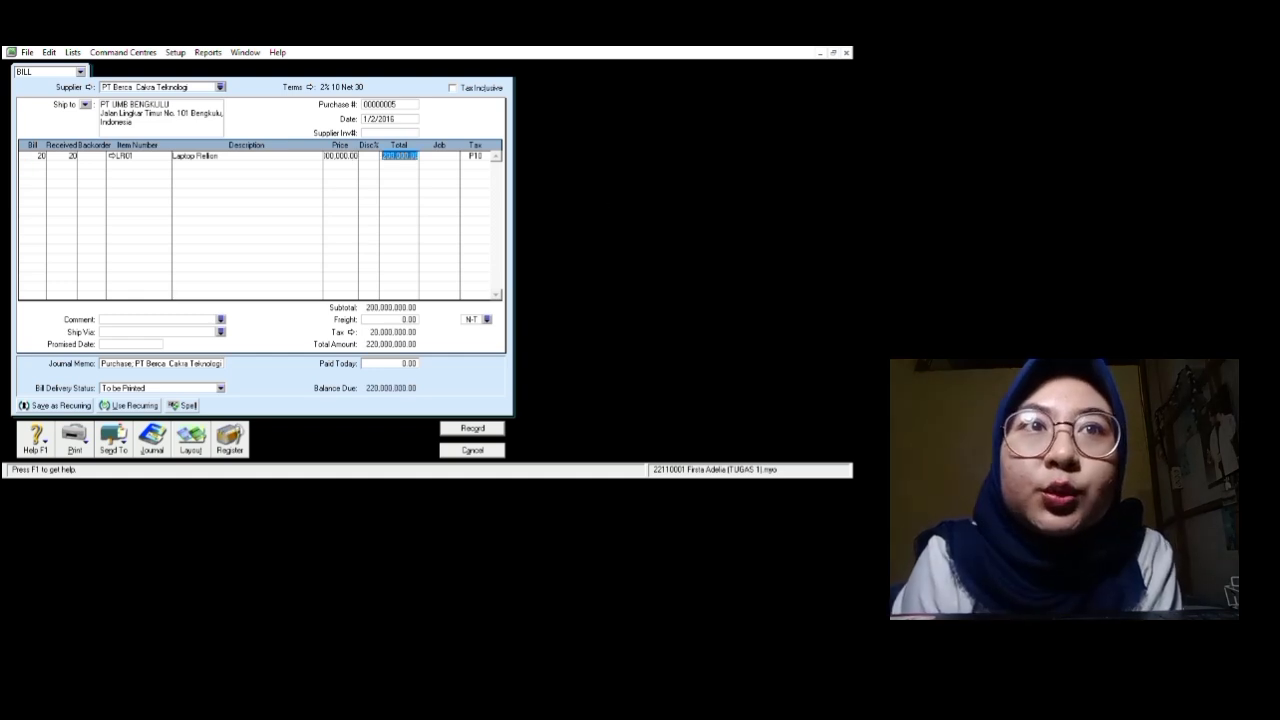
pyautogui.hotkey('shift', 'Tab')
pyautogui.hotkey('shift', 'Tab')
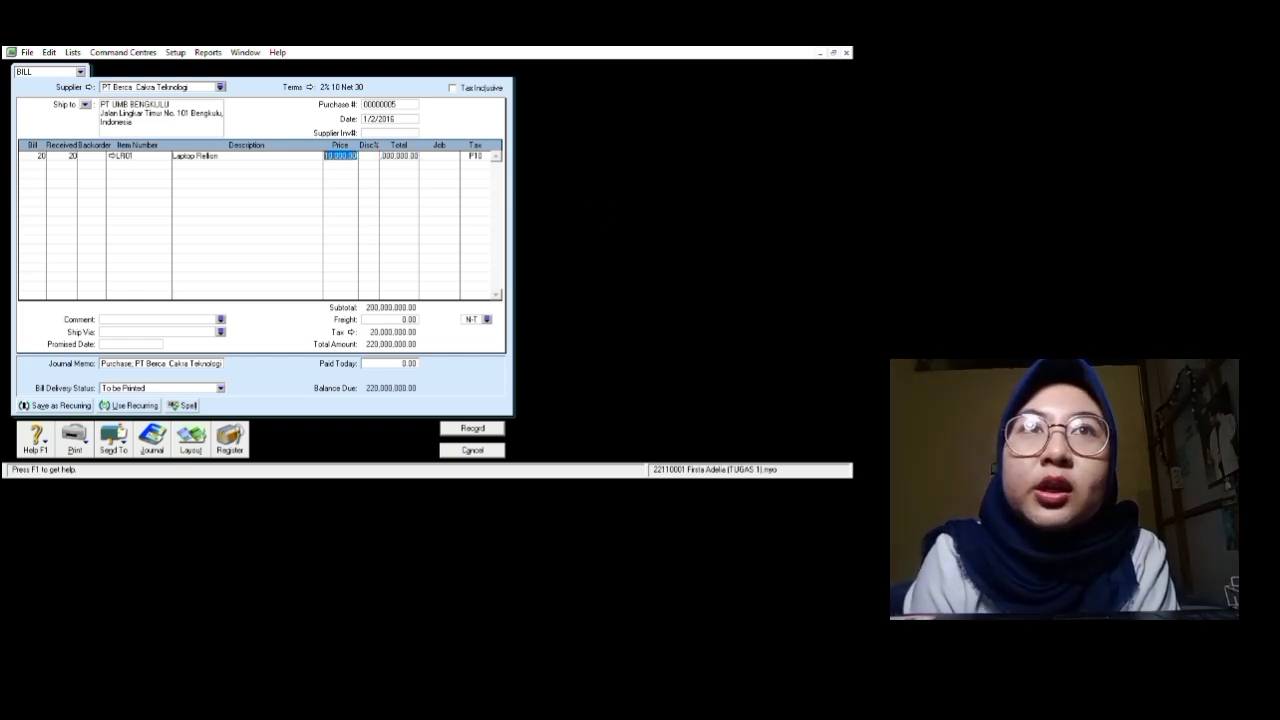
pyautogui.press('Tab')
pyautogui.press('Tab')
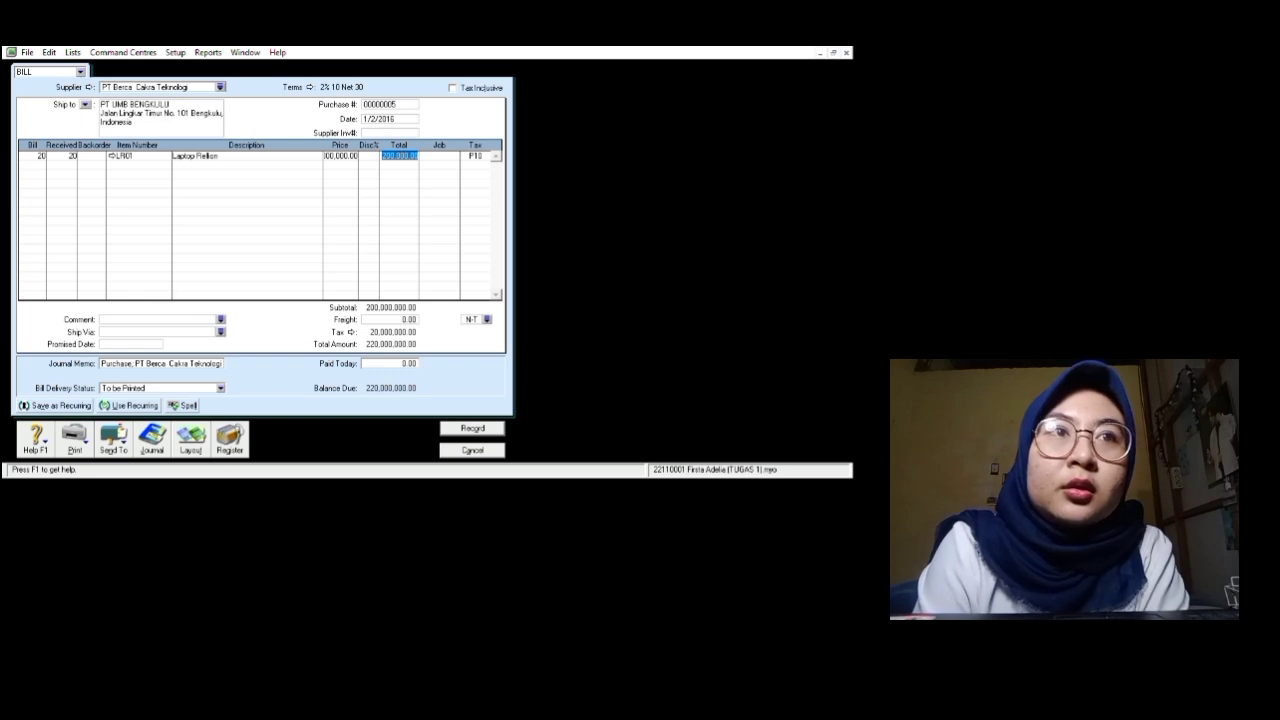
pyautogui.hotkey('shift', 'Tab')
pyautogui.hotkey('shift', 'Tab')
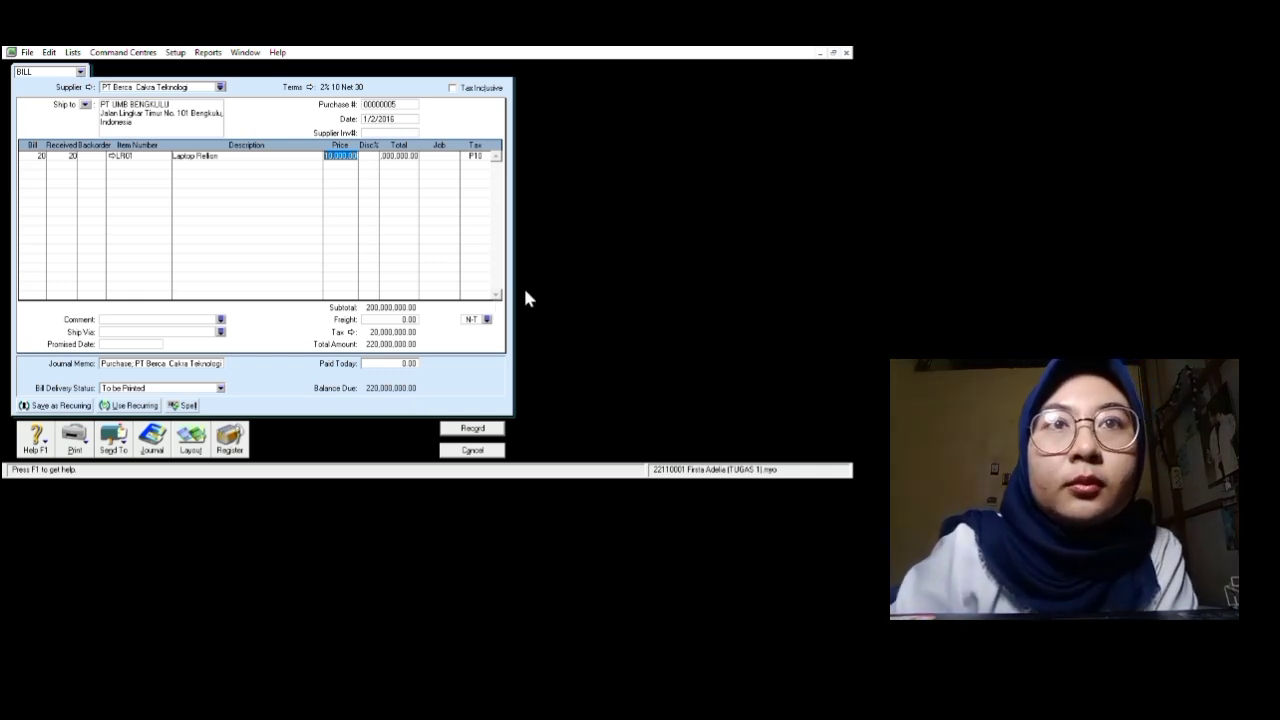
pyautogui.click(495, 585)
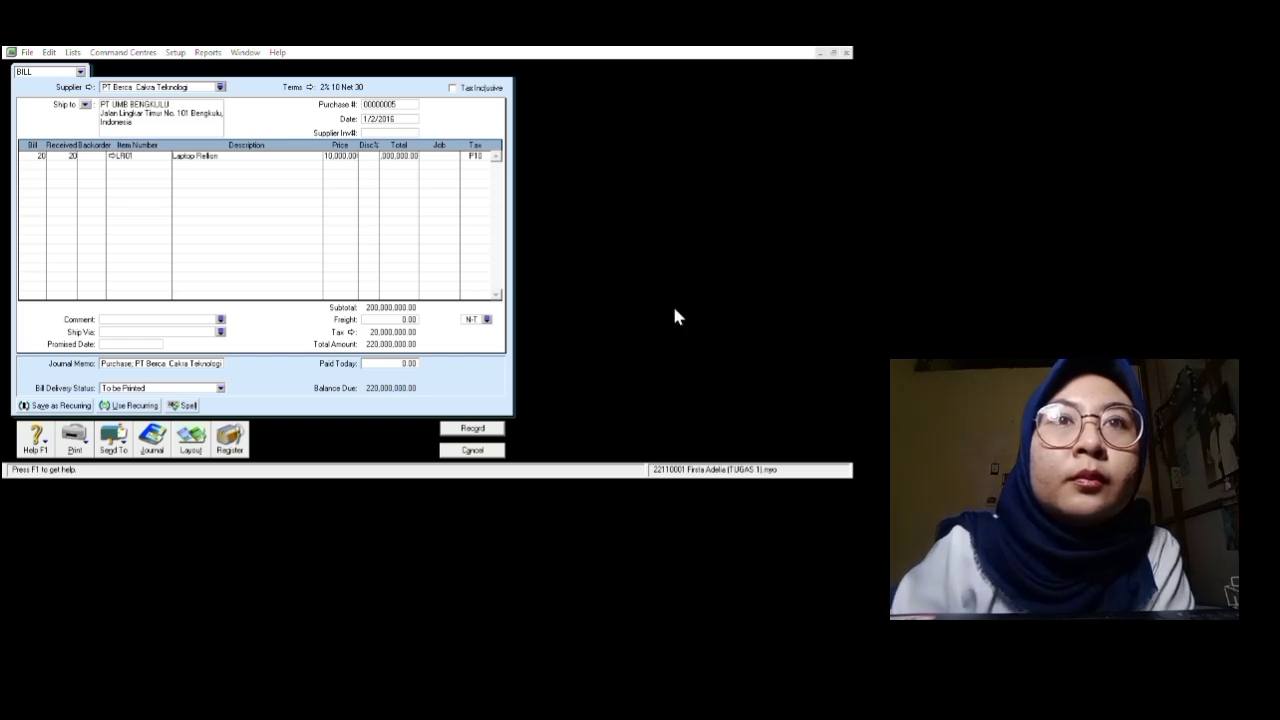
pyautogui.click(881, 519)
pyautogui.click(706, 603)
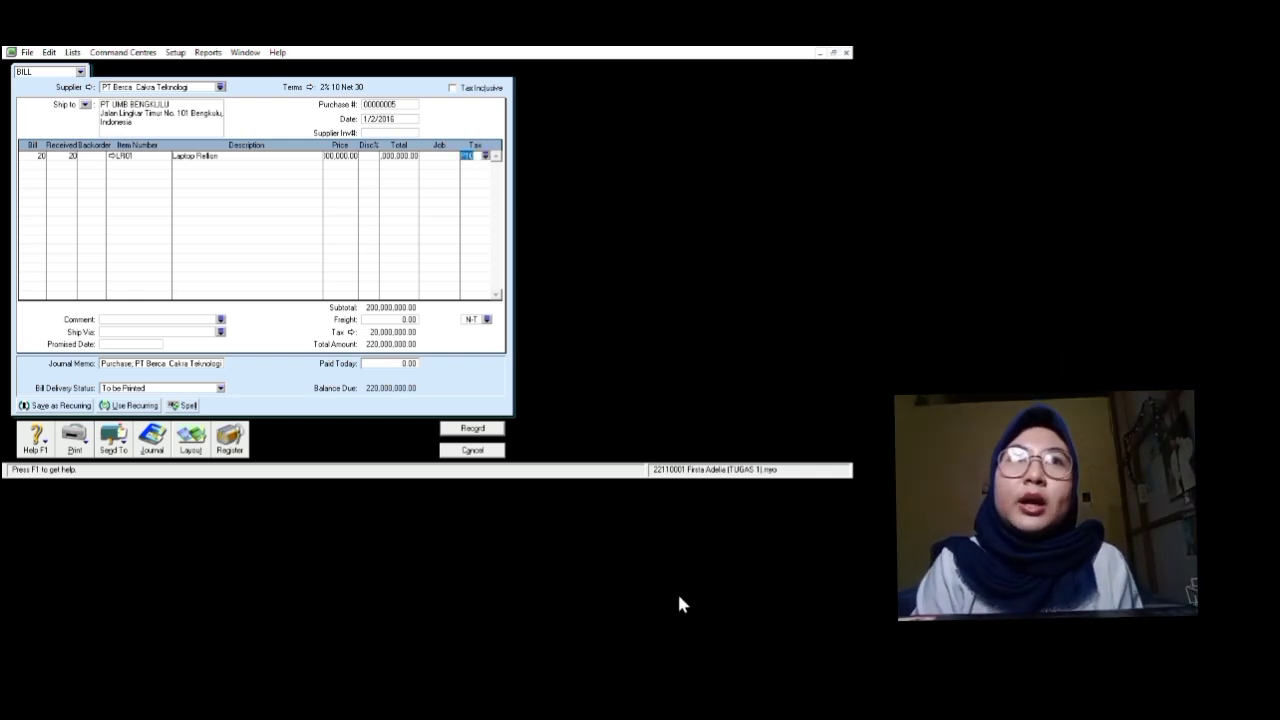
pyautogui.click(725, 188)
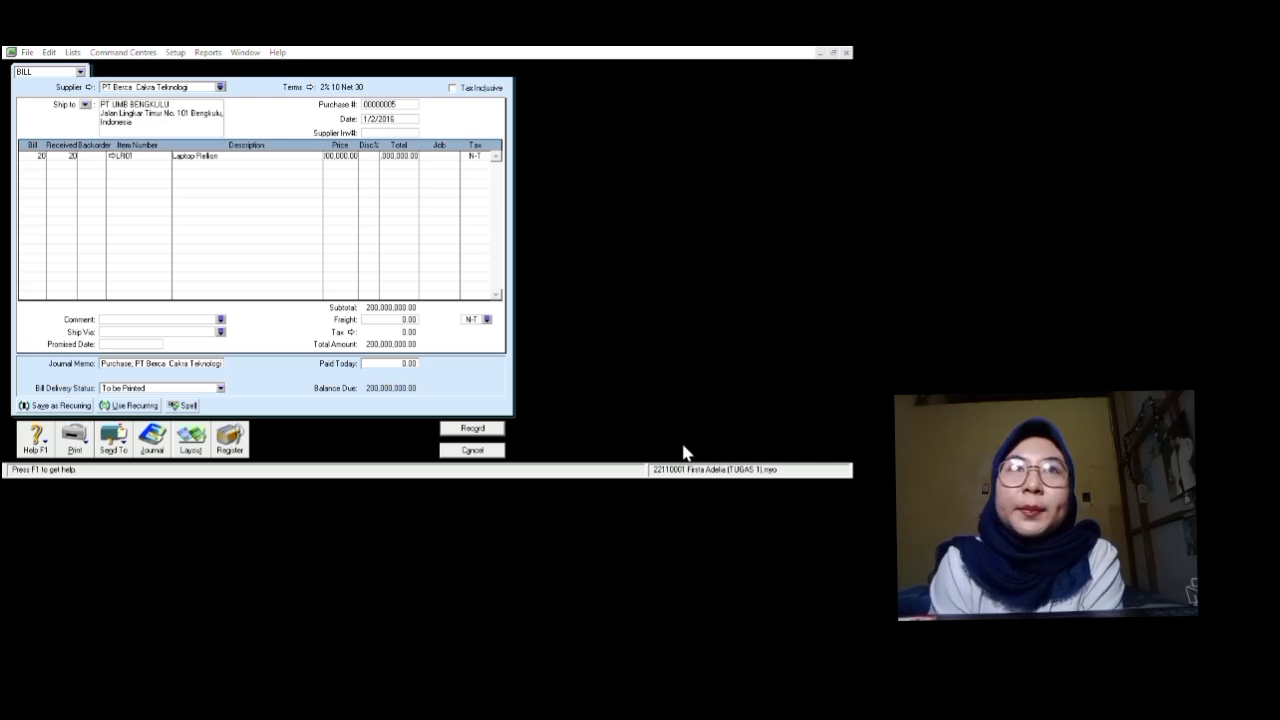
pyautogui.click(597, 441)
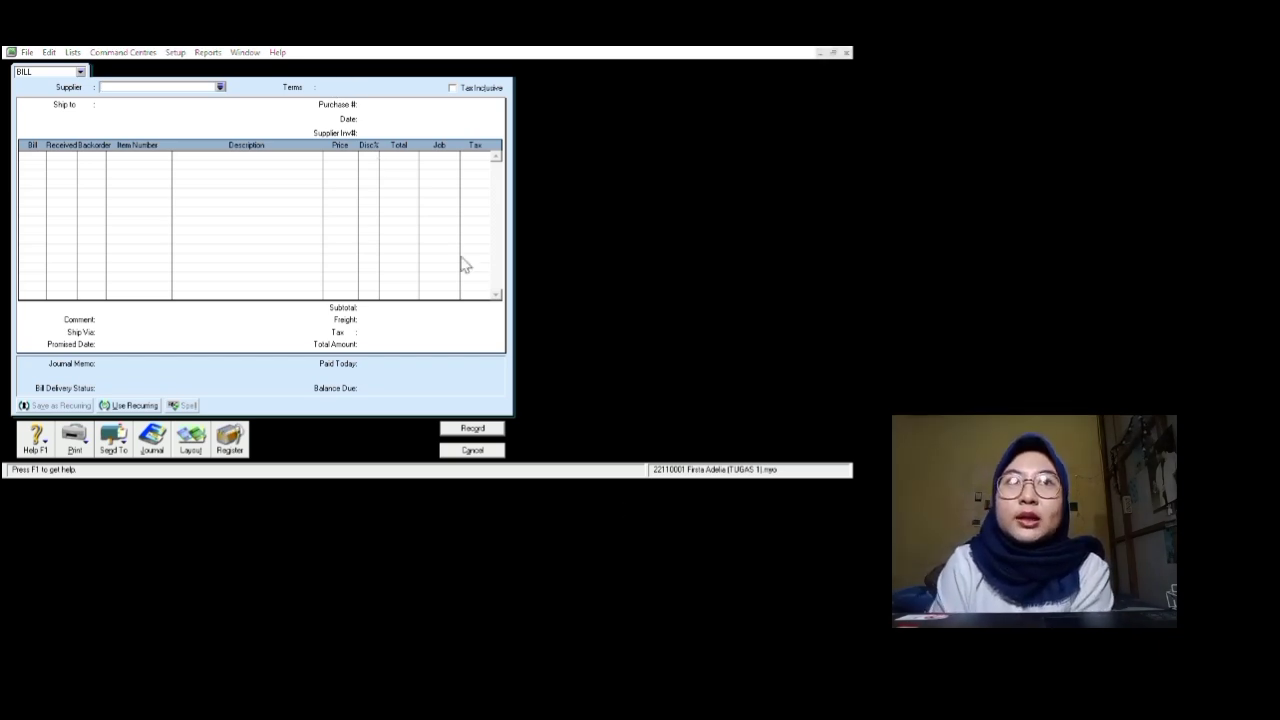
# Step: Start a new bill for PT Berca Cakra Teknologi dated 1/6/2016
pyautogui.click(817, 470)
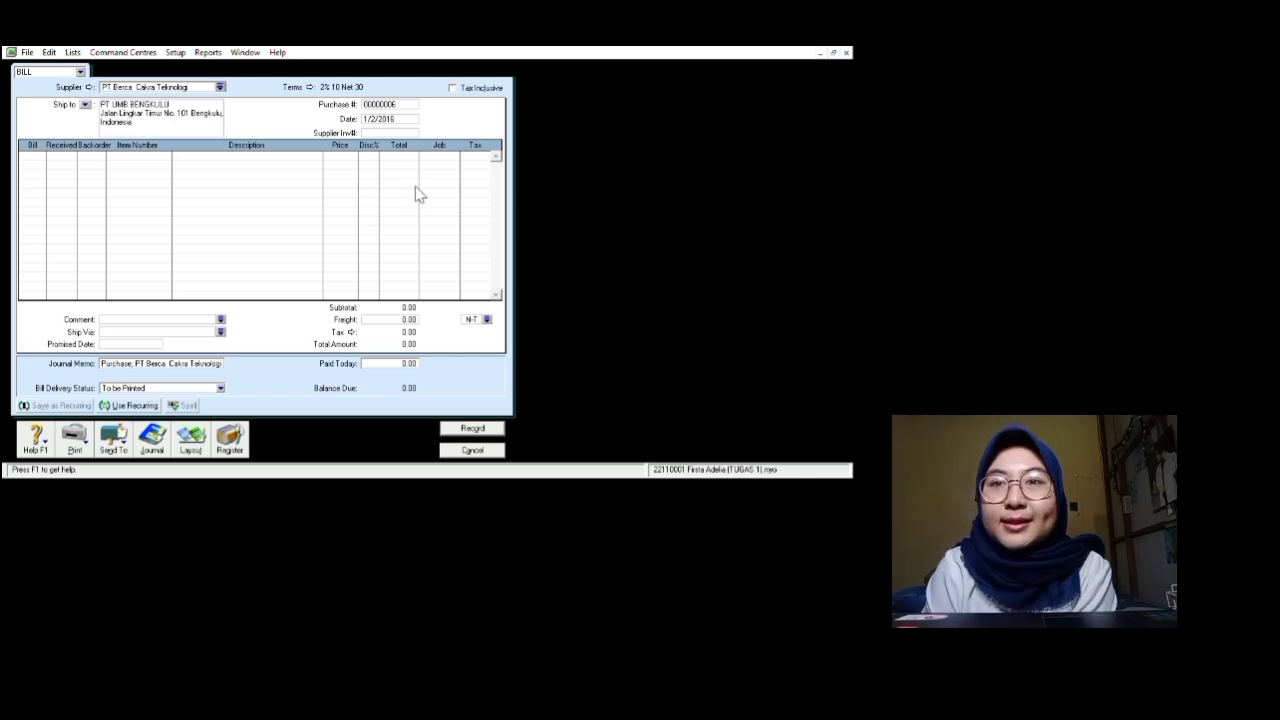
pyautogui.click(385, 119)
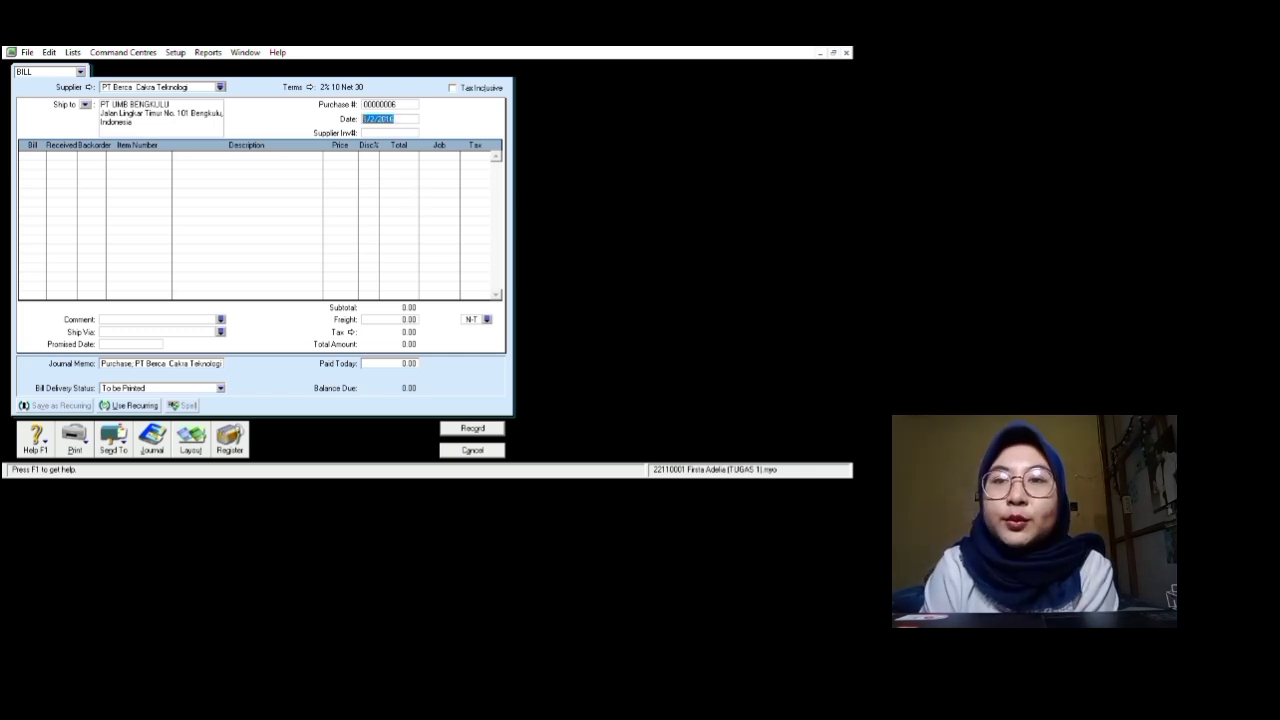
pyautogui.press('BackSpace')
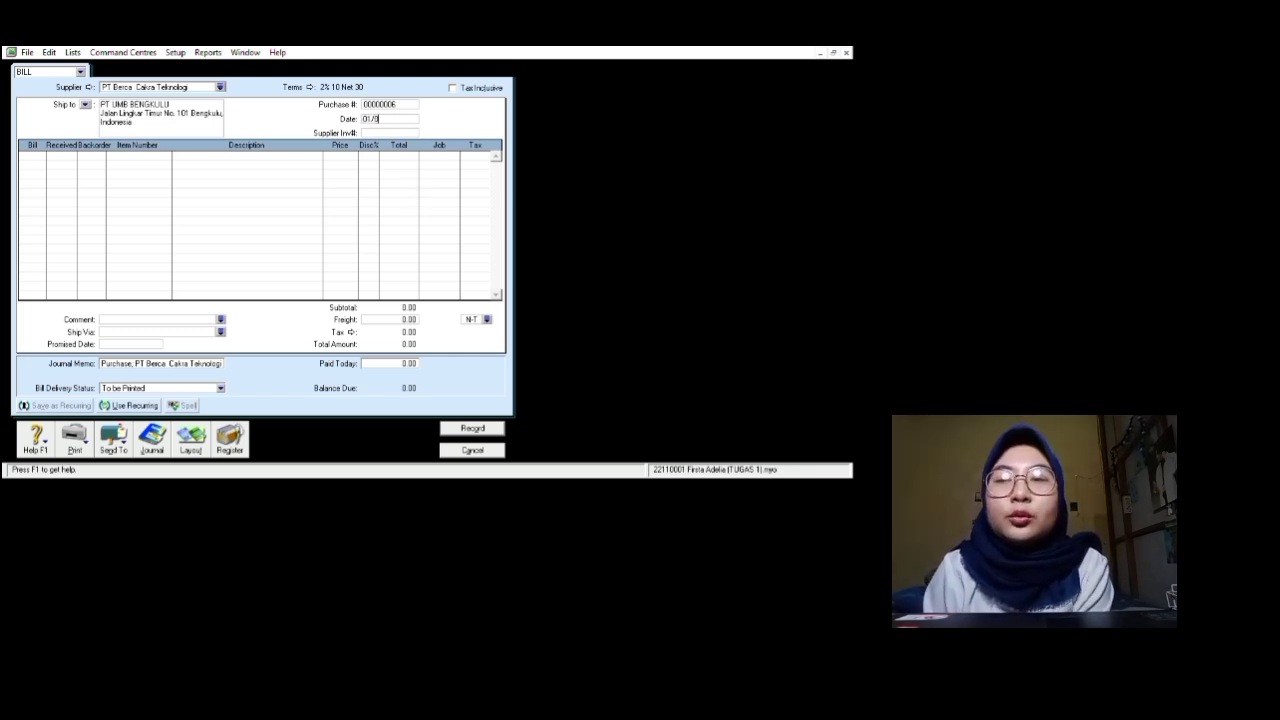
pyautogui.write('01/06/2')
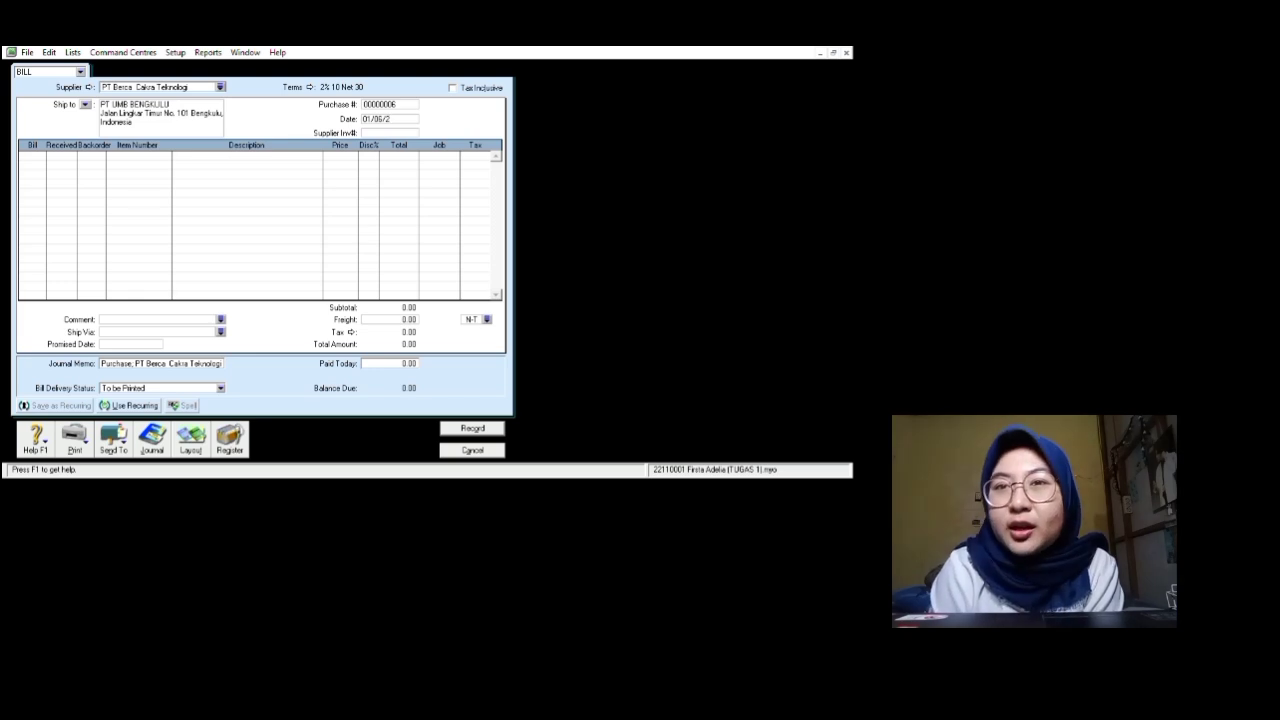
pyautogui.write('016')
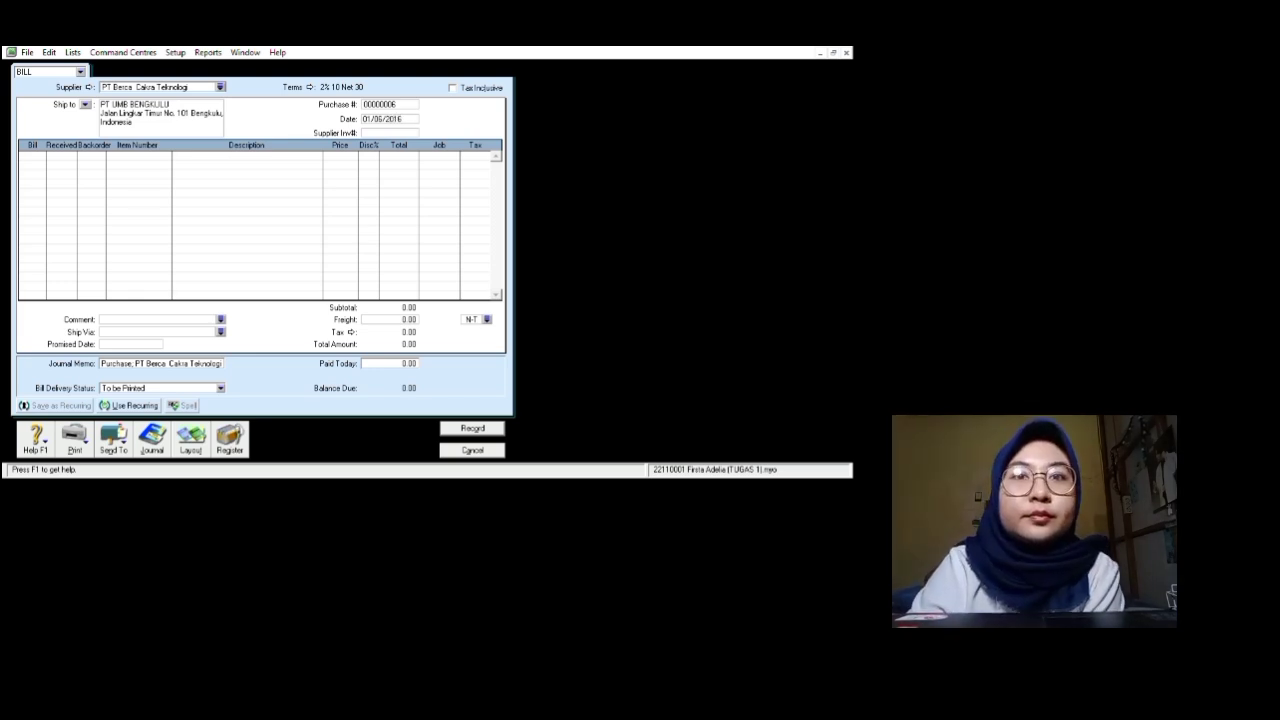
pyautogui.press('Tab')
pyautogui.press('Tab')
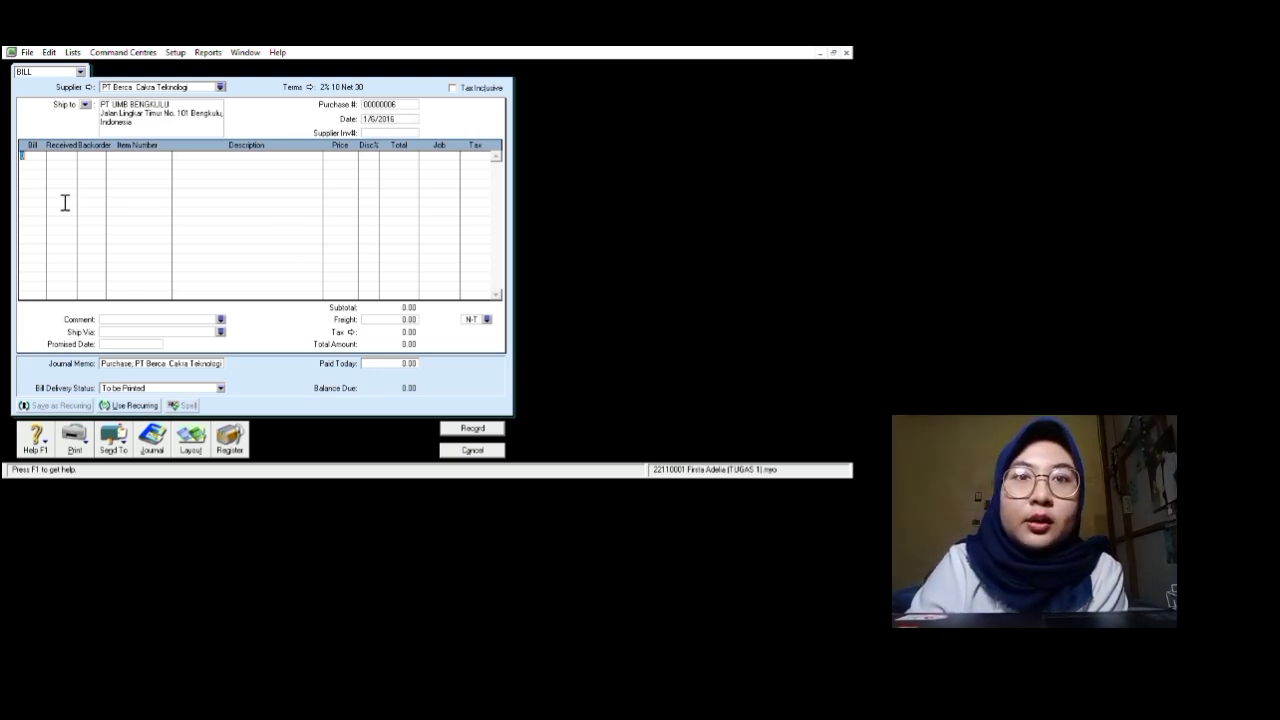
# Step: Add a line for 25 units of item LR01
pyautogui.write('25')
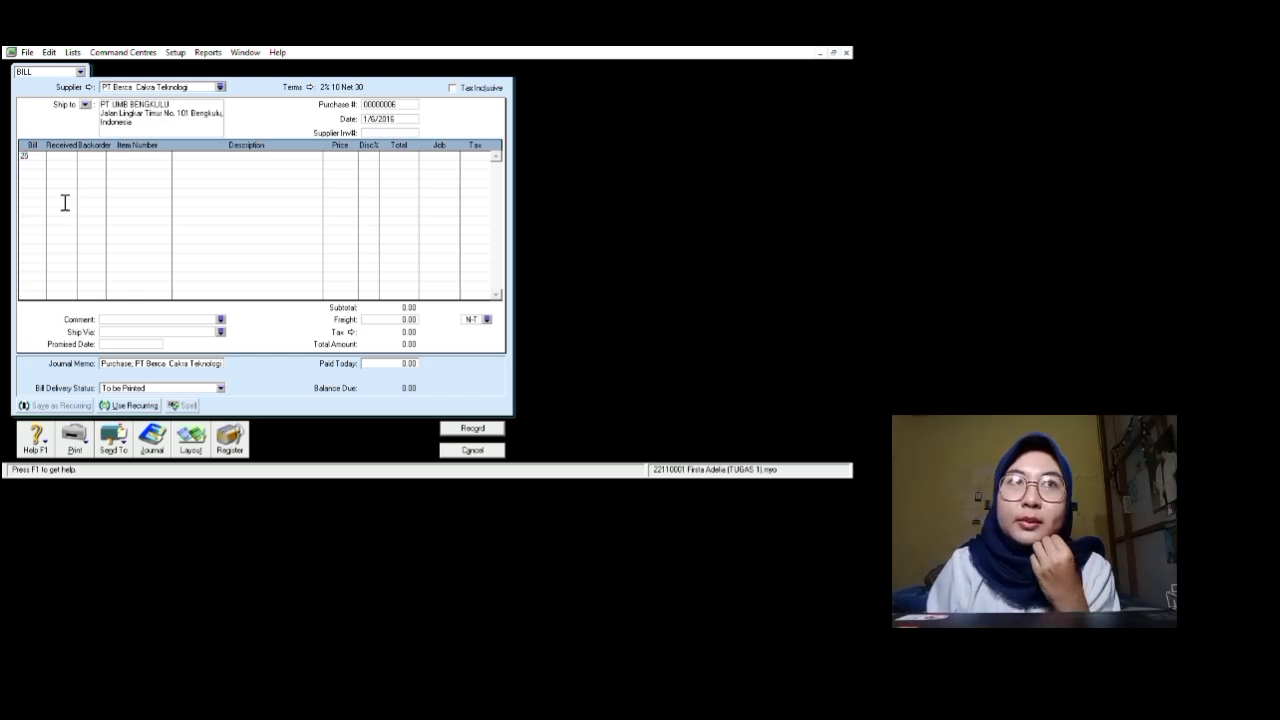
pyautogui.press('Tab')
pyautogui.press('Tab')
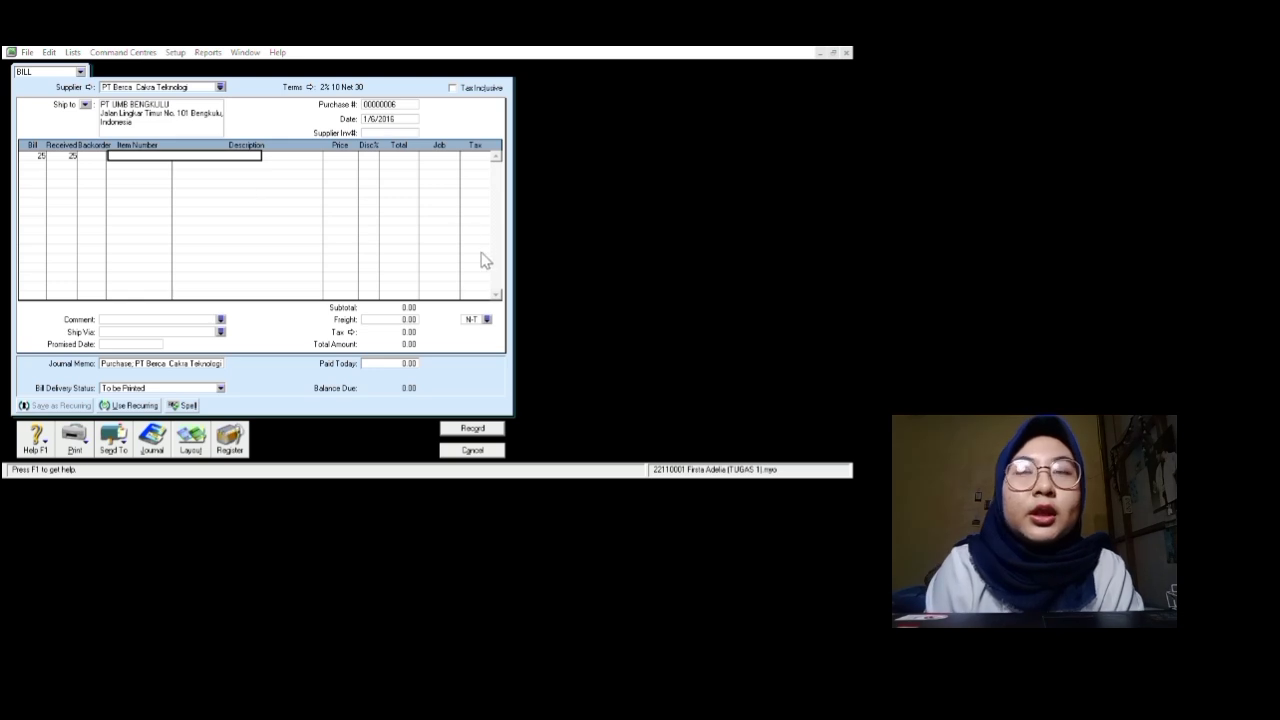
pyautogui.write('LR01')
pyautogui.press('Tab')
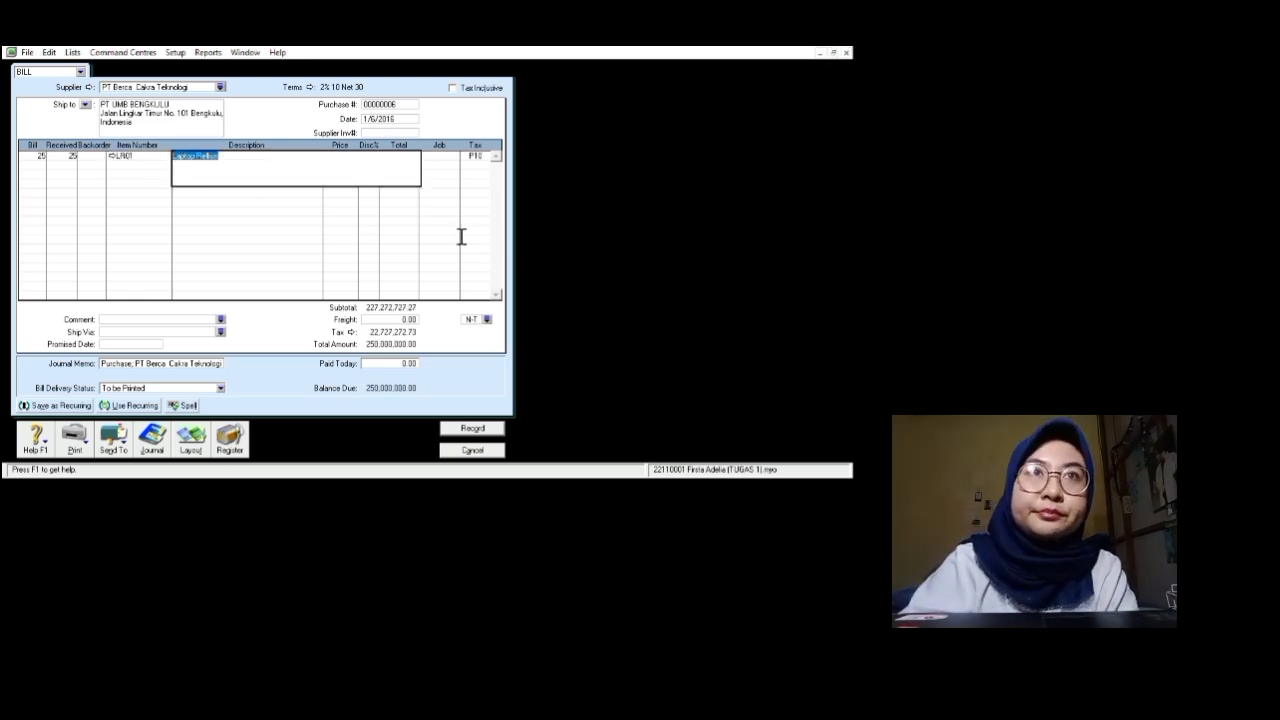
pyautogui.press('Tab')
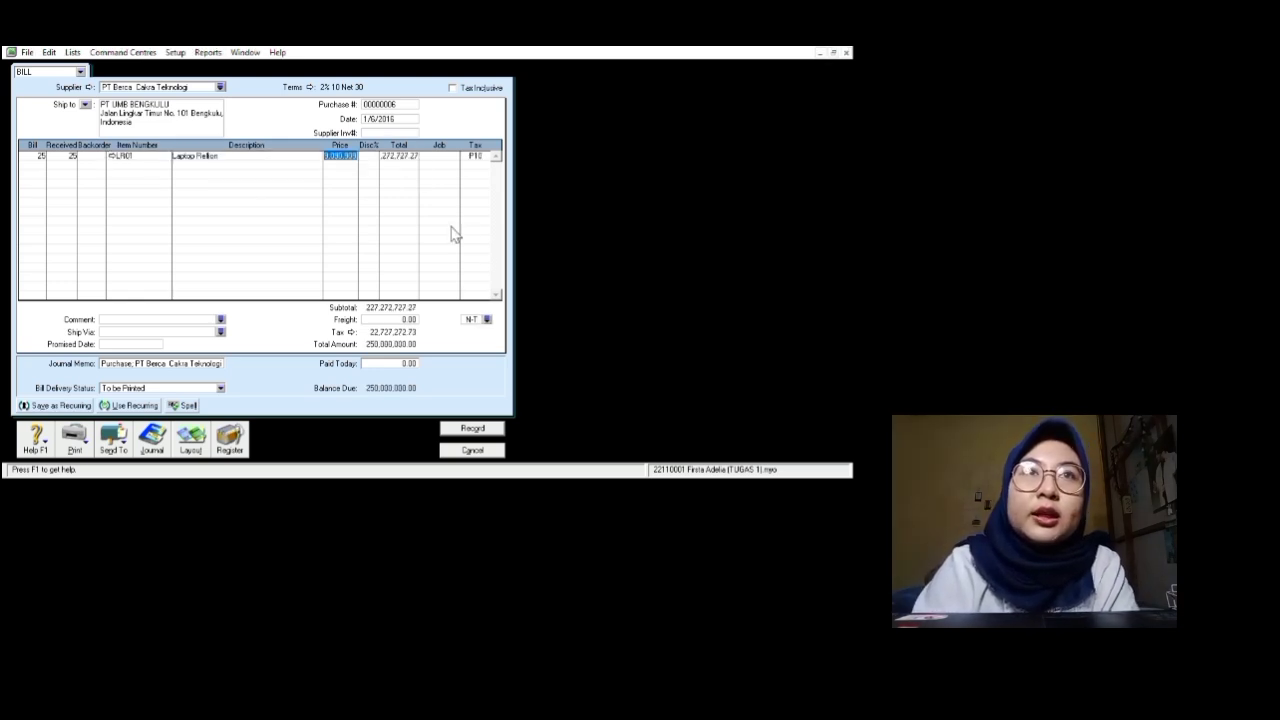
# Step: Replace the line's unit price with 10,000,000 and move to its tax code
pyautogui.click(343, 156)
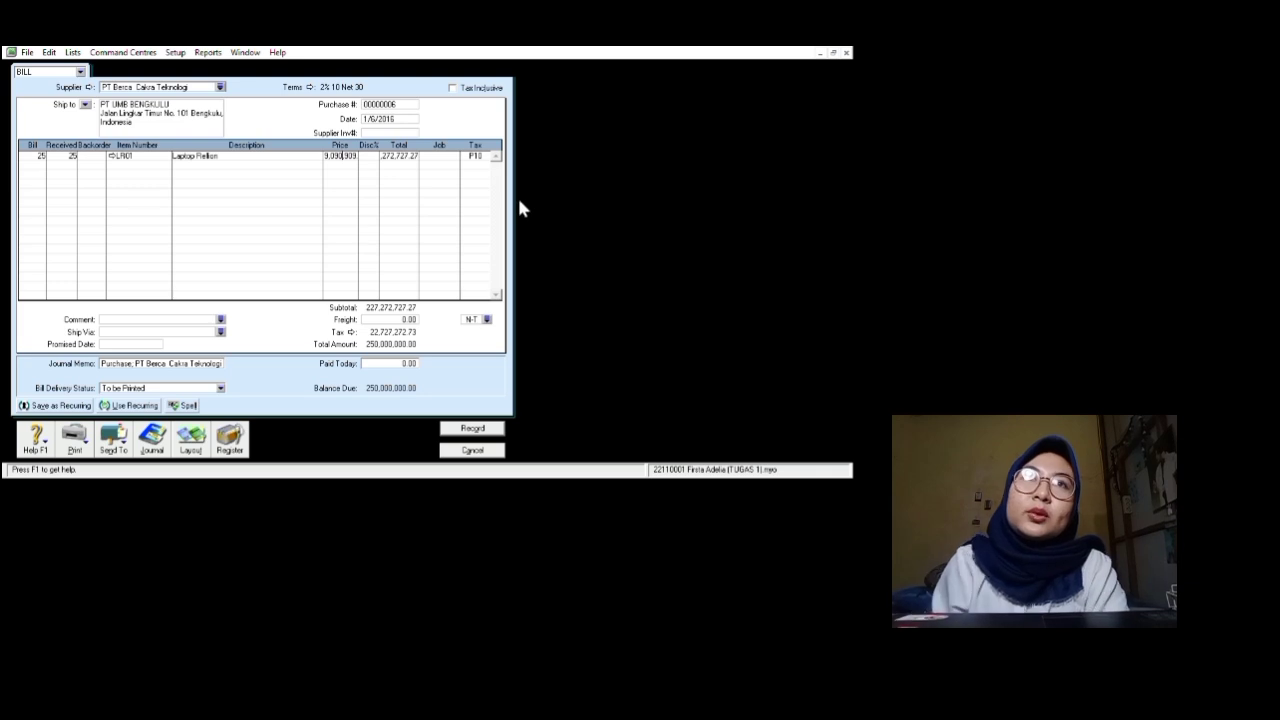
pyautogui.moveTo(357, 156); pyautogui.dragTo(323, 156)
pyautogui.press('BackSpace')
pyautogui.write('1')
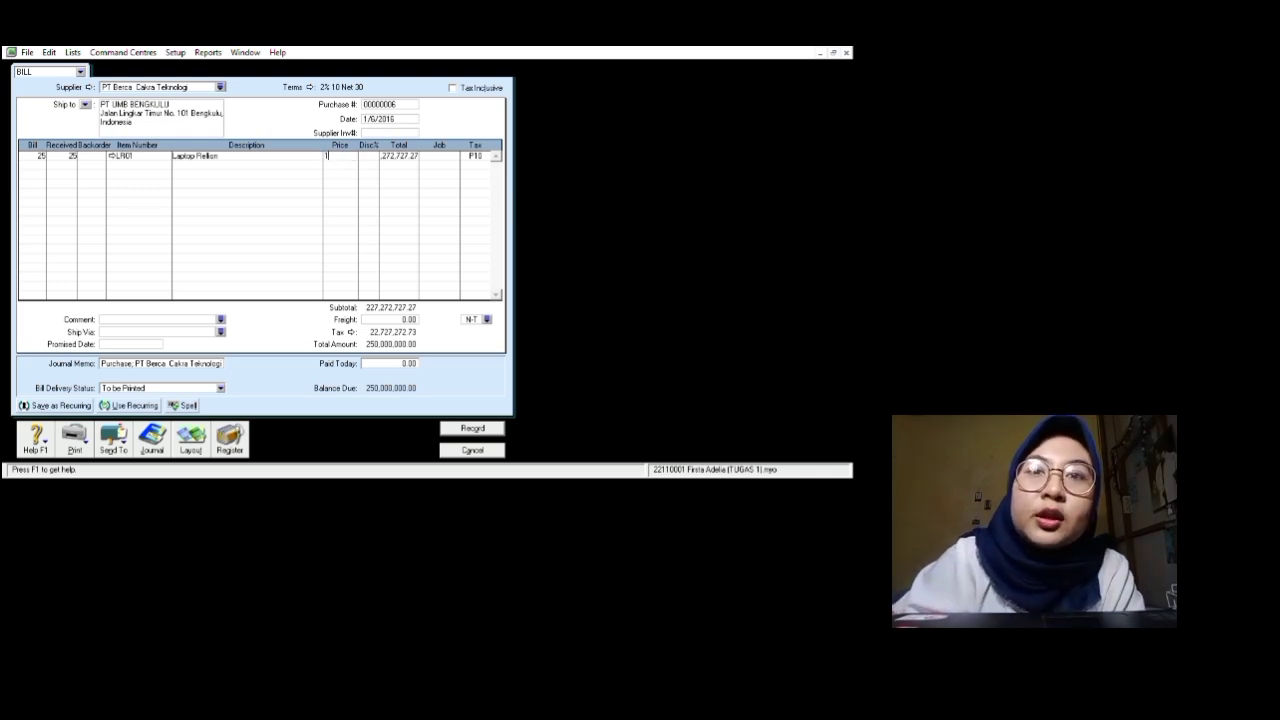
pyautogui.write('0000000')
pyautogui.press('Return')
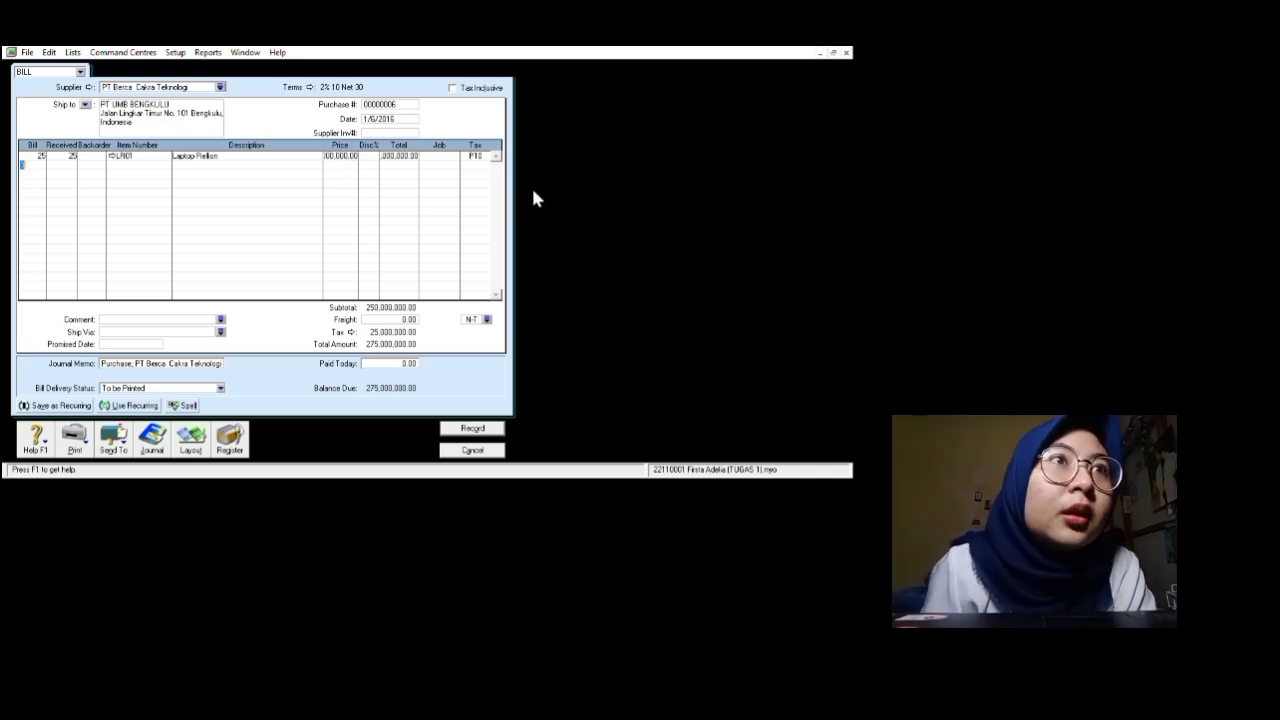
pyautogui.click(399, 156)
pyautogui.click(341, 156)
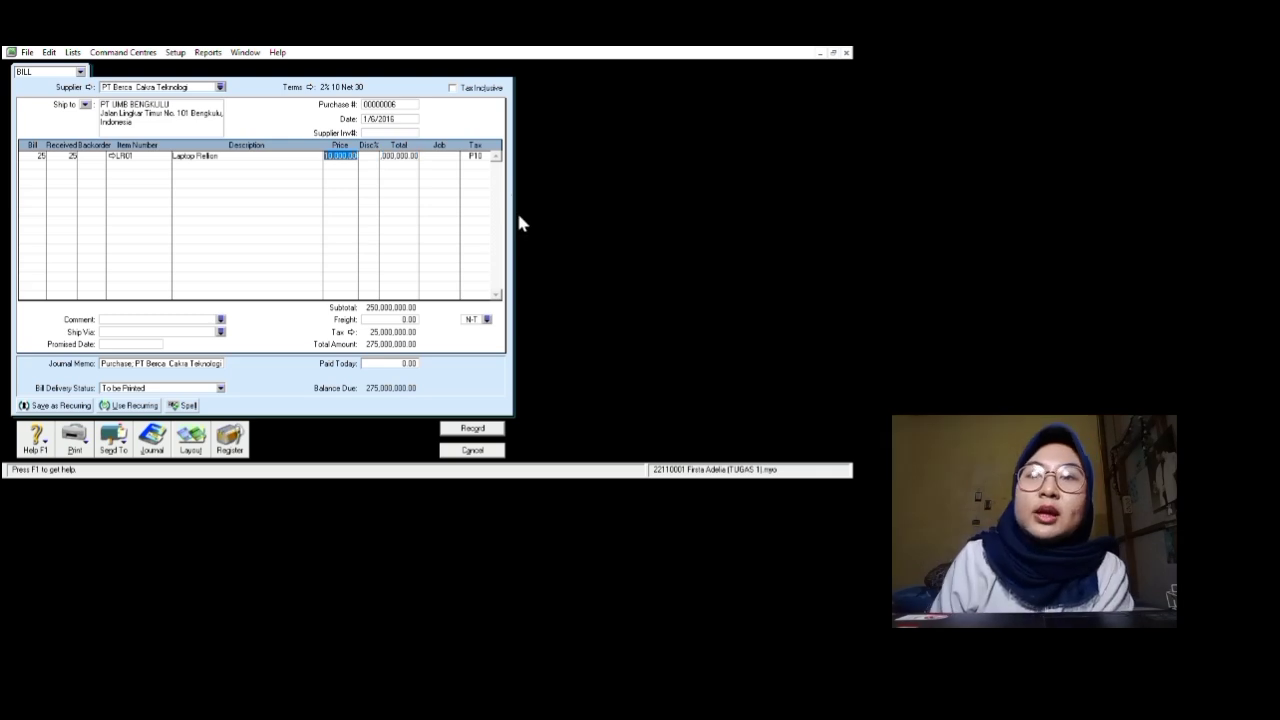
pyautogui.press('Tab')
pyautogui.press('Tab')
pyautogui.press('Tab')
pyautogui.press('Tab')
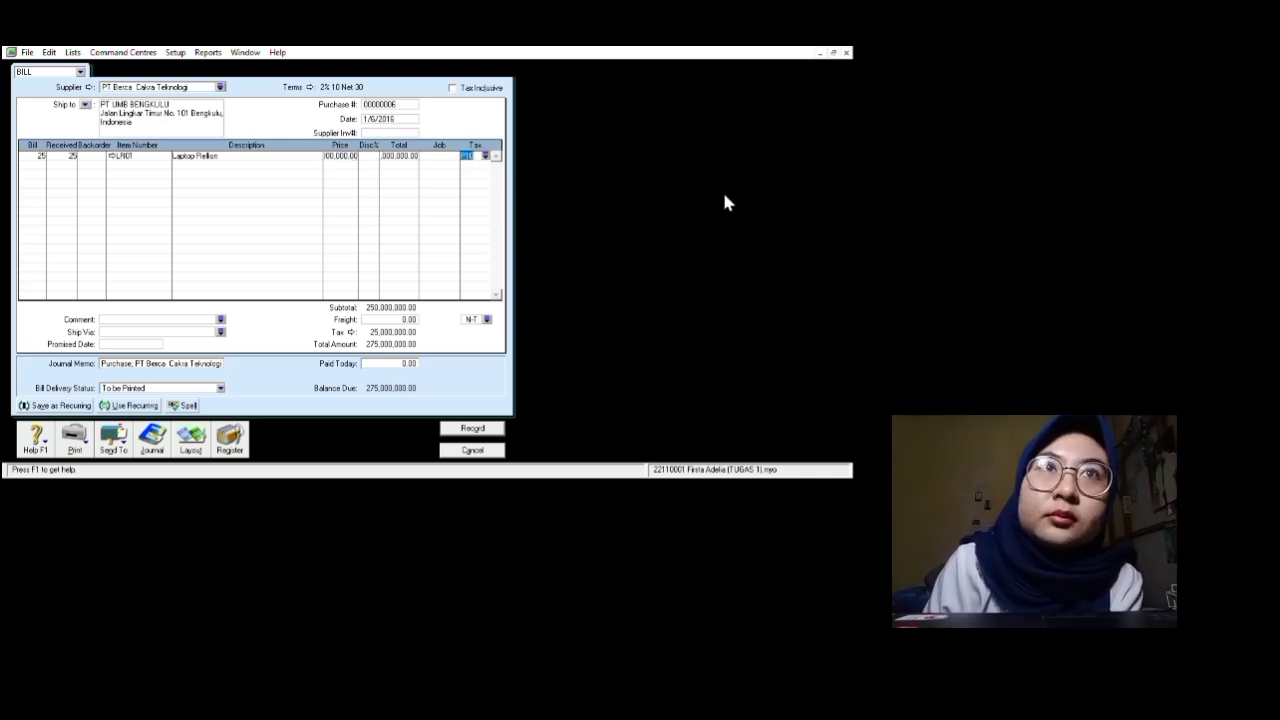
# Step: Make the line N-T, pay the full 250,000,000 today, and record bill #00000006
pyautogui.click(725, 191)
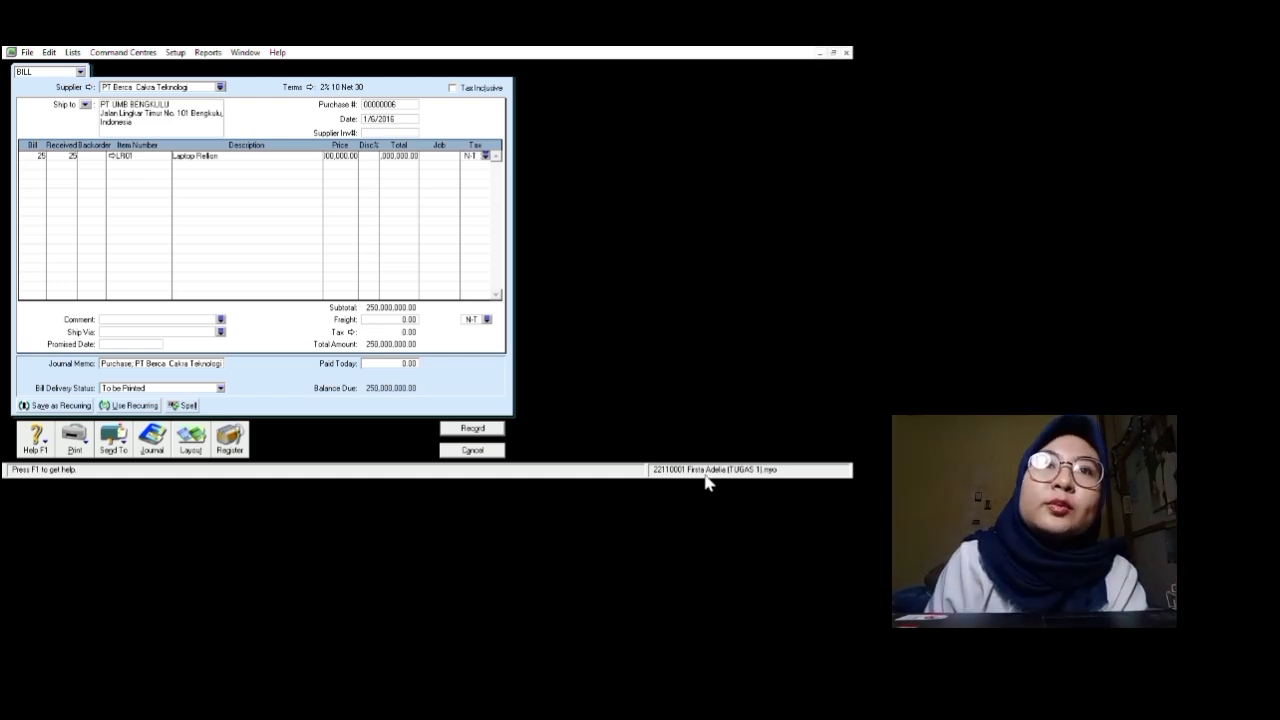
pyautogui.click(408, 364)
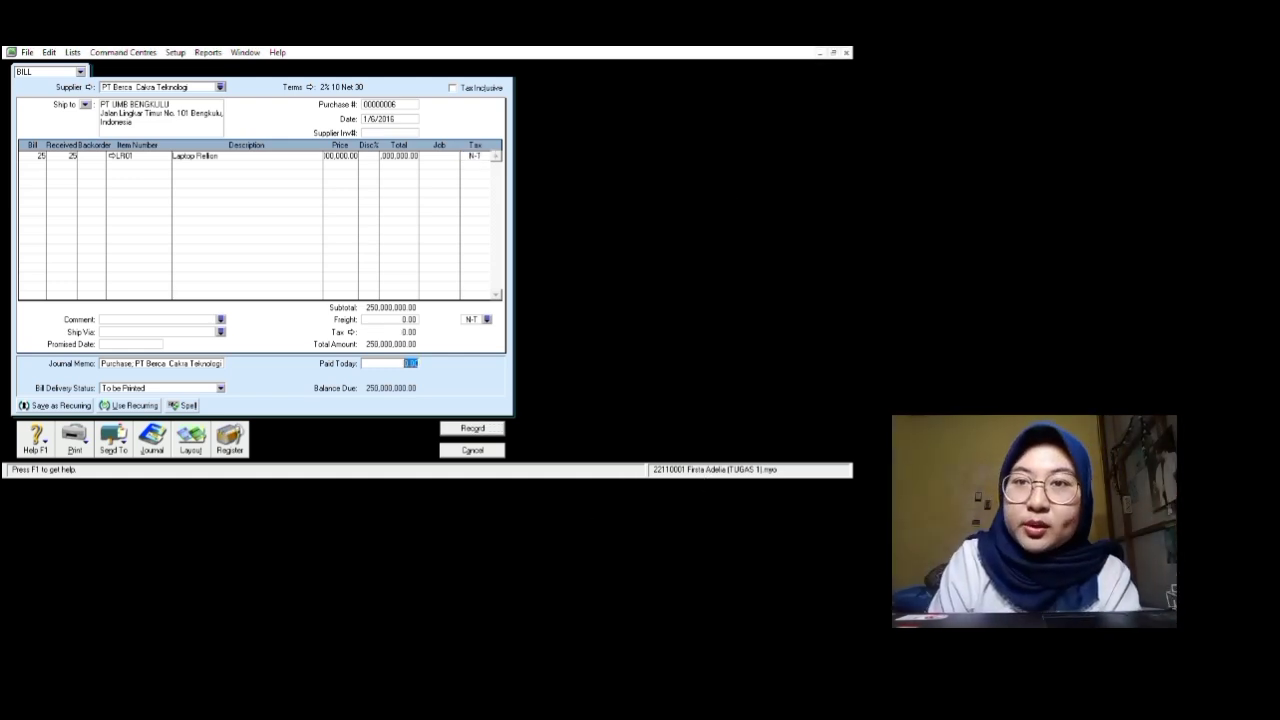
pyautogui.write('25,')
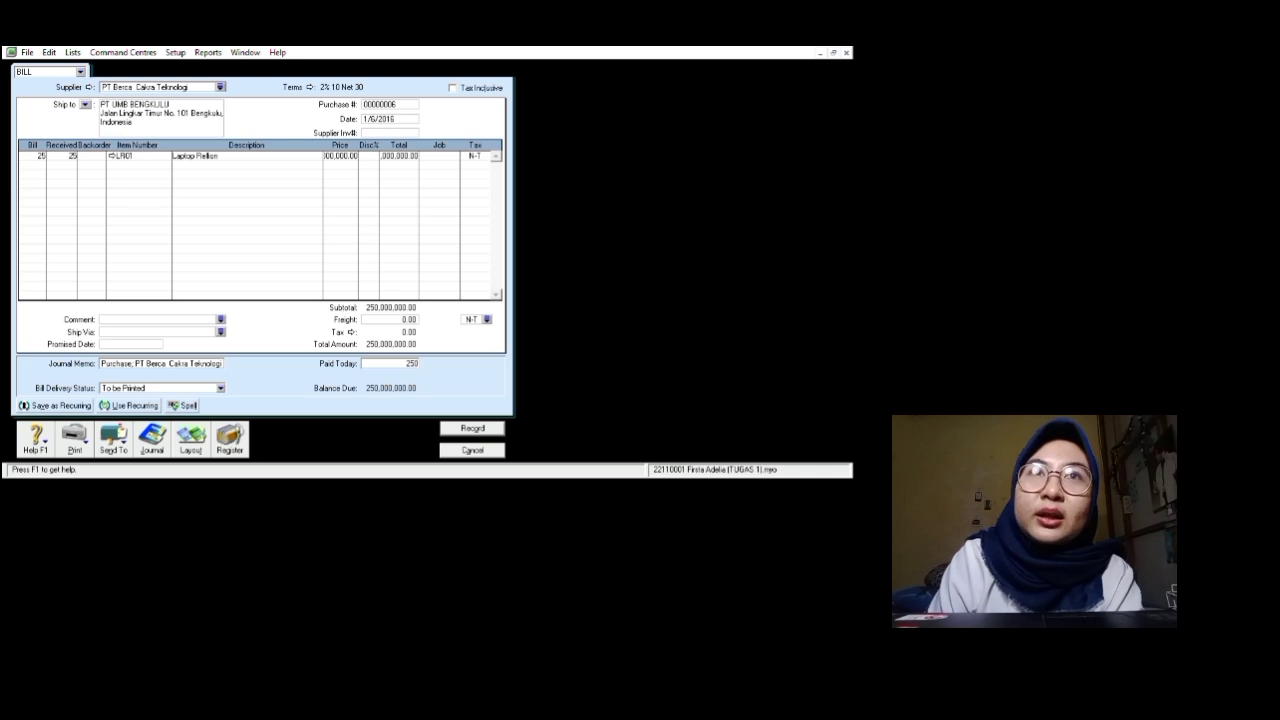
pyautogui.write('000,000')
pyautogui.press('Tab')
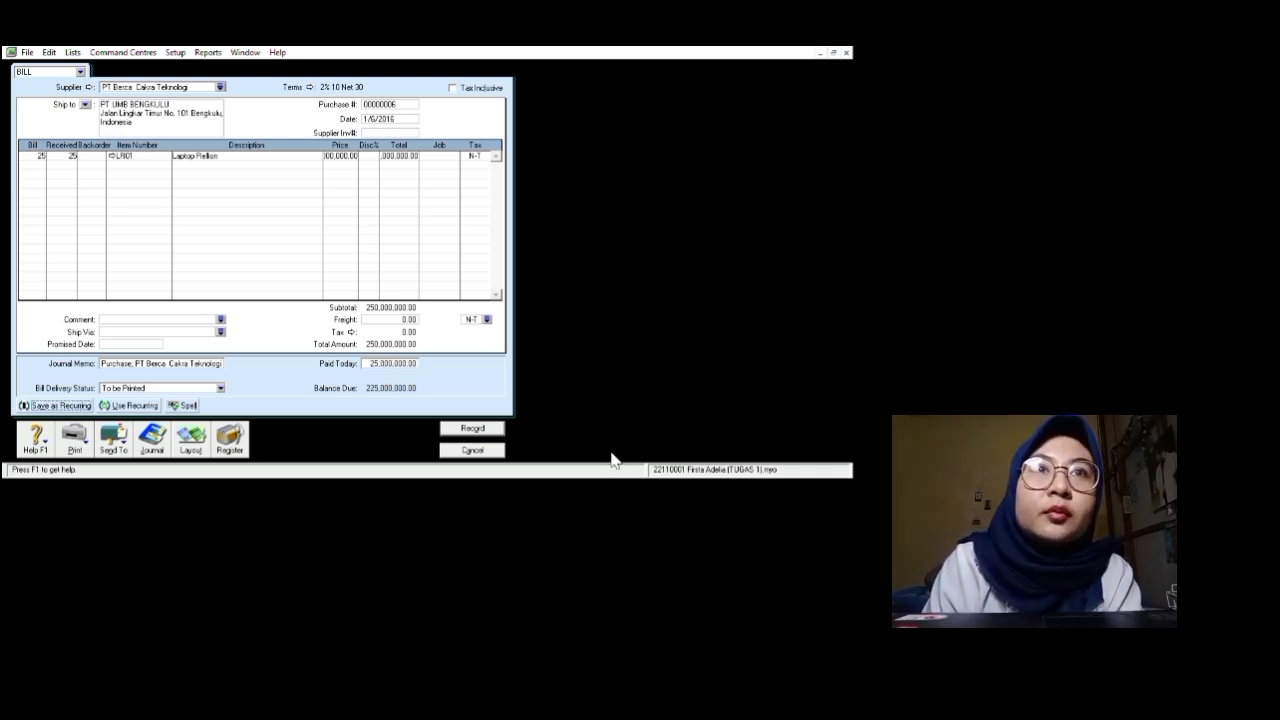
pyautogui.press('Tab')
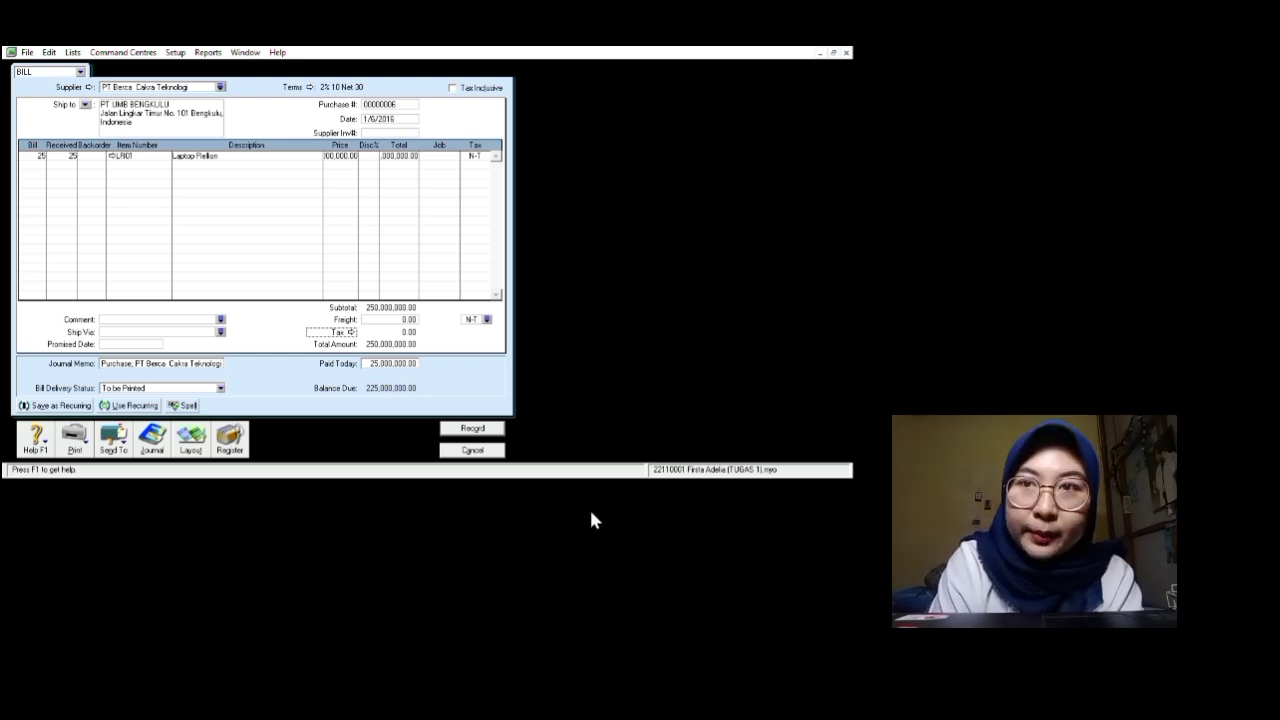
pyautogui.click(392, 364)
pyautogui.write('250000000')
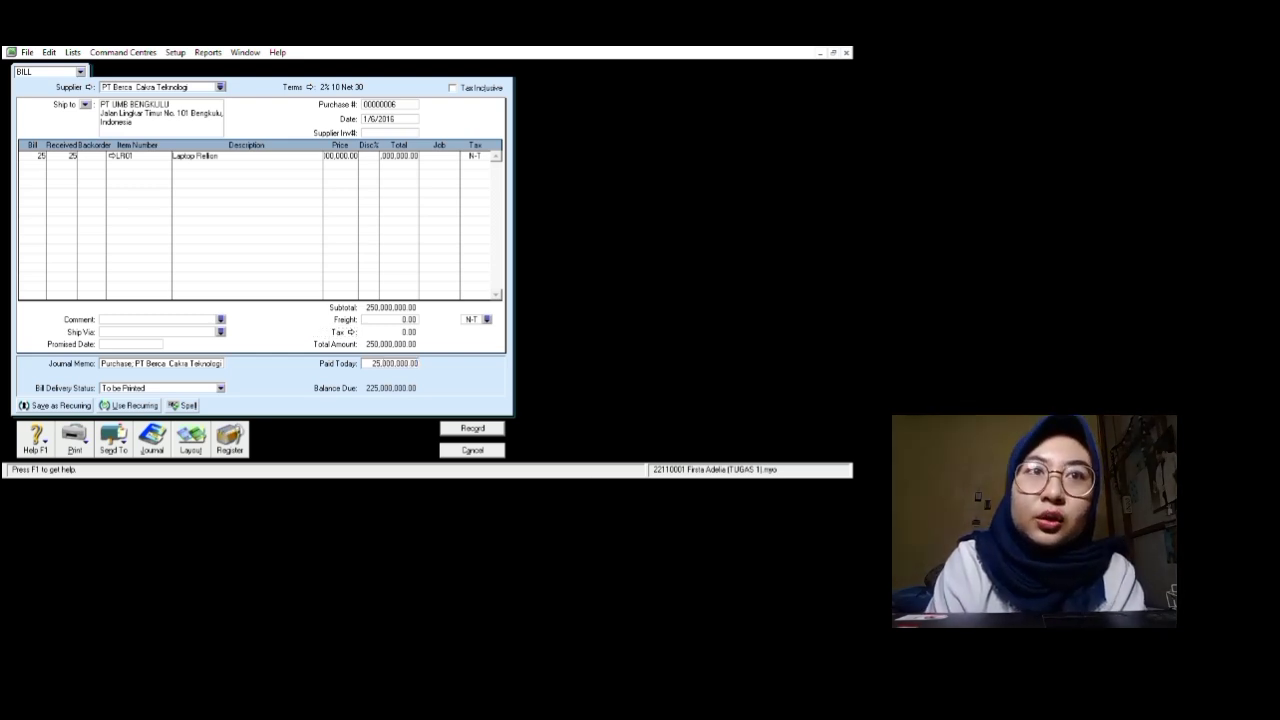
pyautogui.press('Tab')
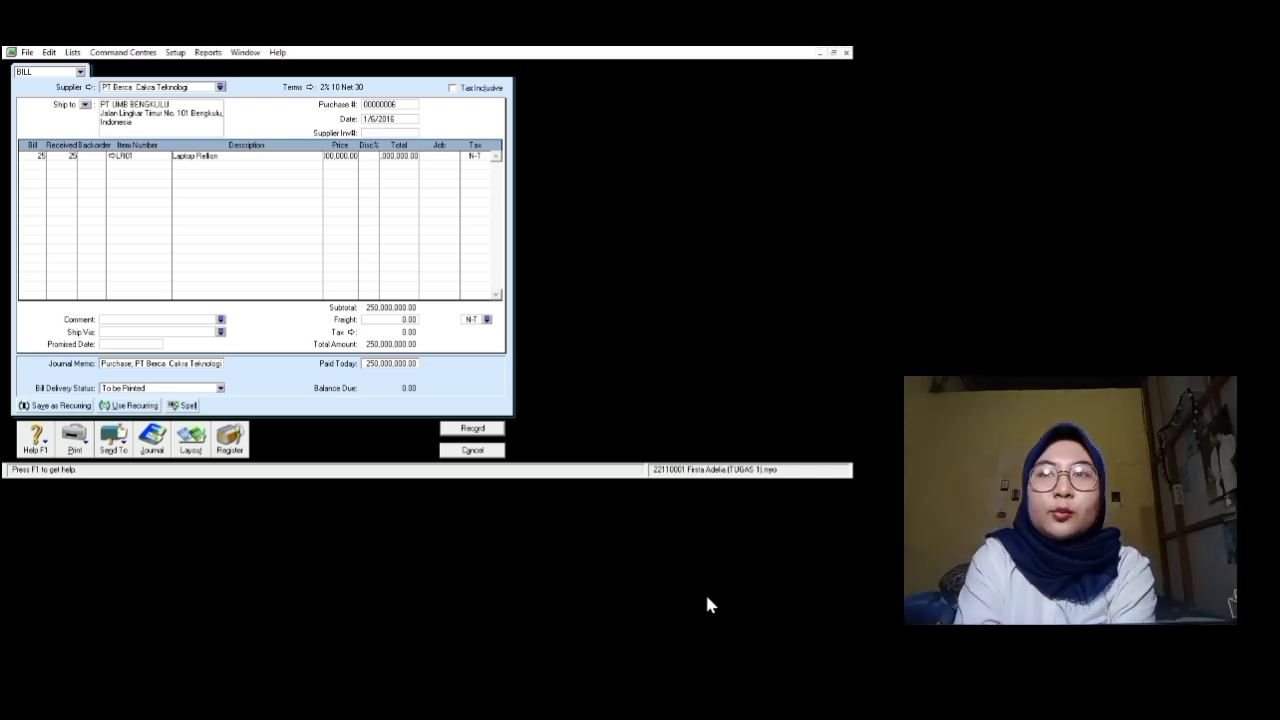
pyautogui.press('Return')
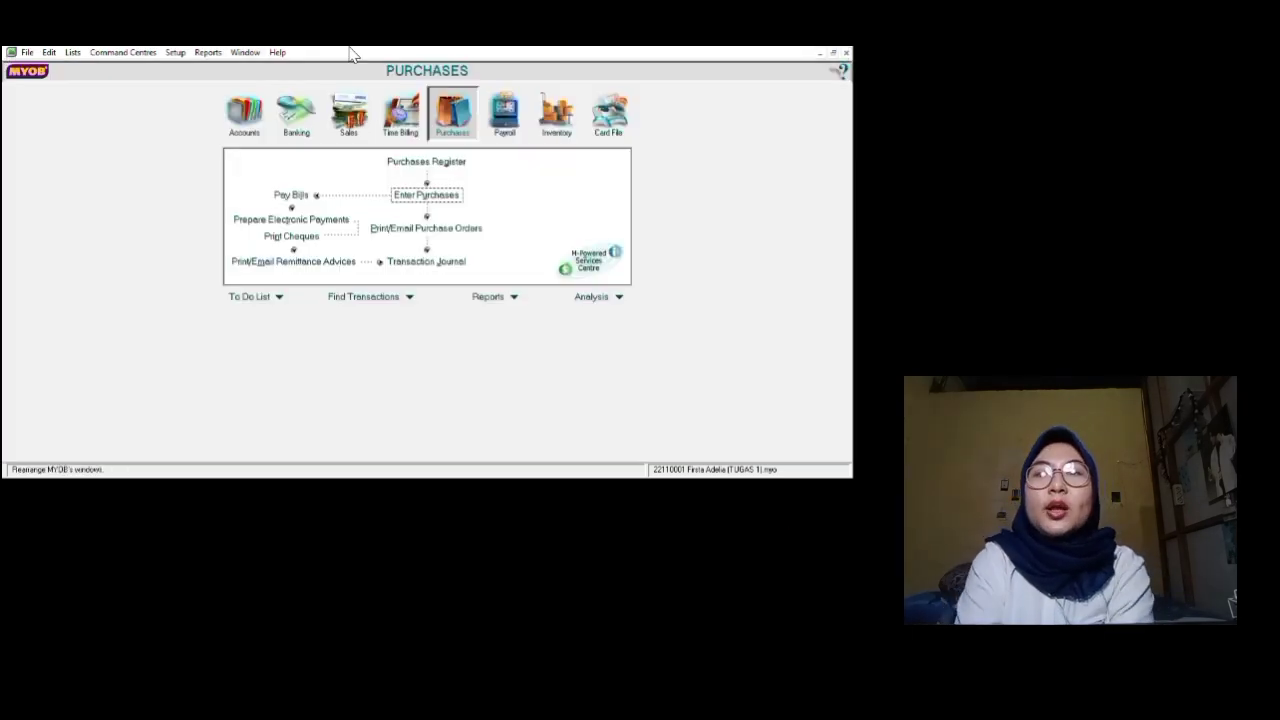
# Step: Display the Standard Balance Sheet from the Accounts reports in the Index to Reports
pyautogui.click(336, 56)
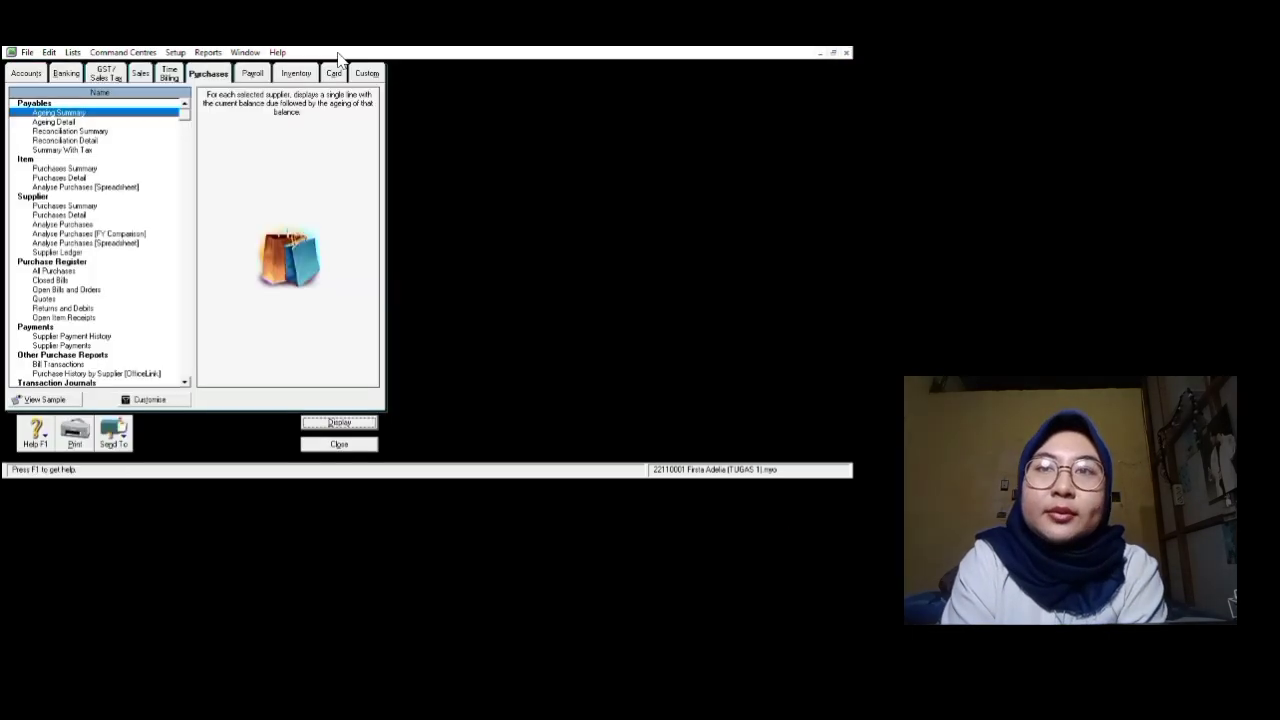
pyautogui.click(47, 72)
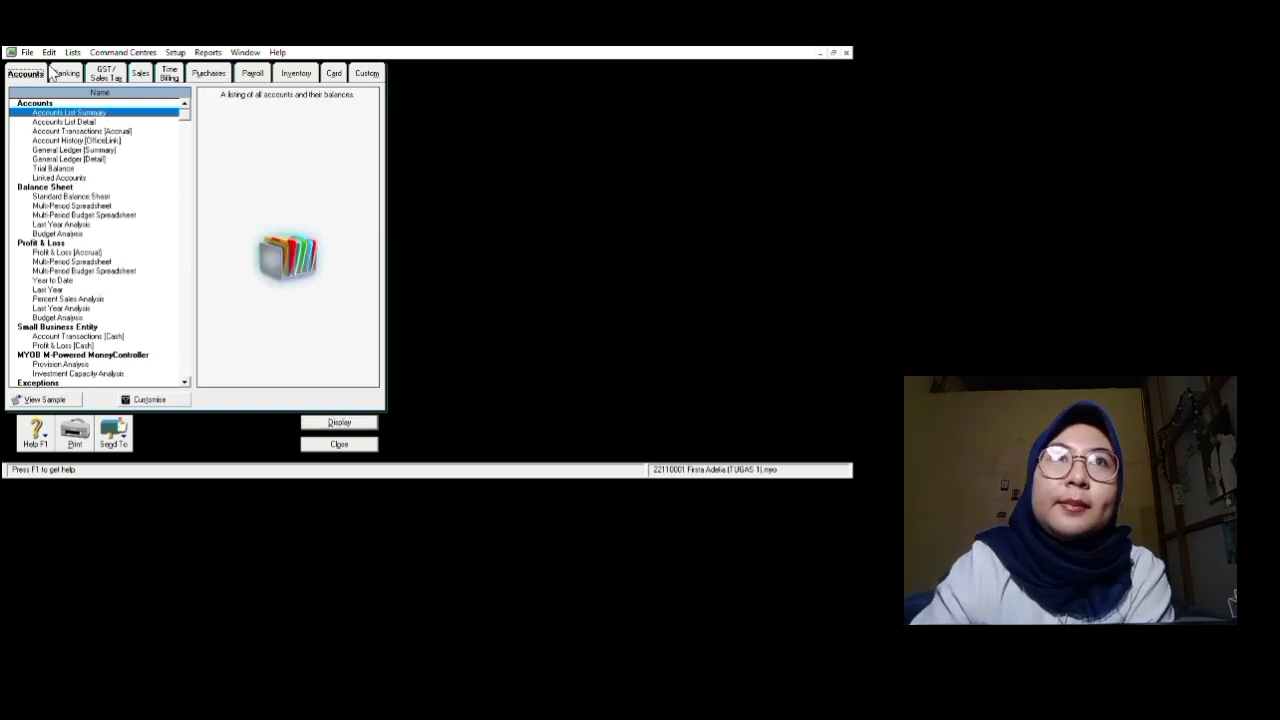
pyautogui.click(92, 195)
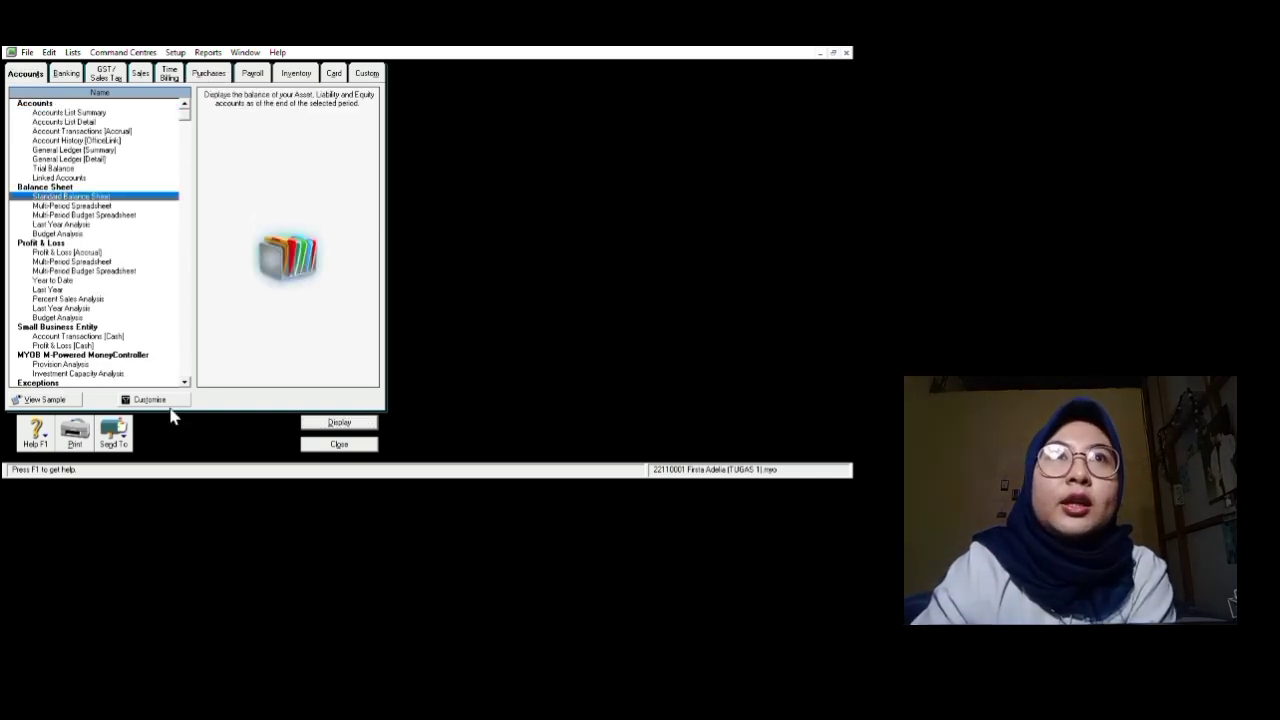
pyautogui.click(244, 569)
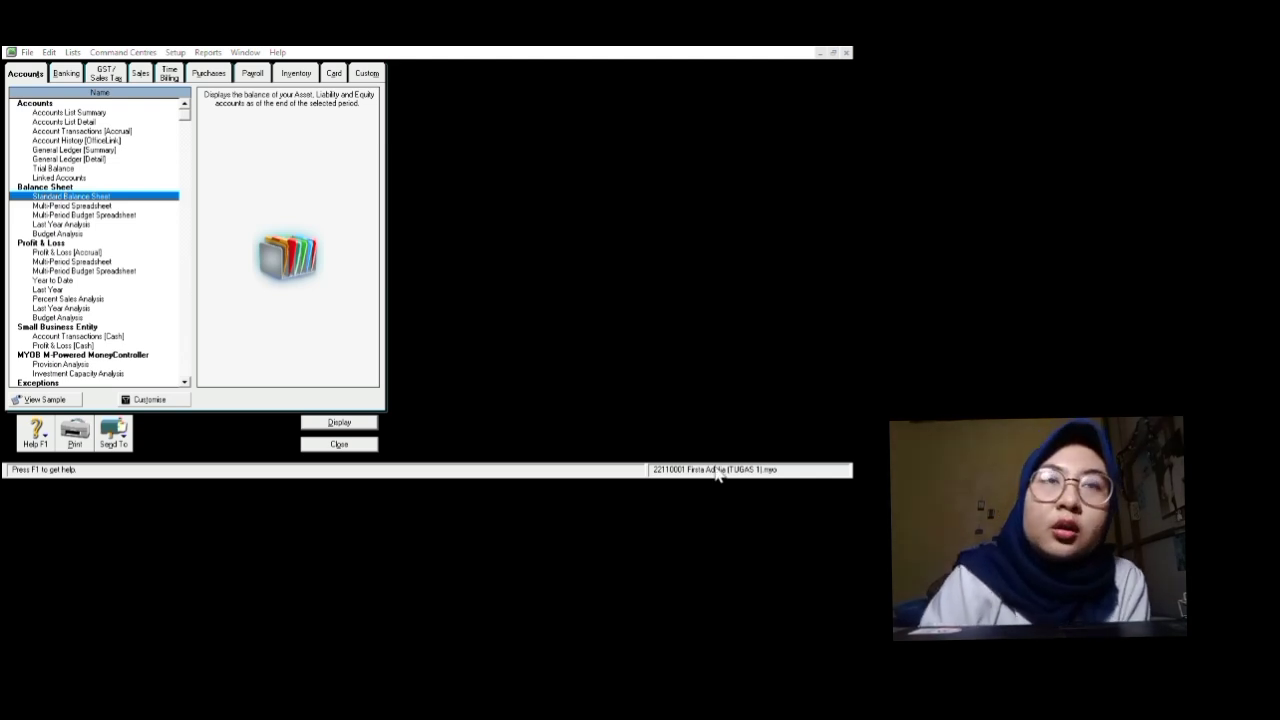
pyautogui.press('Return')
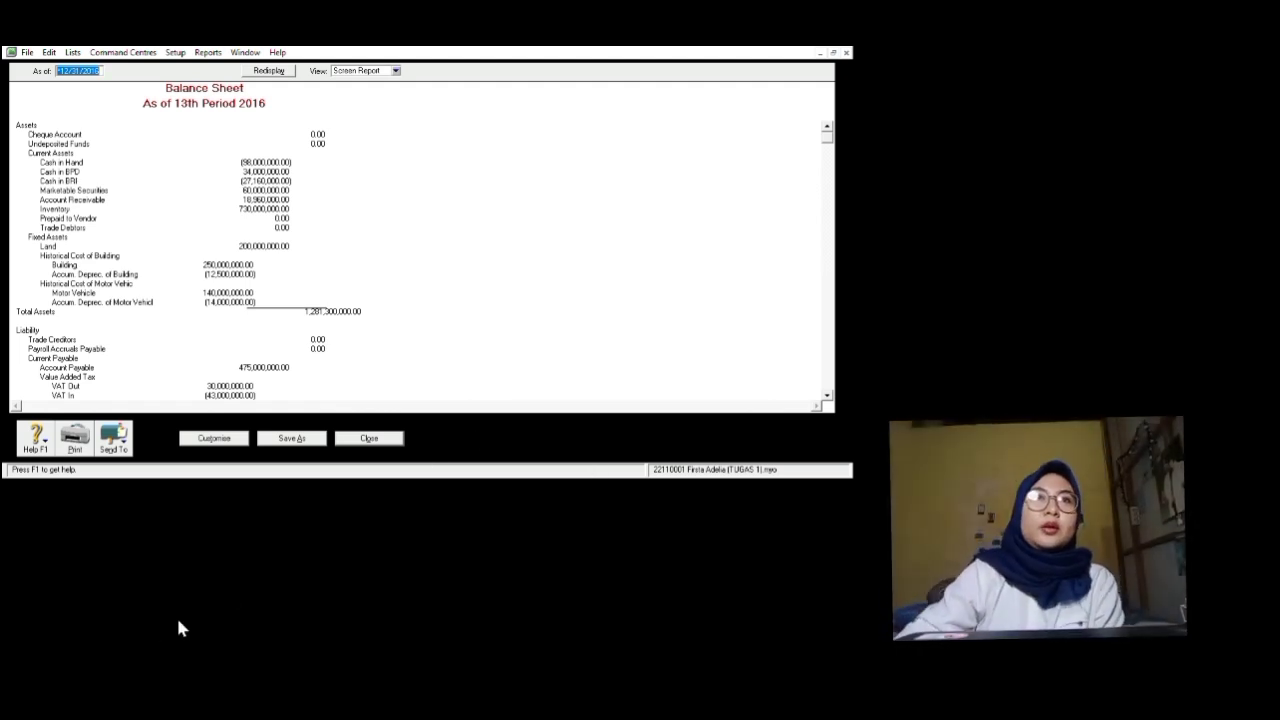
pyautogui.press('Tab')
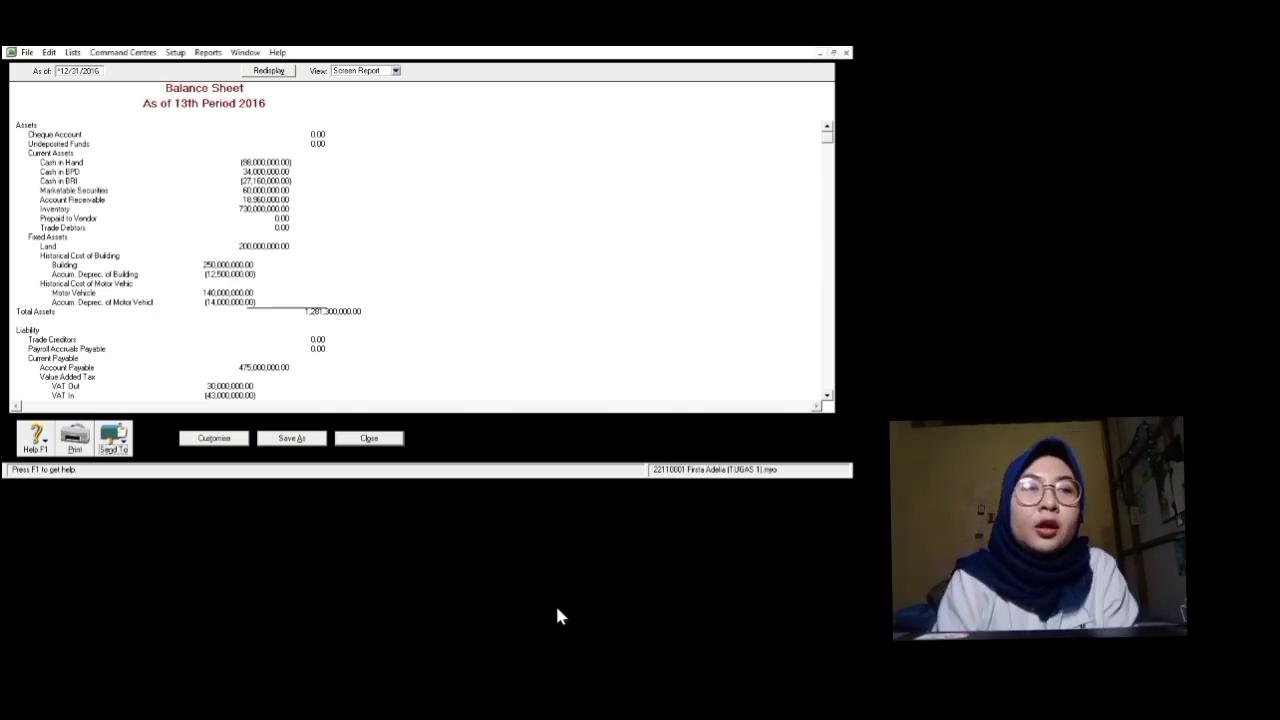
pyautogui.press('Escape')
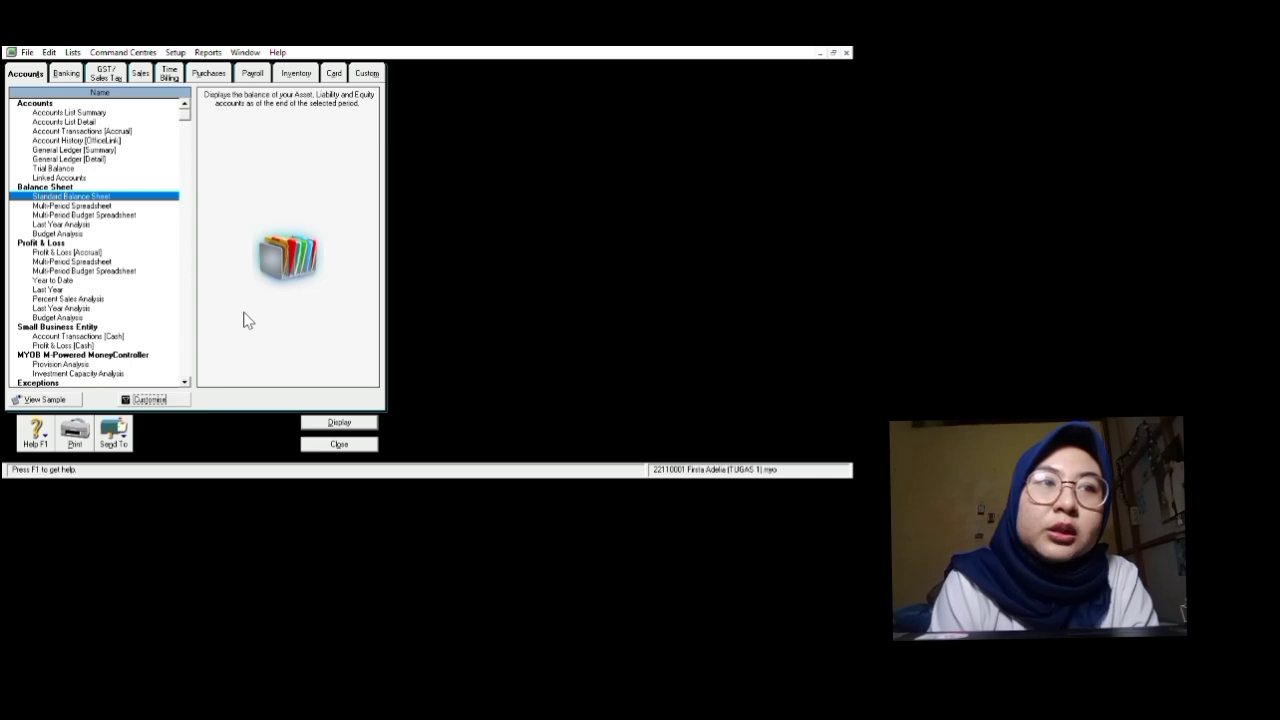
# Step: Select the Profit & Loss [Accrual] report and request it for display
pyautogui.click(147, 338)
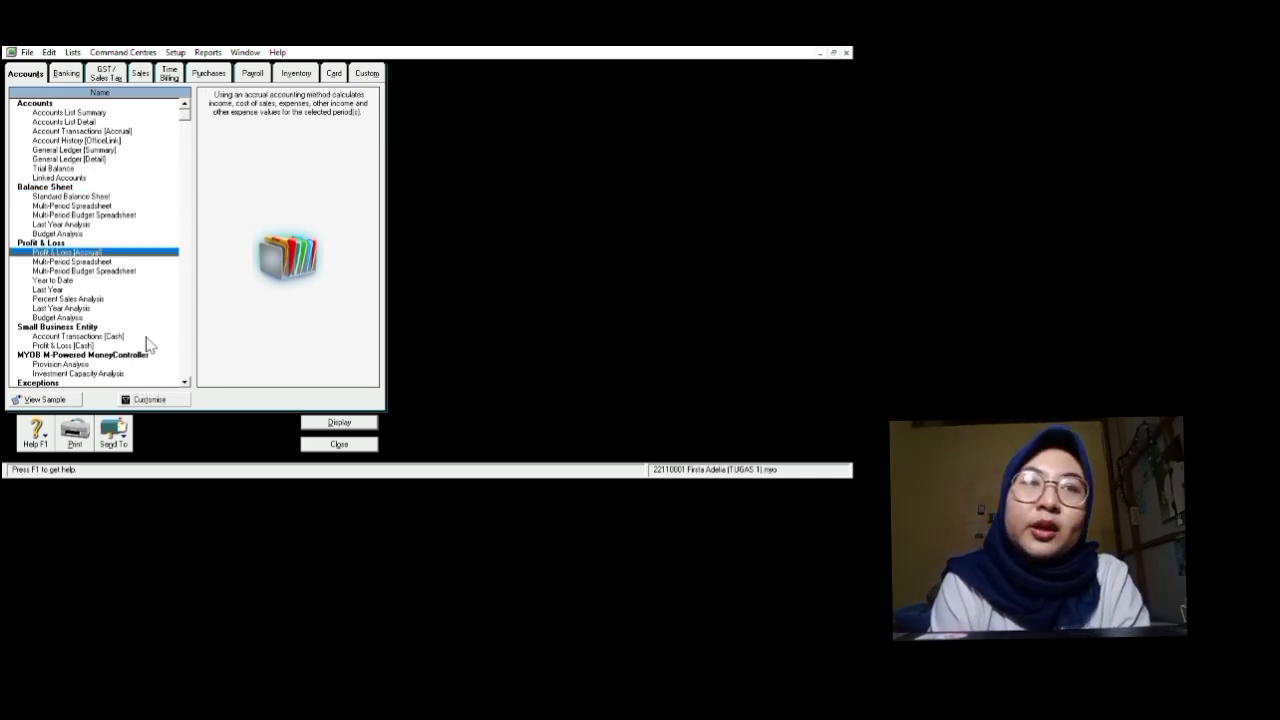
pyautogui.click(222, 531)
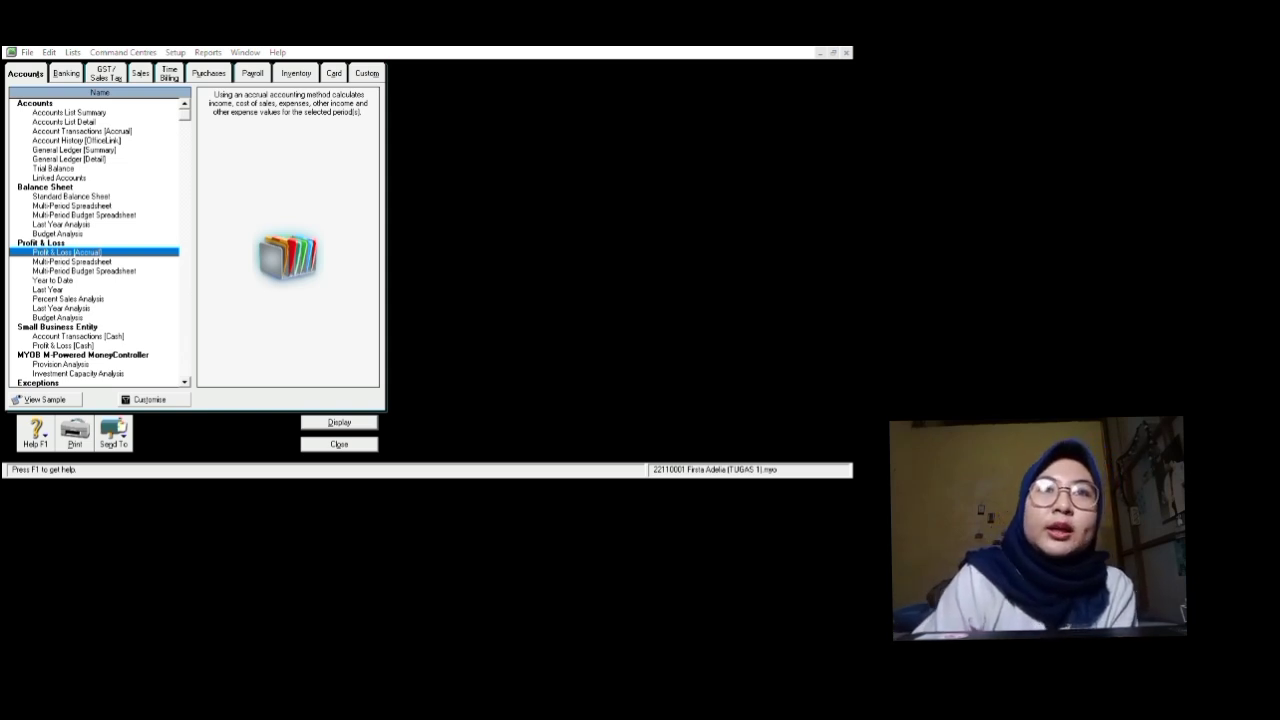
# Step: Show the January–13th Period 2016 Profit & Loss Statement, then cancel the Send To dialog
pyautogui.press('Return')
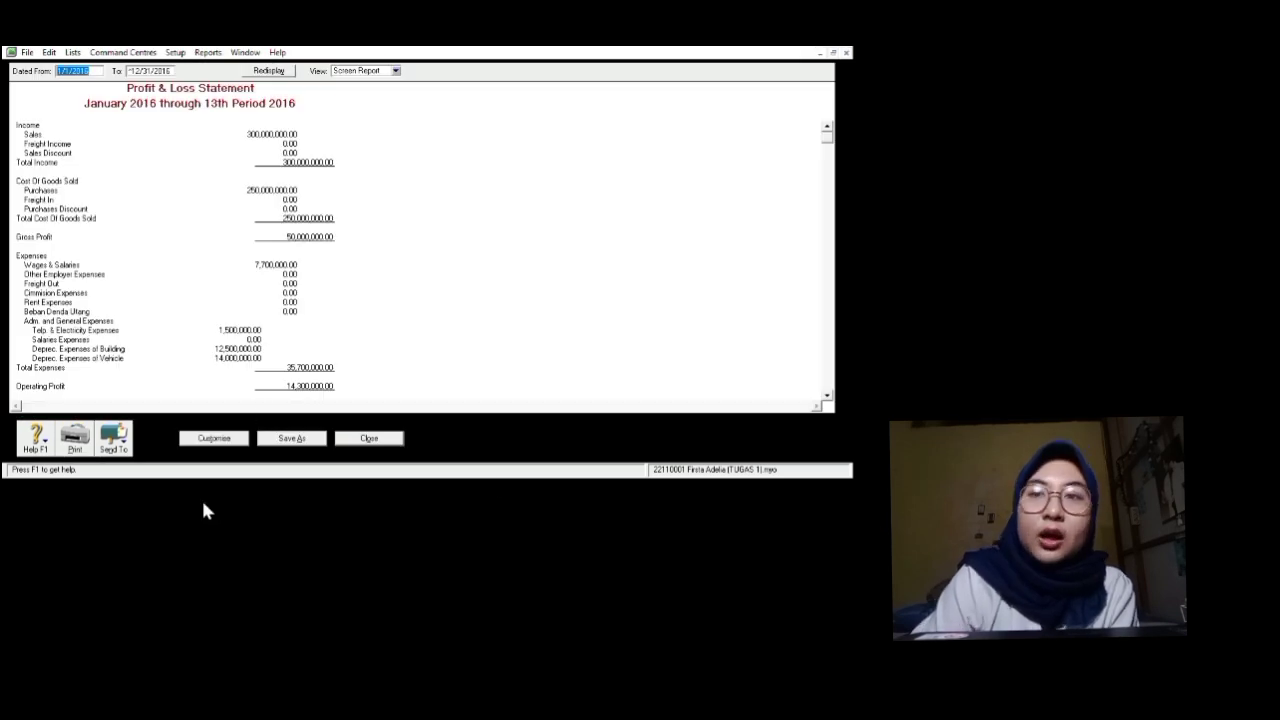
pyautogui.click(153, 622)
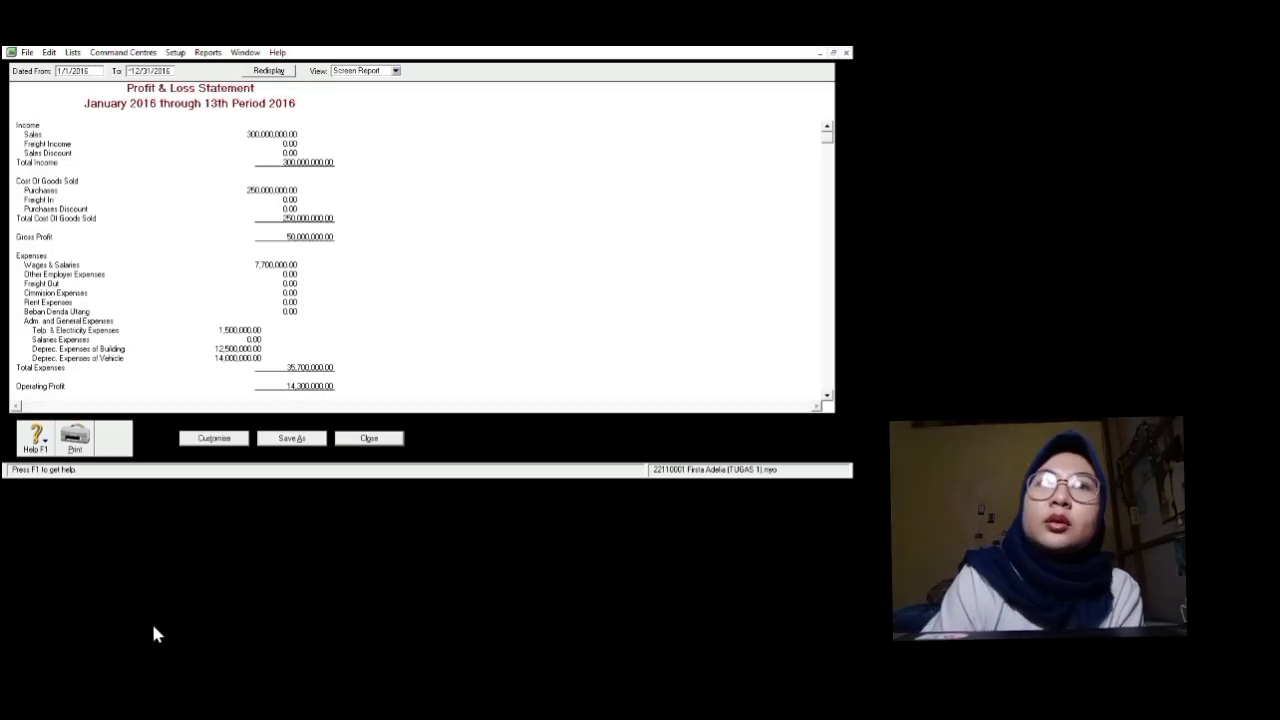
pyautogui.click(167, 587)
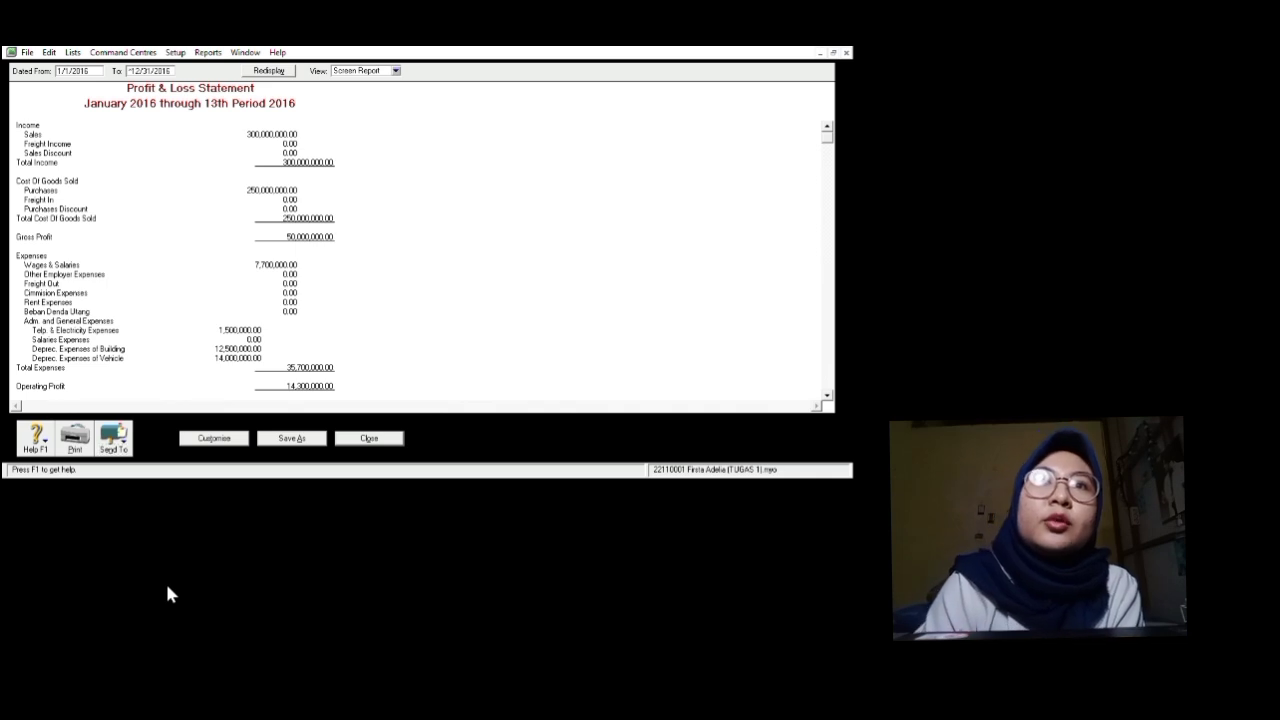
pyautogui.click(473, 483)
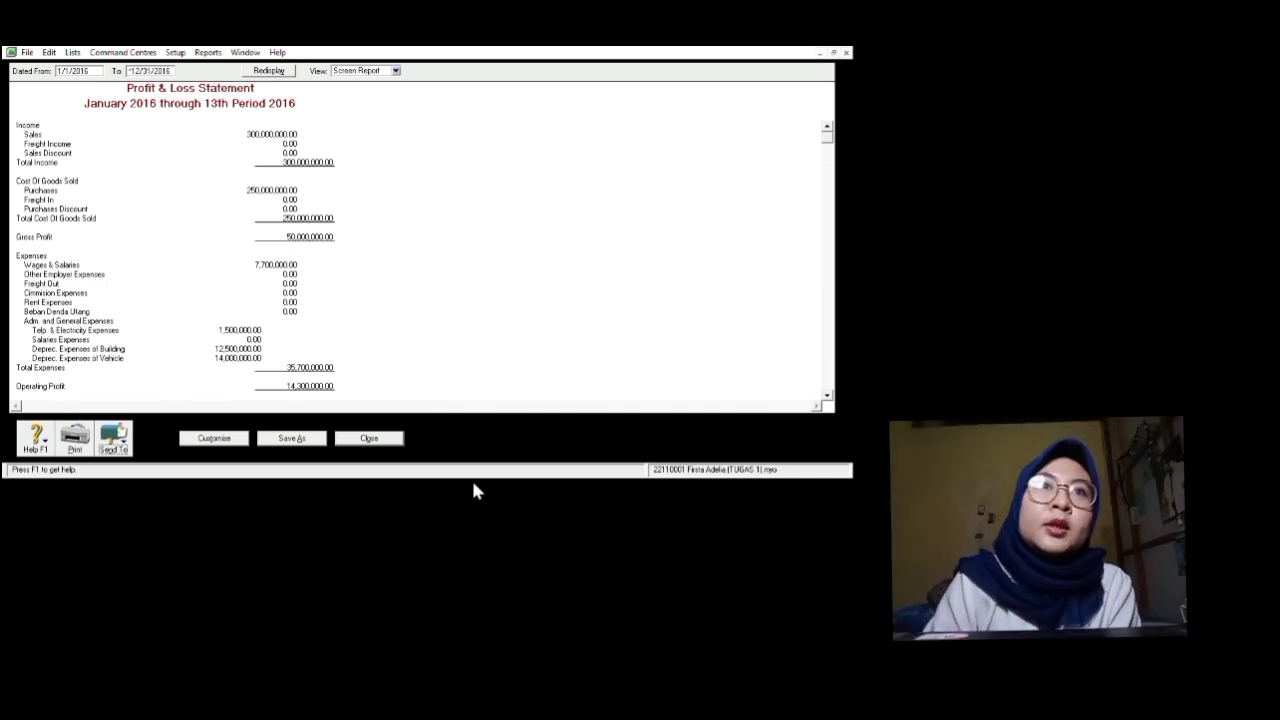